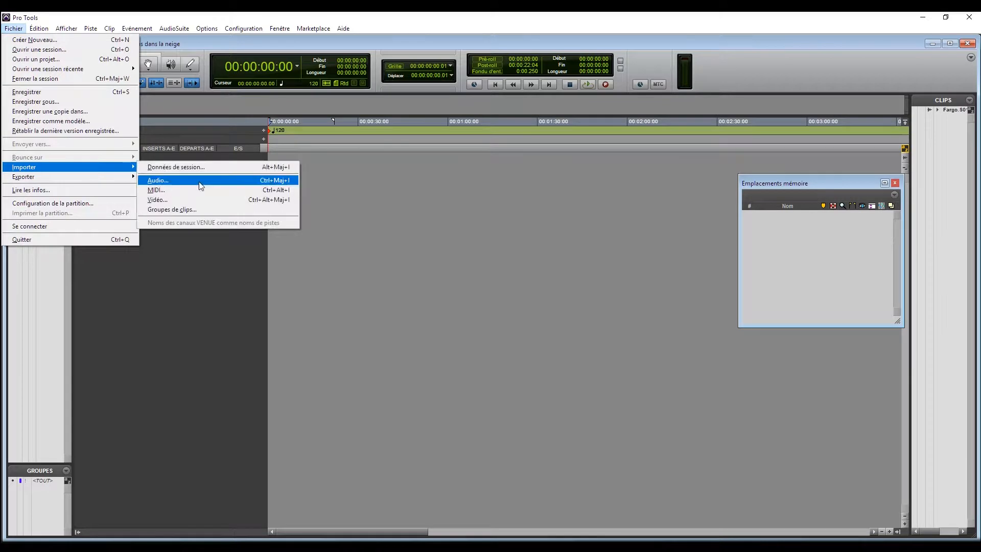
- Import the video Fargo.S01E01-extraits.mp4 at the session start, without its audio
click(158, 199)
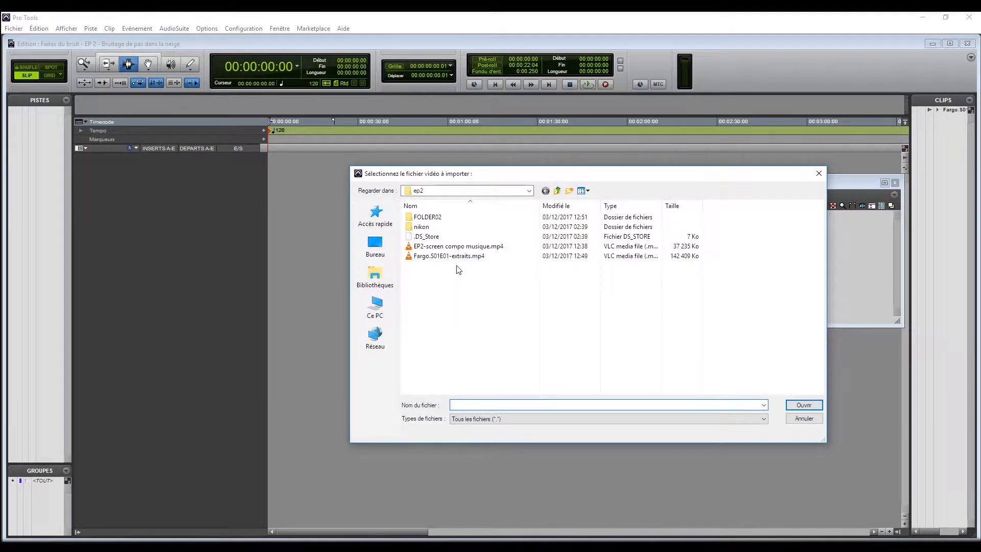
click(458, 255)
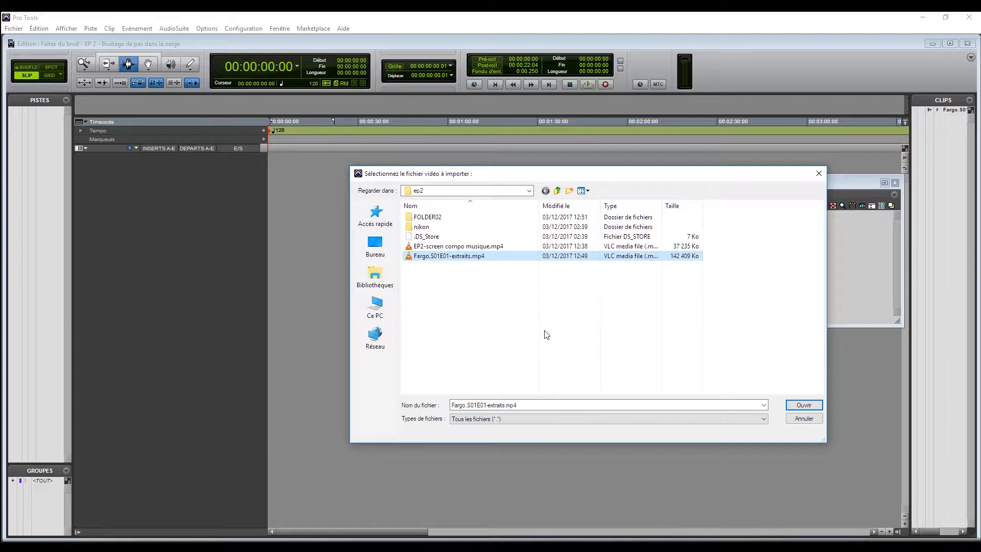
key(Return)
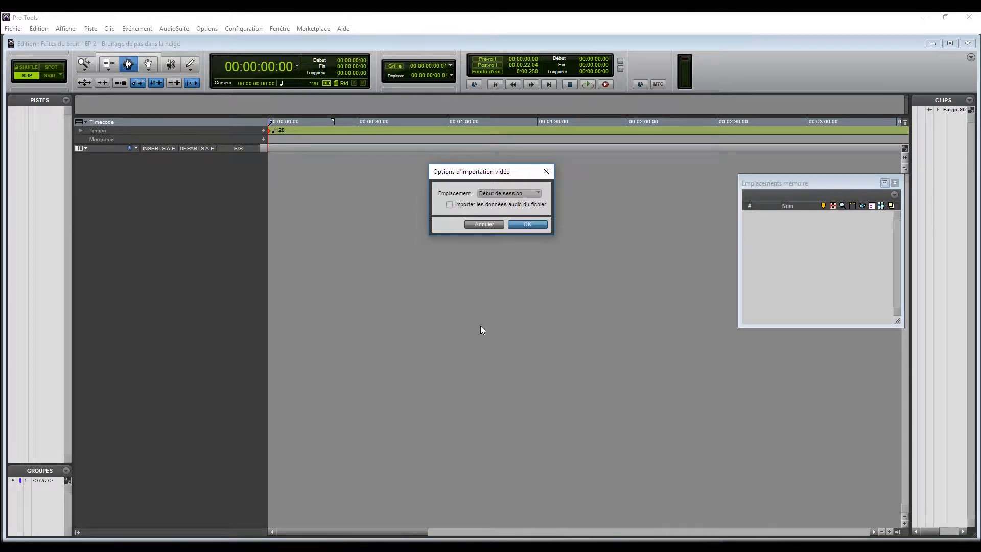
drag(501, 174, 419, 189)
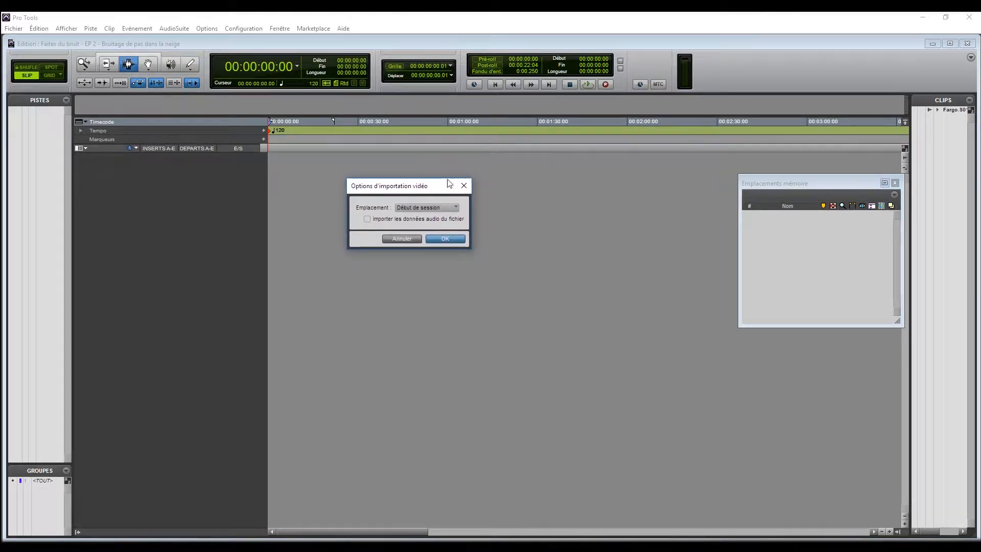
click(453, 207)
click(453, 217)
click(449, 238)
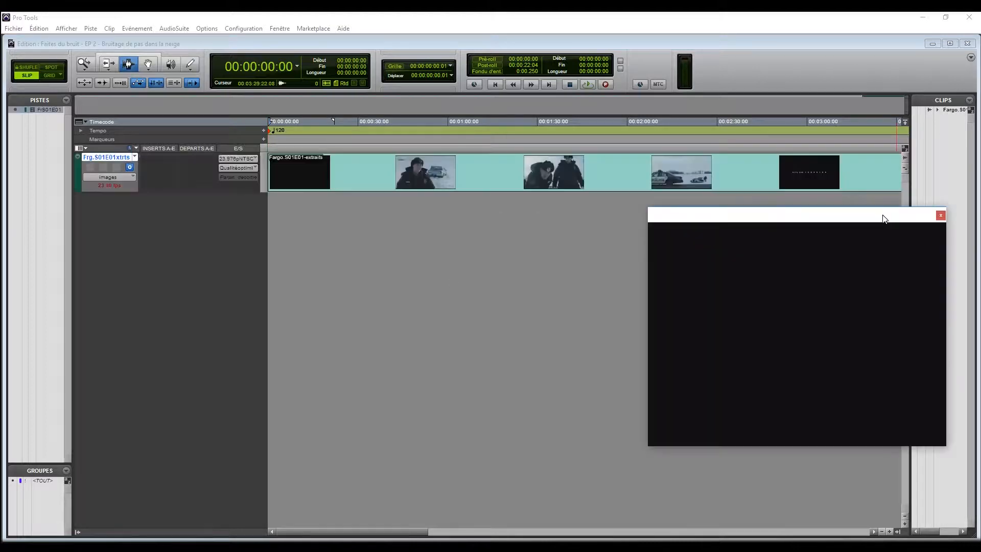
- Import the audio file ZOOM0002_Tr1.WAV from the ZOOM0002 folder inside FOLDER02
click(340, 169)
drag(349, 166, 130, 123)
click(13, 28)
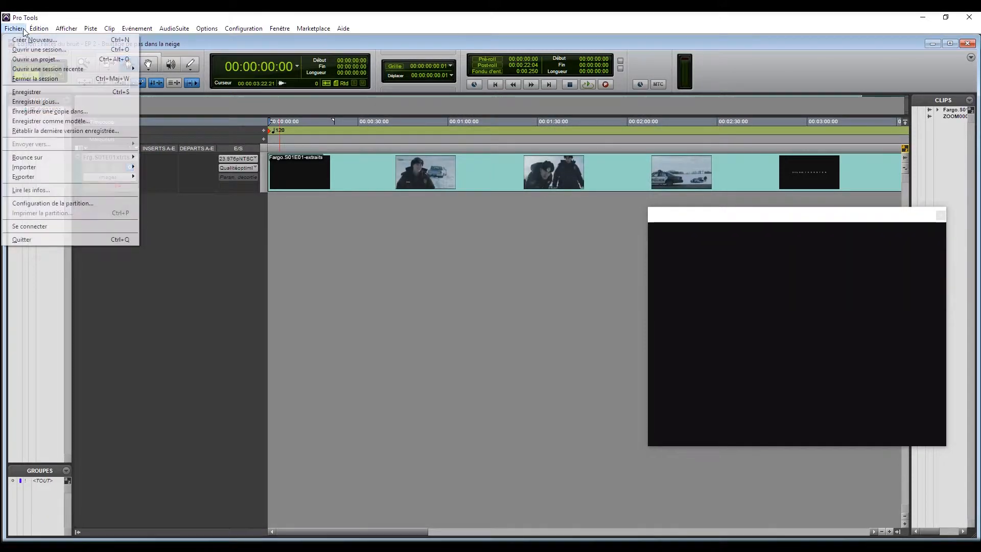
mouse_move(102, 167)
click(195, 180)
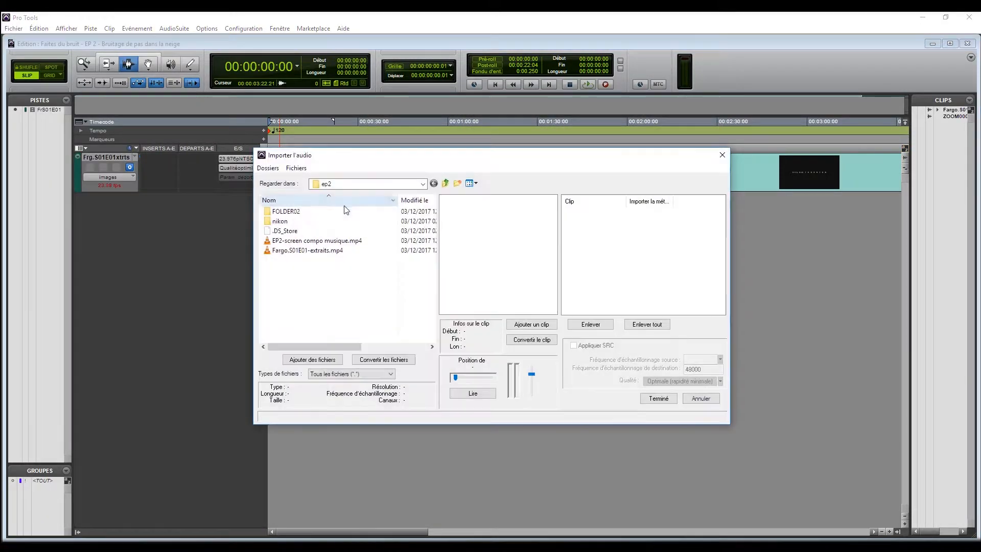
double_click(300, 212)
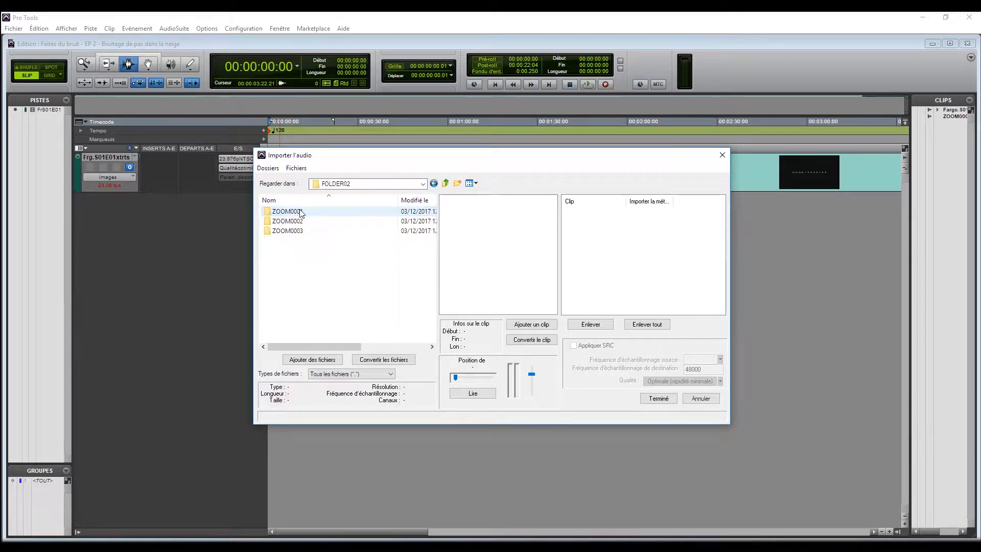
double_click(300, 221)
double_click(301, 221)
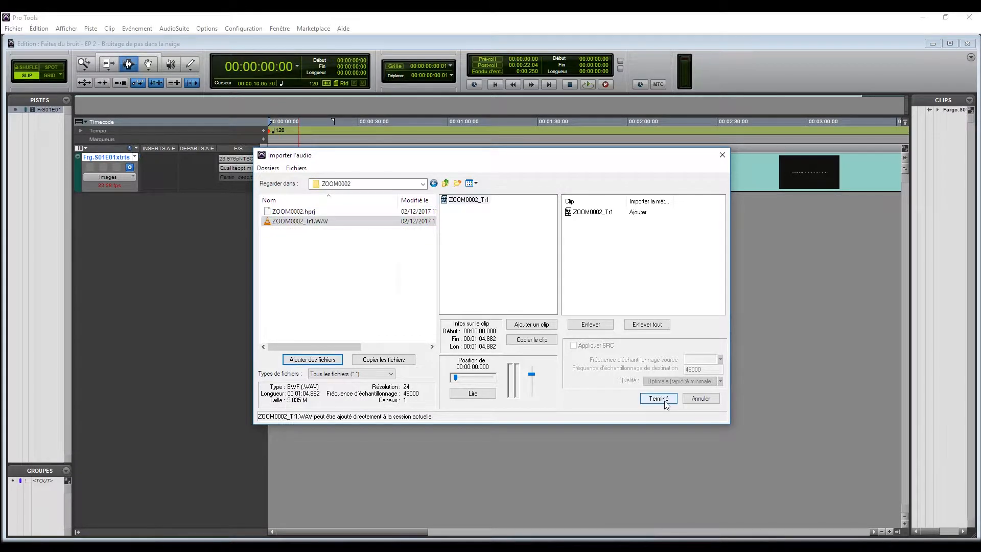
click(658, 398)
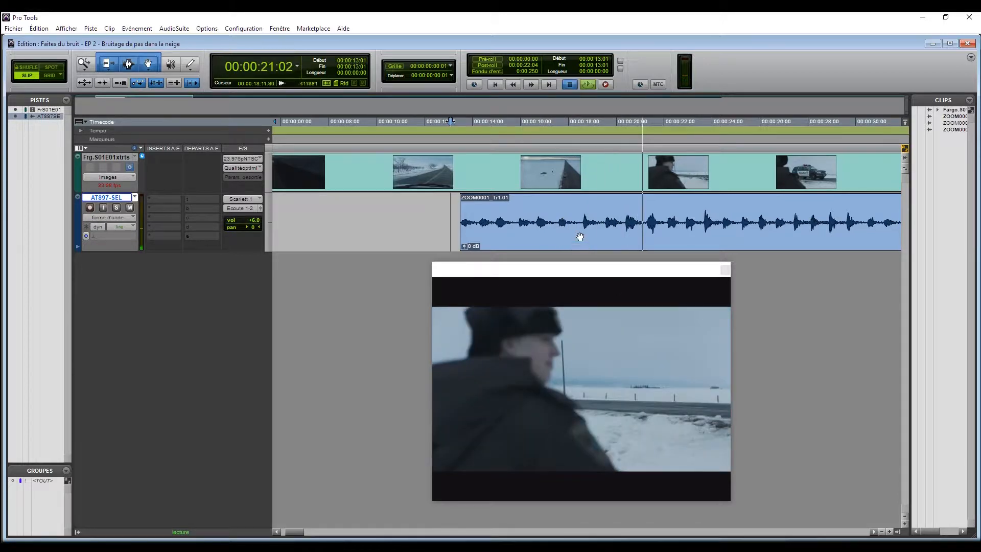
- Stop playback and add a short fade-in at the start of clip ZOOM0001_Tr1-01 on the AT897-SEL track
key(space)
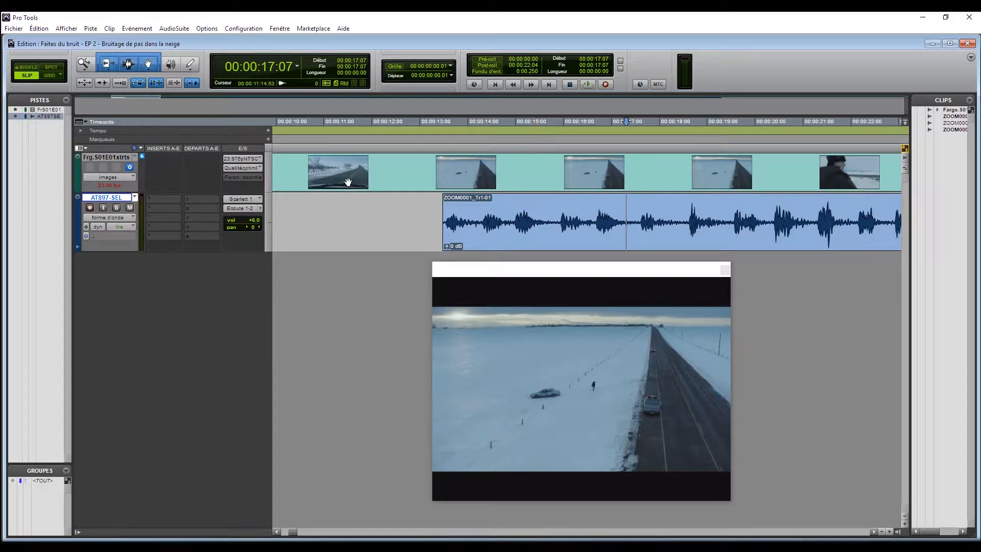
drag(434, 213, 447, 213)
key(f)
click(579, 209)
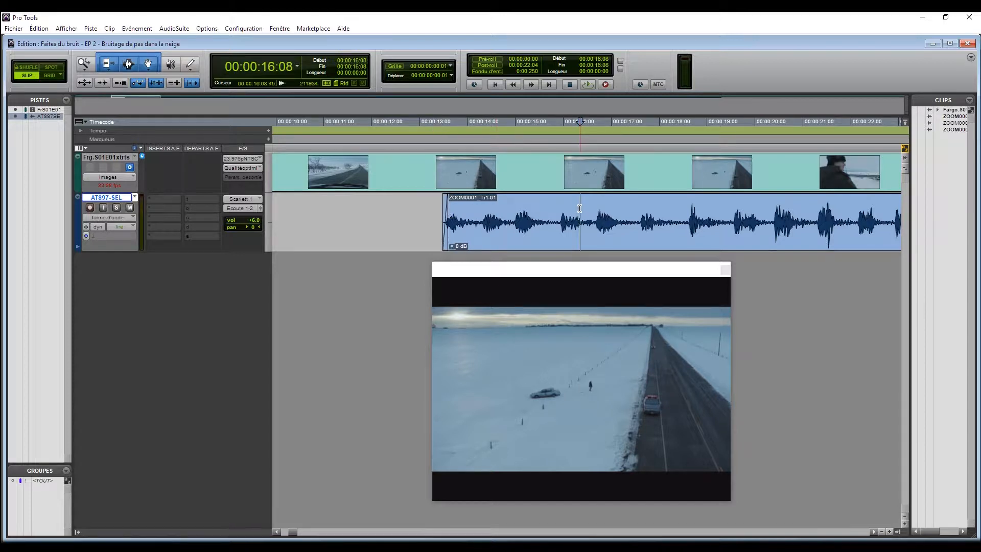
click(435, 214)
key(r)
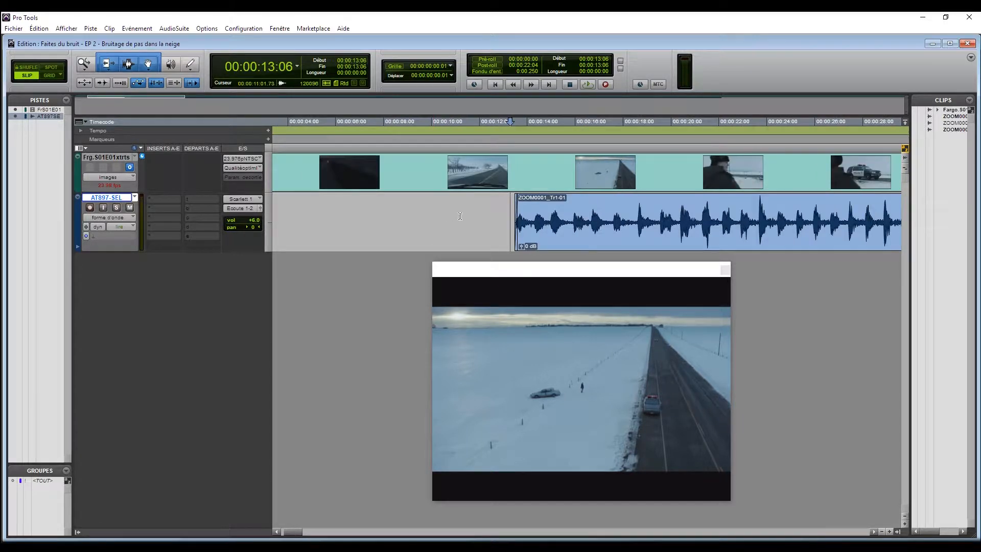
- Delete a short stretch of the footsteps clip at about 17 seconds and play from just before it
drag(613, 215, 649, 238)
key(Delete)
click(550, 212)
key(space)
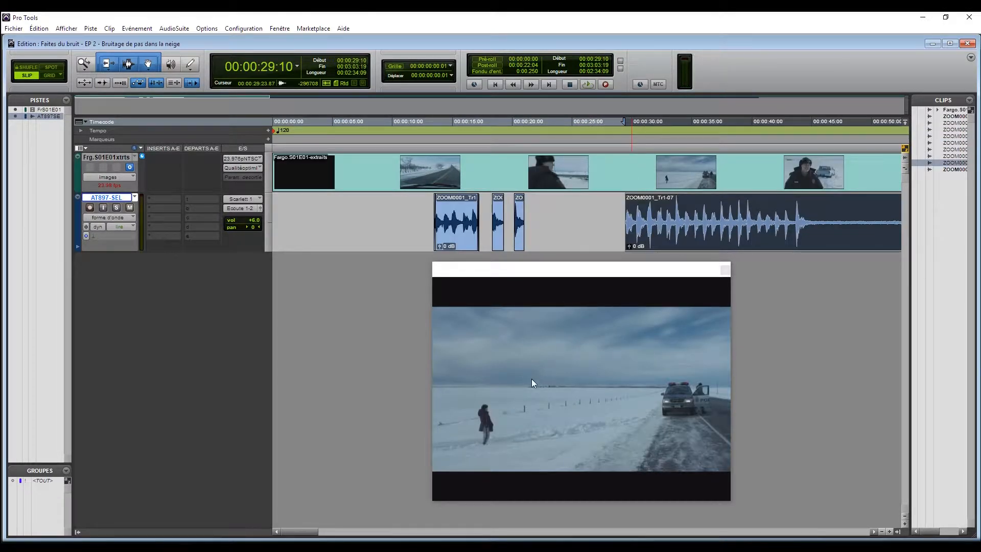
- Shift the long clip ZOOM0001_Tr1-07 later so that it starts at 00:00:32:18
key(KP_Add)
key(KP_Add)
key(KP_Add)
key(KP_Add)
key(KP_Add)
key(KP_Add)
key(KP_Add)
key(KP_Add)
key(KP_Add)
key(KP_Add)
key(KP_Add)
key(KP_Add)
key(KP_Add)
key(KP_Add)
key(KP_Add)
key(KP_Add)
key(KP_Add)
key(KP_Add)
key(KP_Add)
key(KP_Add)
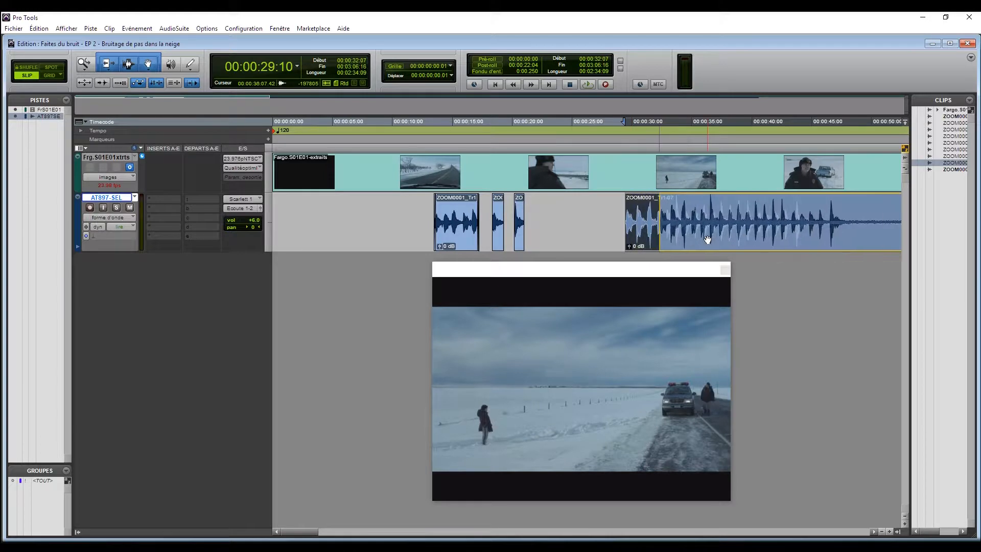
drag(694, 235, 692, 235)
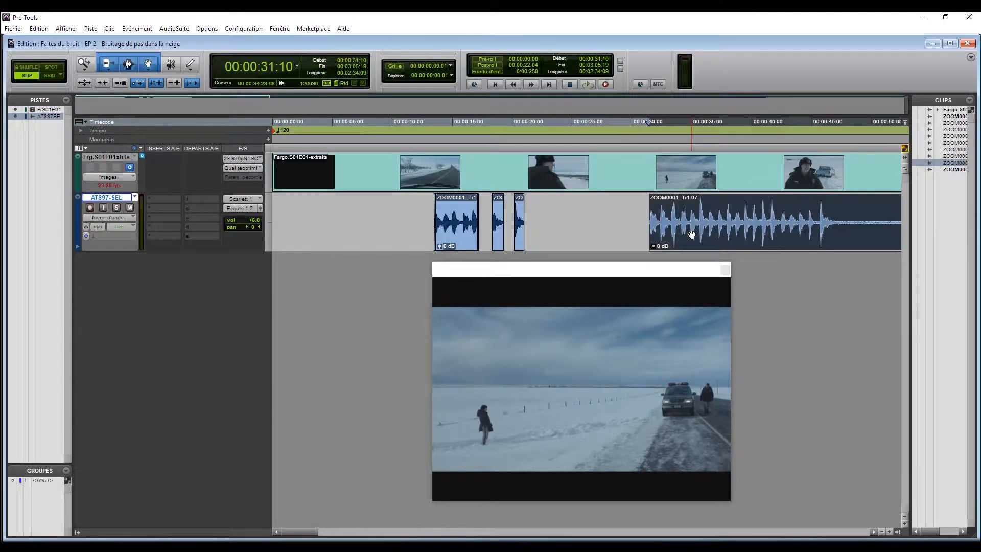
drag(691, 235, 708, 237)
- Move clip ZOOM0001_Tr1-07 later again to start at 00:00:35:09 and play it against the picture
click(427, 222)
mouse_move(533, 212)
mouse_down()
mouse_move(432, 219)
mouse_move(546, 221)
mouse_up()
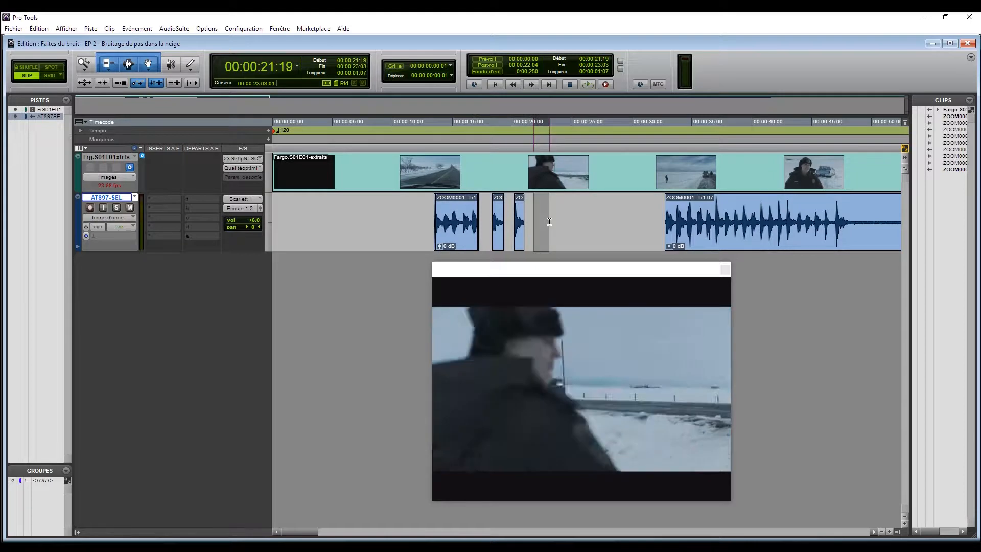
click(659, 216)
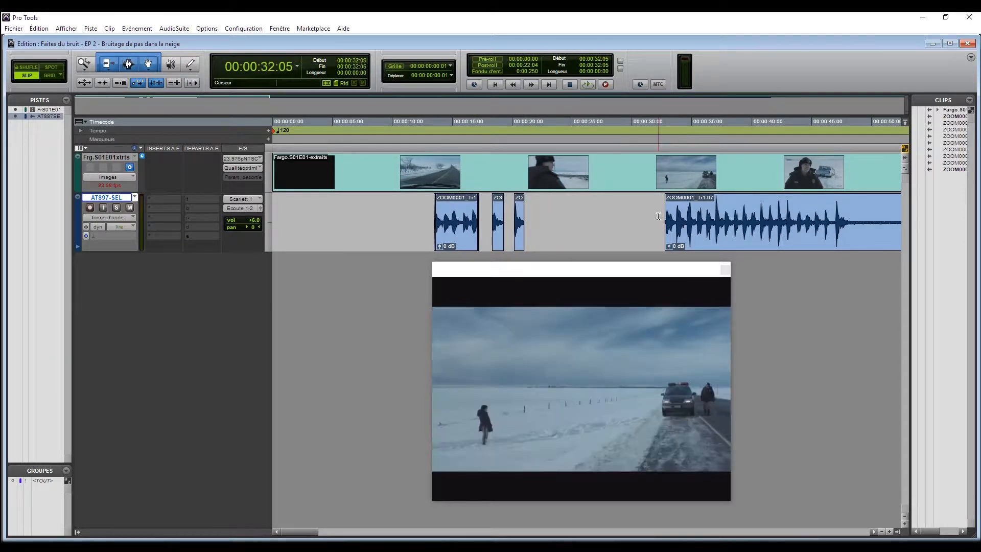
click(700, 244)
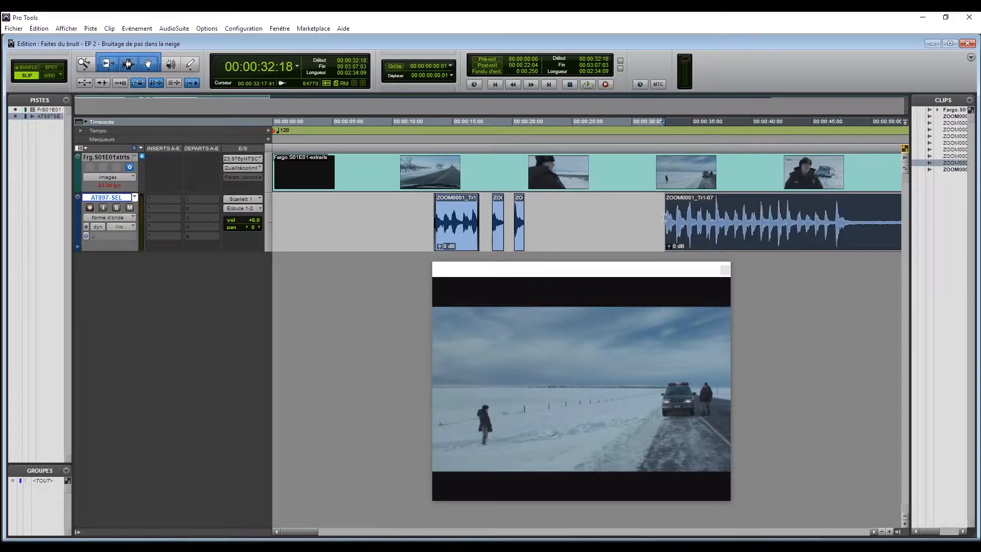
drag(684, 241, 719, 240)
key(space)
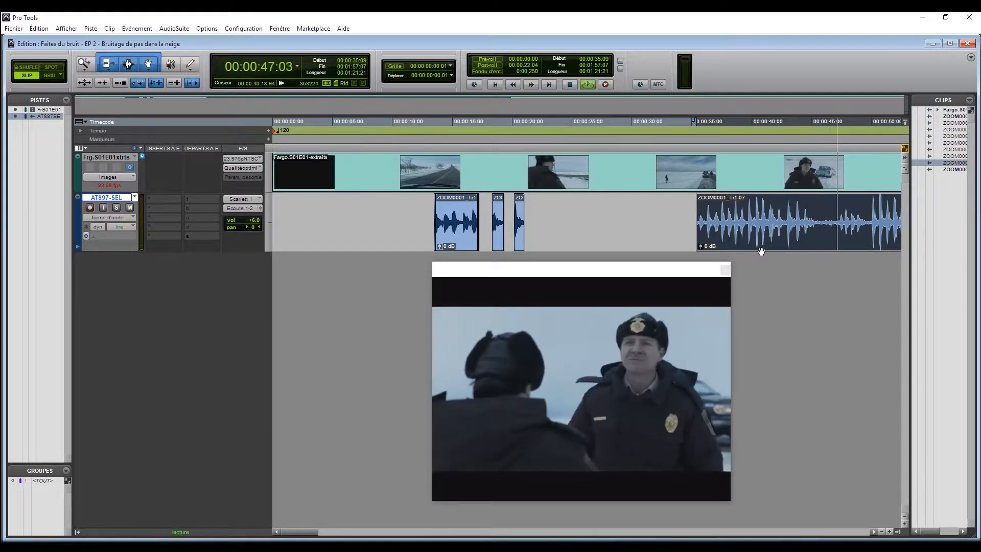
- Nudge clip ZOOM0001_Tr1-09 slightly later after its crossfade to match the walking in the picture
click(687, 236)
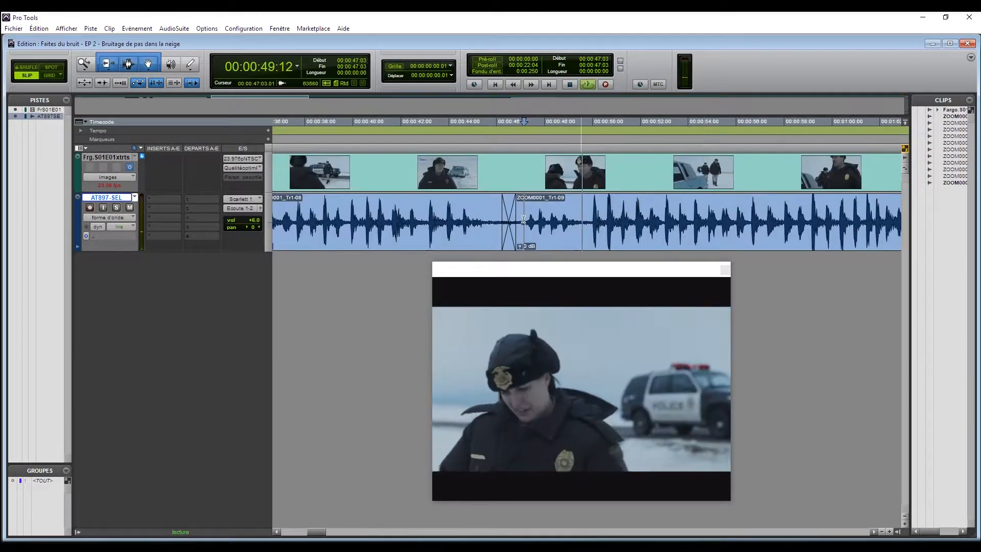
click(562, 244)
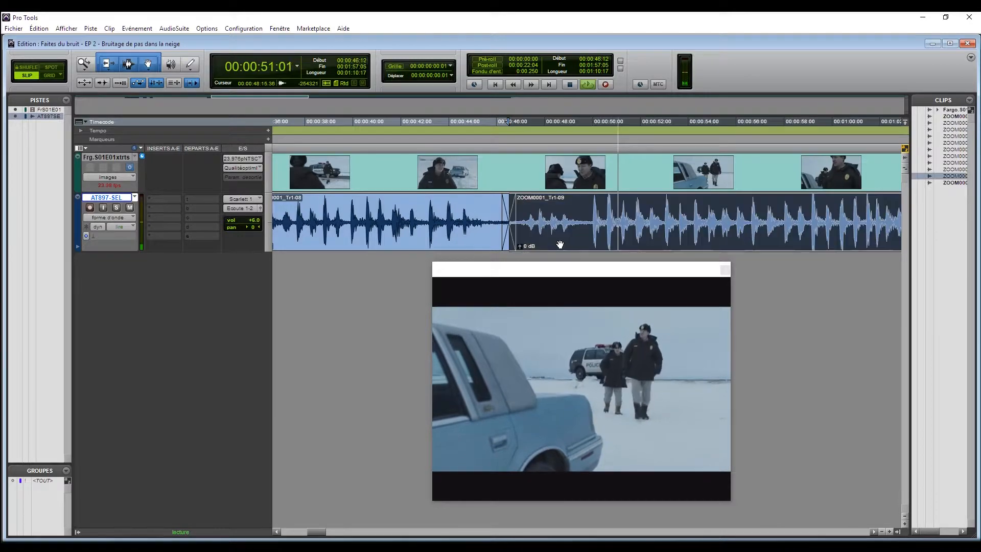
click(555, 221)
key(space)
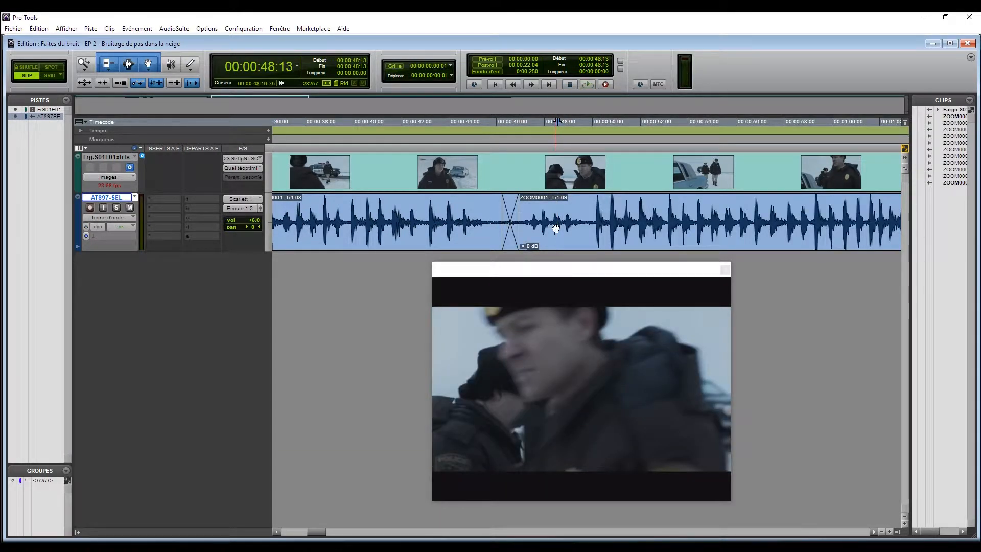
- Check the footsteps' sync with the picture between 00:00:47:05 and 00:00:50:03, playing from 00:00:49:15 and from 00:00:47:09
click(596, 214)
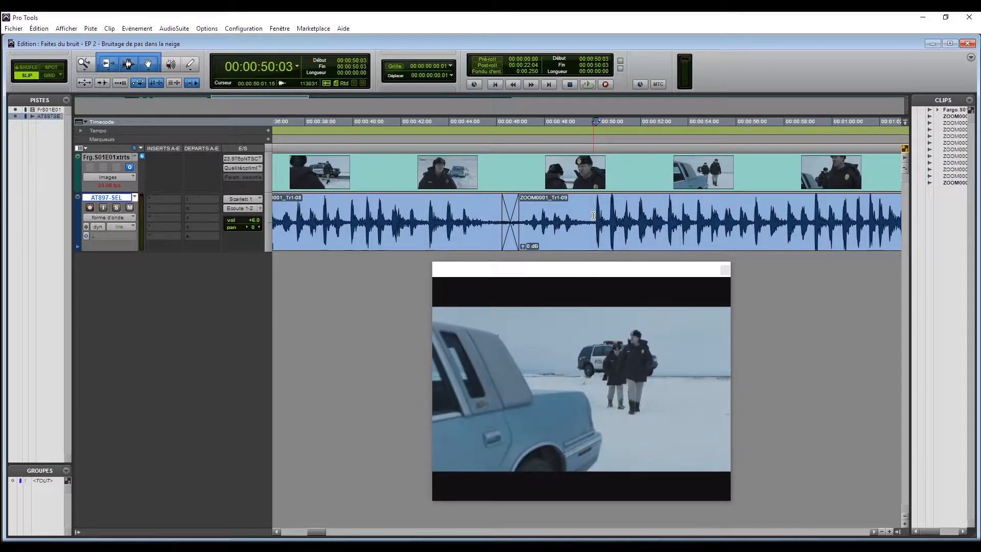
click(593, 216)
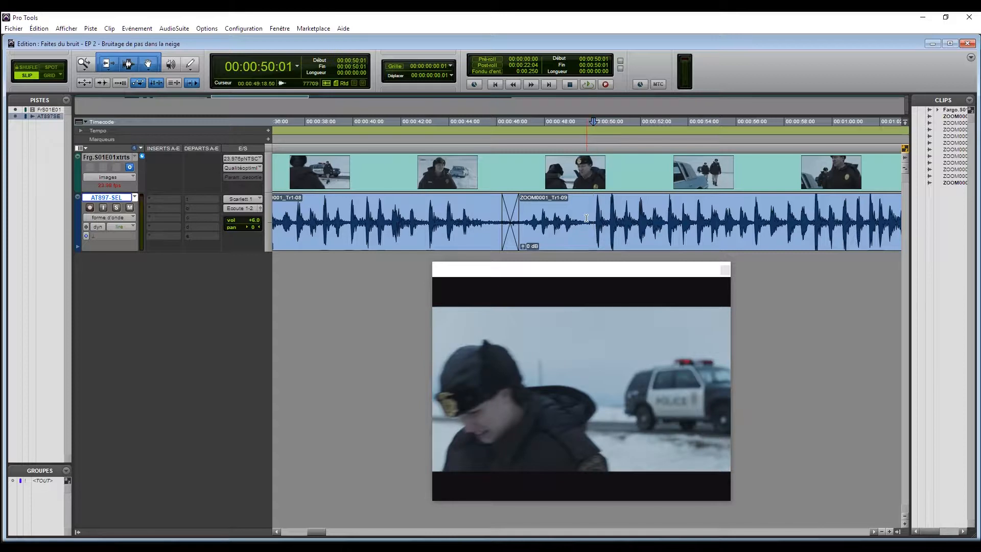
click(583, 216)
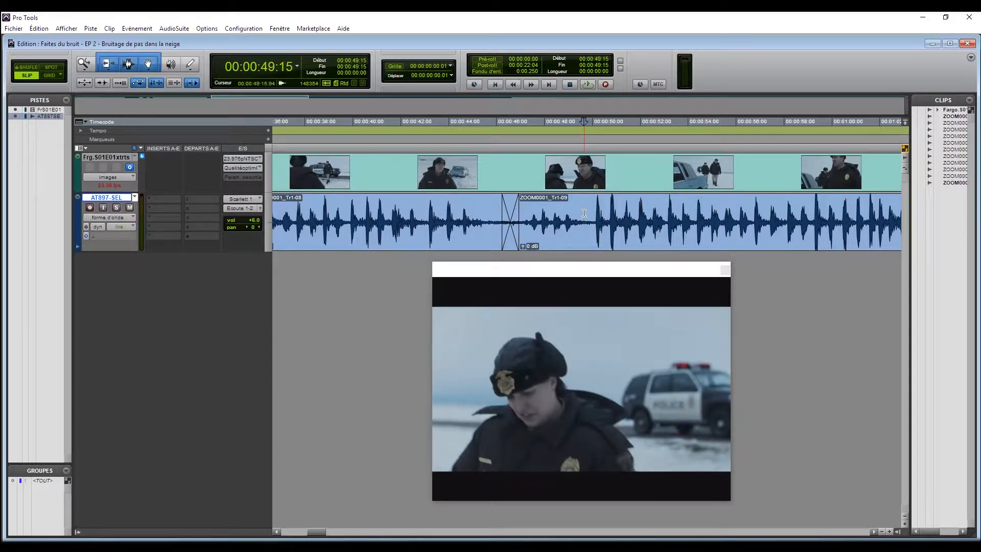
key(space)
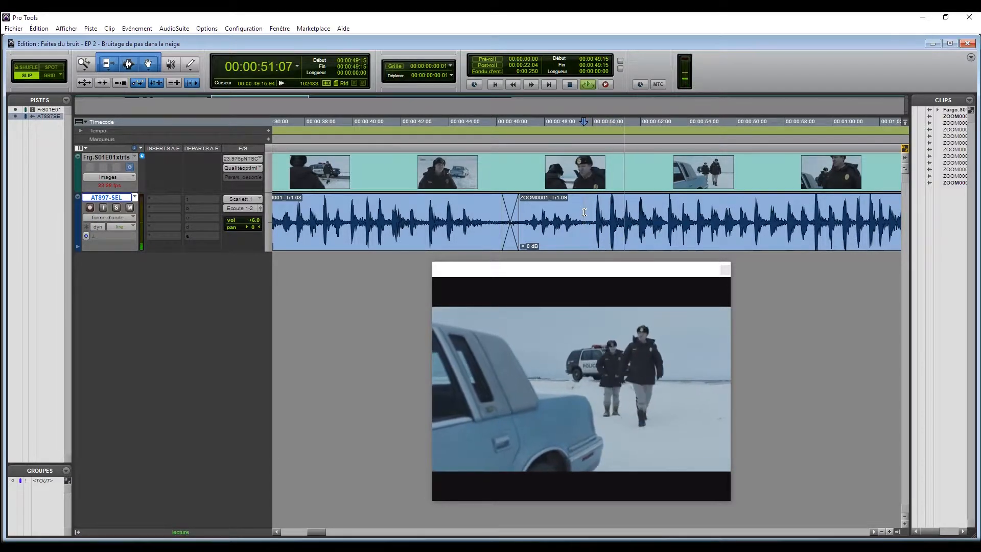
key(space)
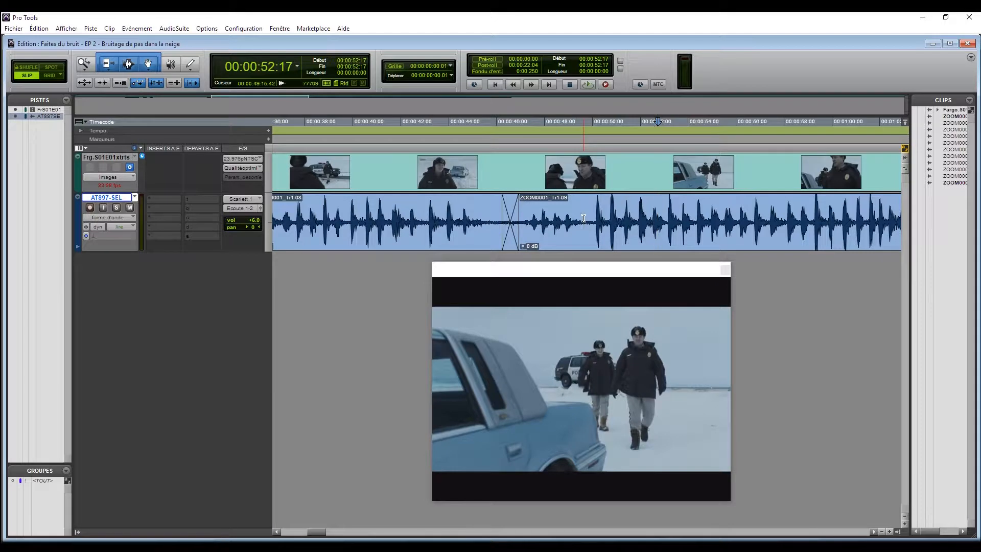
click(595, 216)
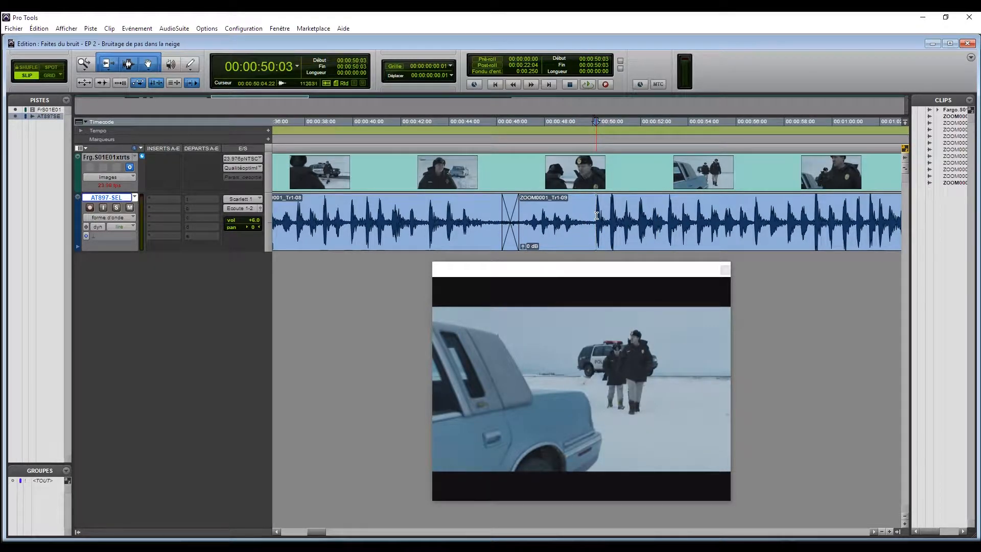
click(526, 216)
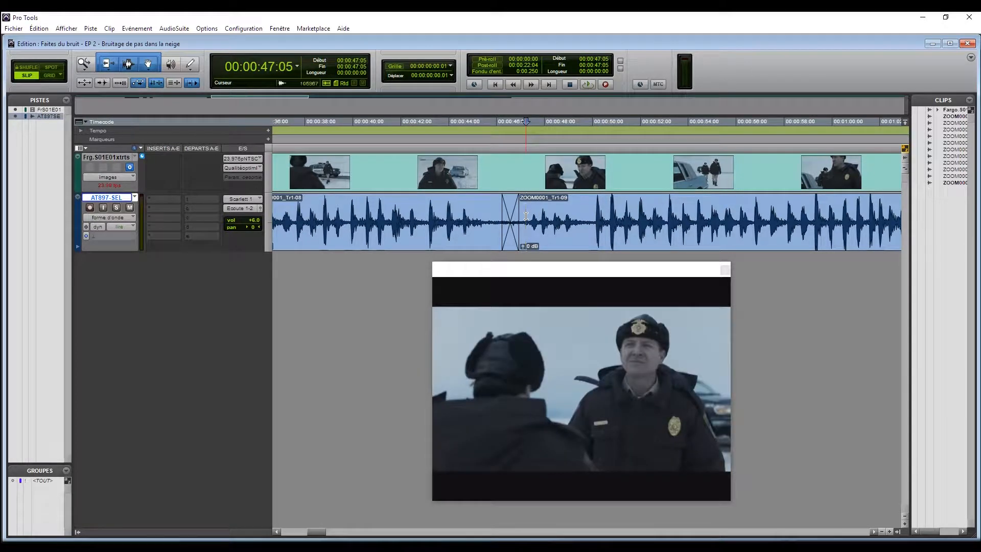
click(594, 211)
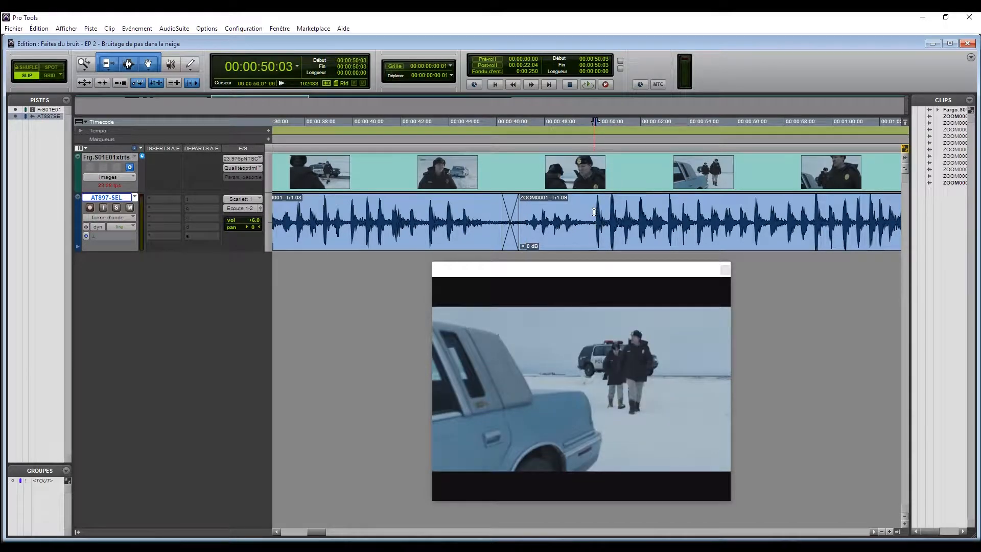
click(530, 212)
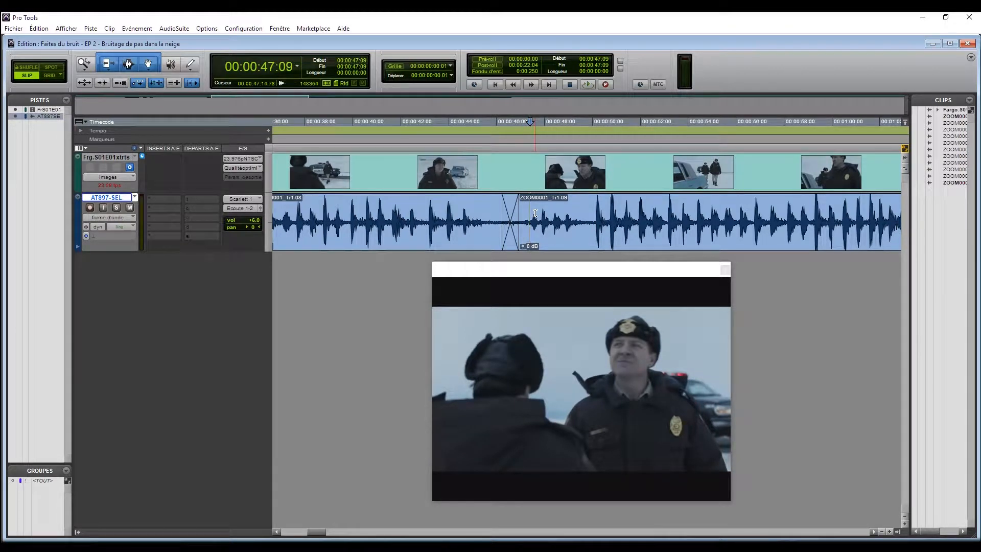
key(space)
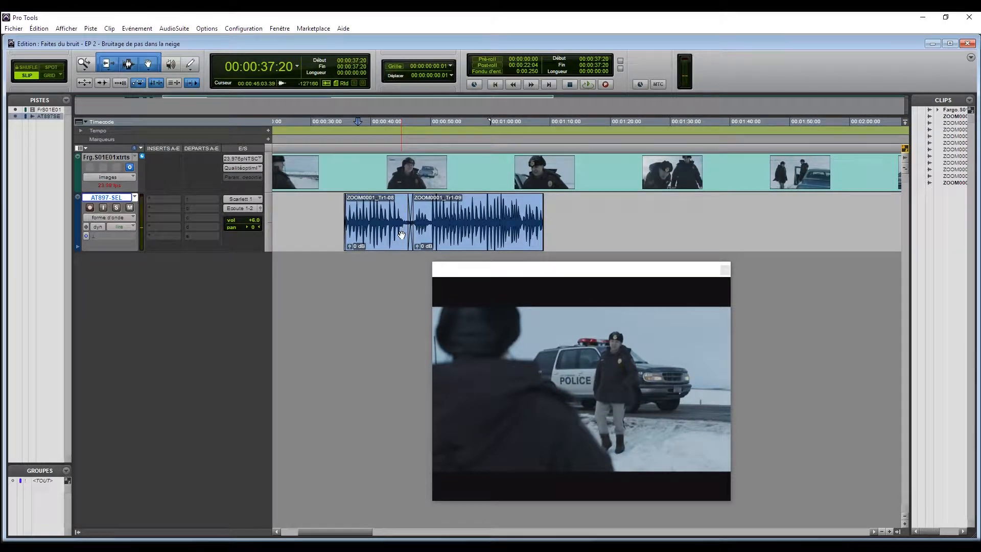
- Insert the iZotope RX 5 Dialogue De-noise (mono) plug-in on track AT897-SEL and arrange its window beside the video
drag(549, 209, 340, 219)
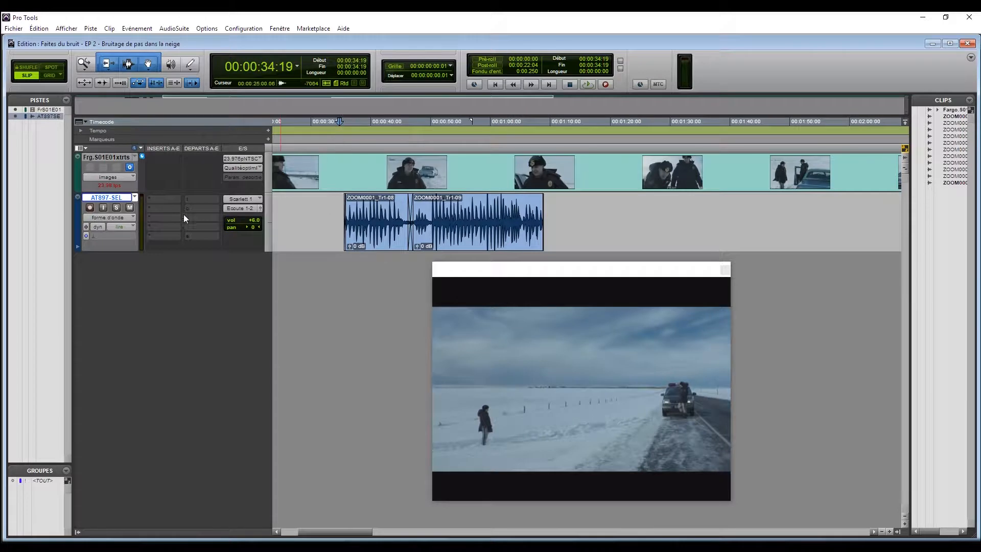
click(159, 201)
mouse_move(197, 214)
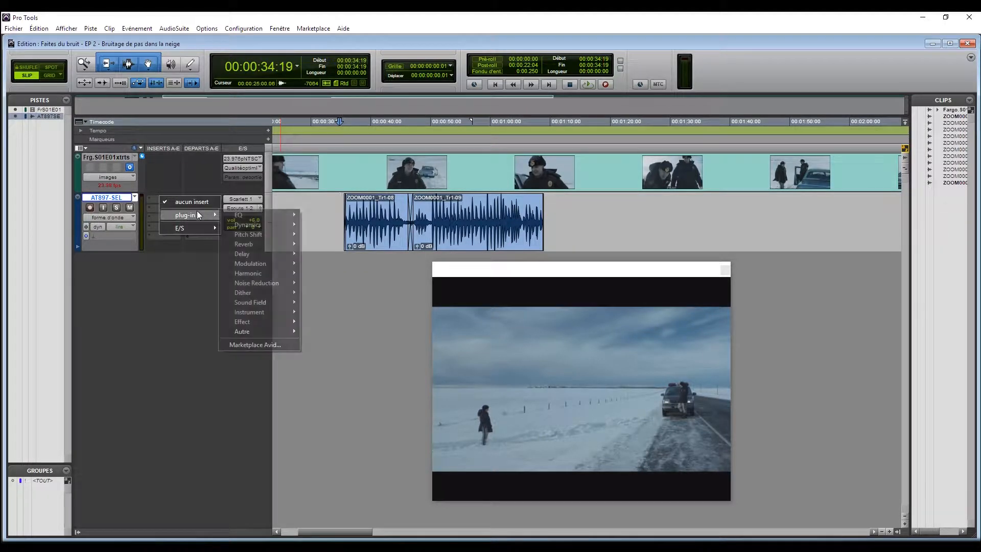
mouse_move(270, 282)
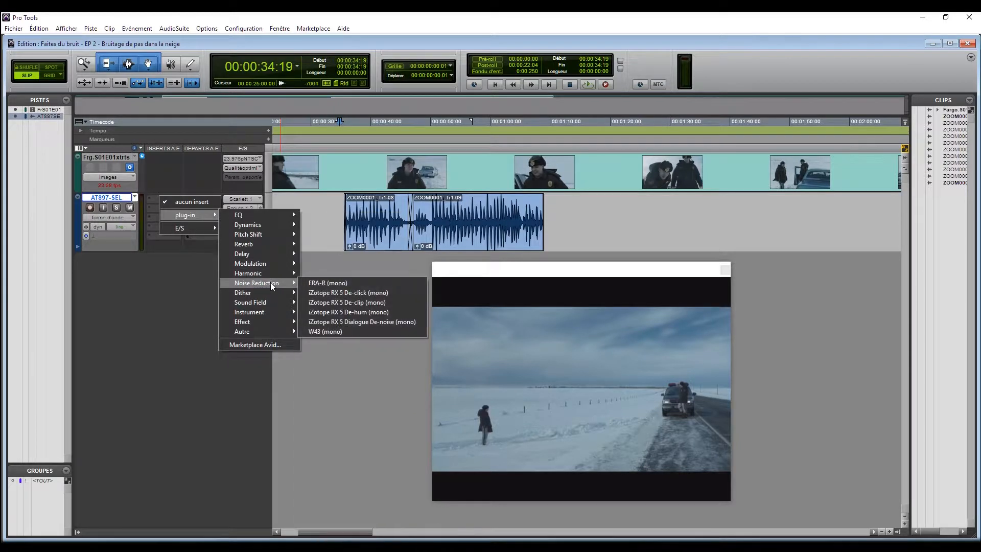
click(358, 322)
drag(471, 269, 588, 272)
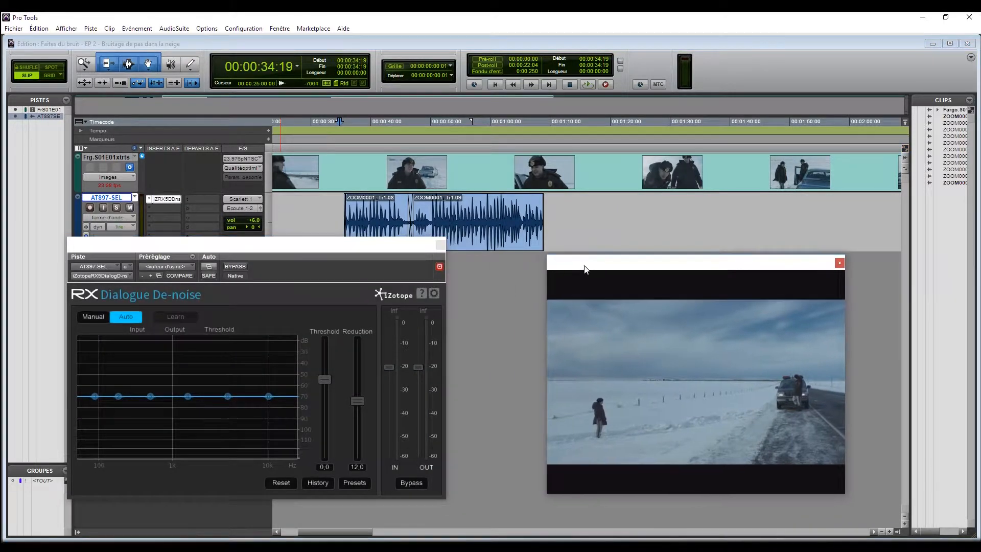
drag(323, 244, 397, 267)
- Paste a copy of clip ZOOM0001_Tr1-09 on the AT897-SEL track at 00:01:20:09
click(383, 233)
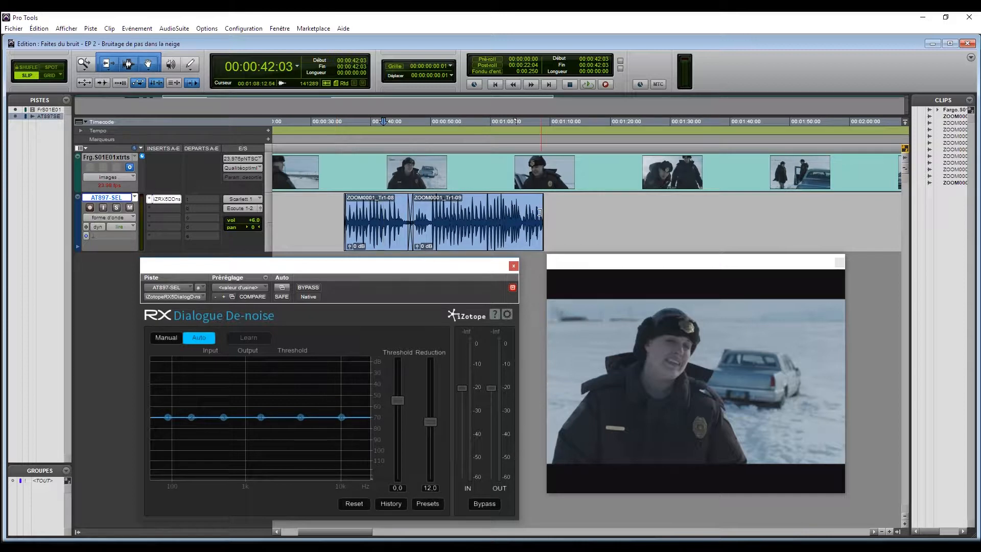
click(612, 204)
key(ctrl+v)
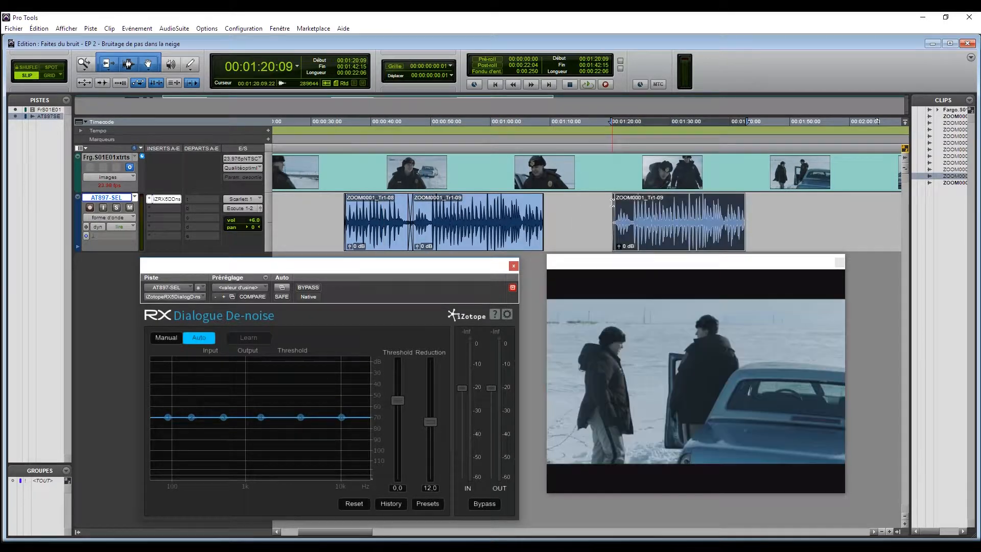
- Extend the pasted clip's end and play its quiet passage between 00:02:09:23 and 00:02:13:07
shift+click(709, 225)
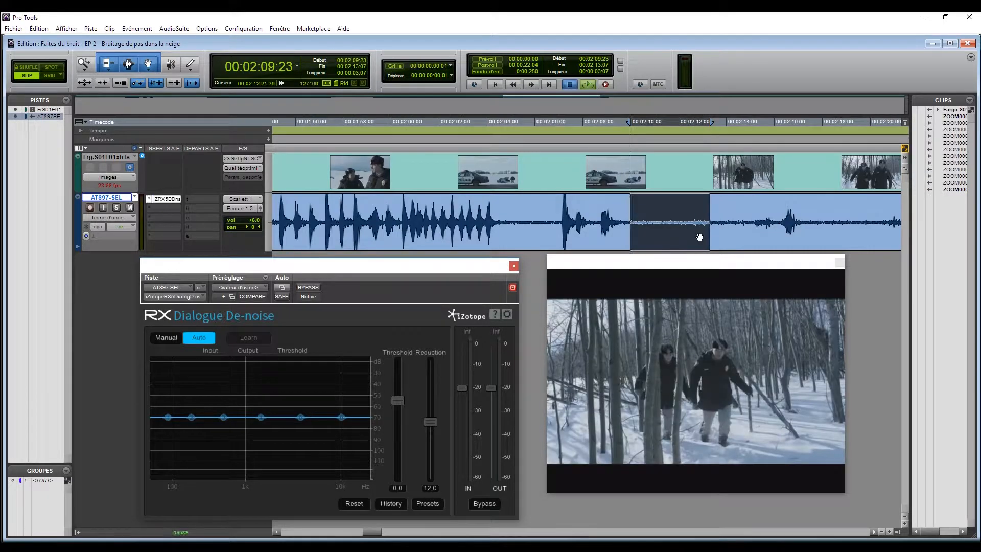
key(space)
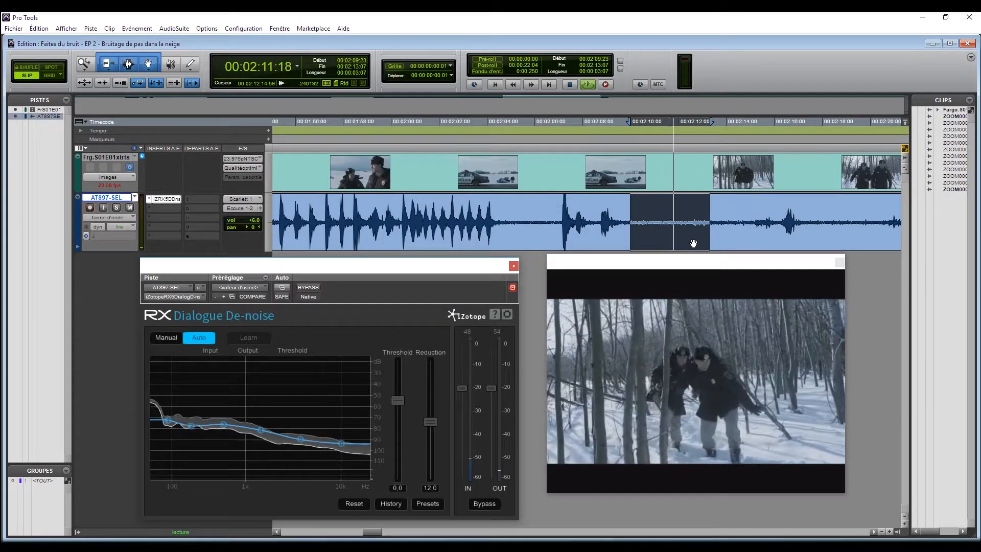
click(693, 244)
- Learn a Manual-mode noise profile from the quiet passage at 00:02:10:00 and delete the pasted clip used for it
click(166, 338)
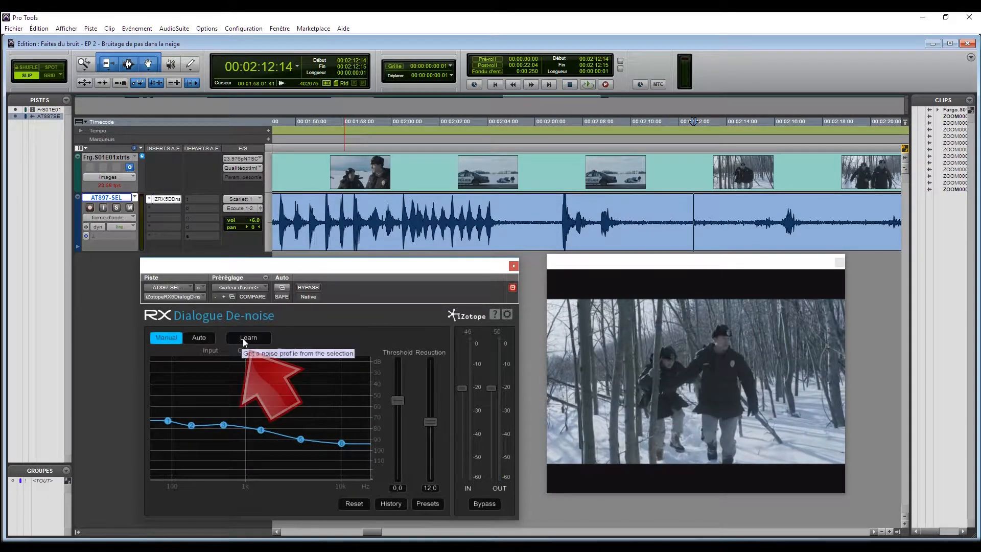
click(243, 338)
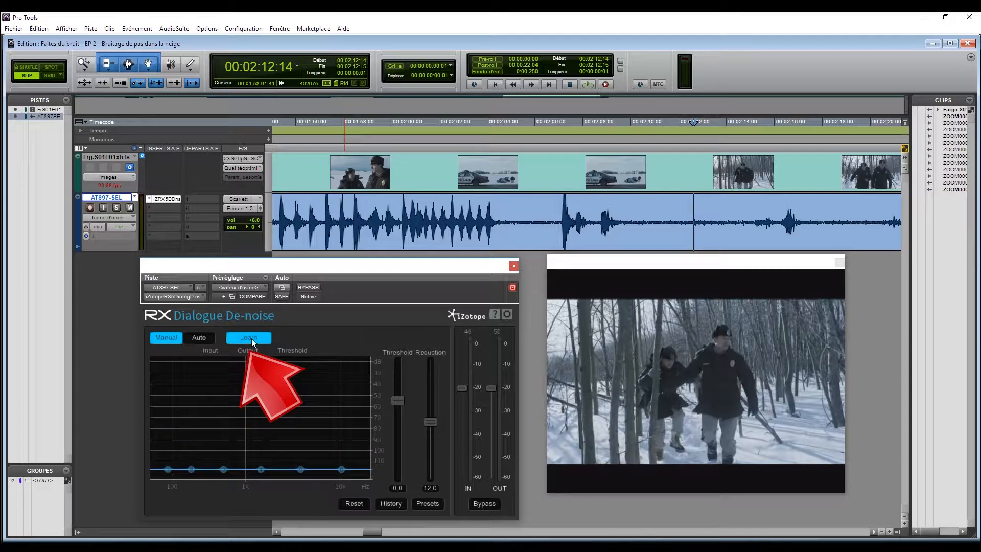
click(630, 217)
key(space)
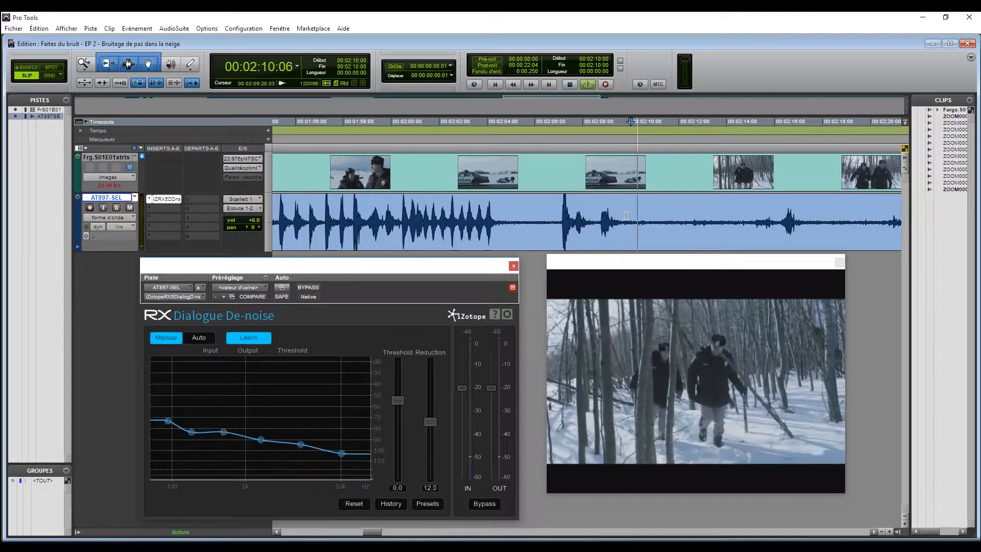
key(space)
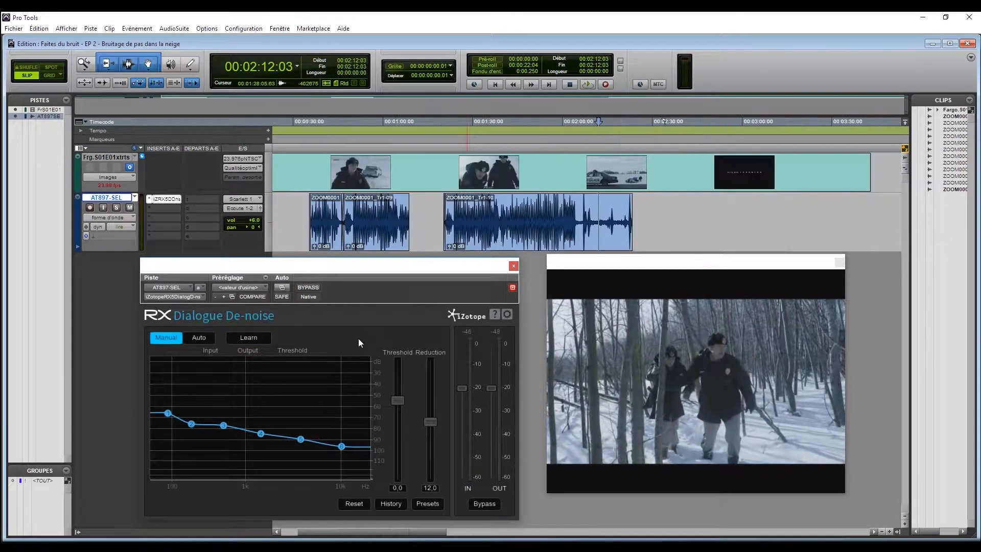
click(500, 239)
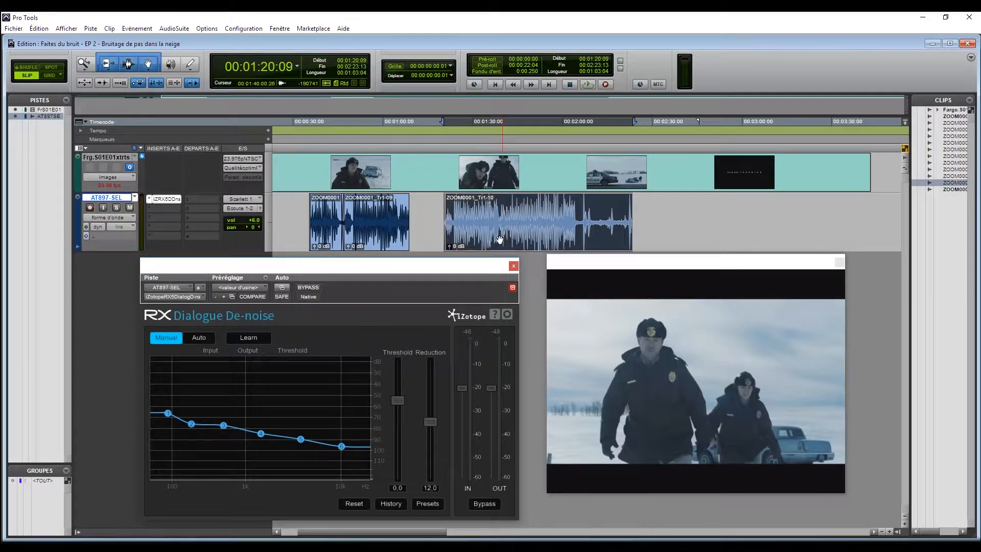
key(Delete)
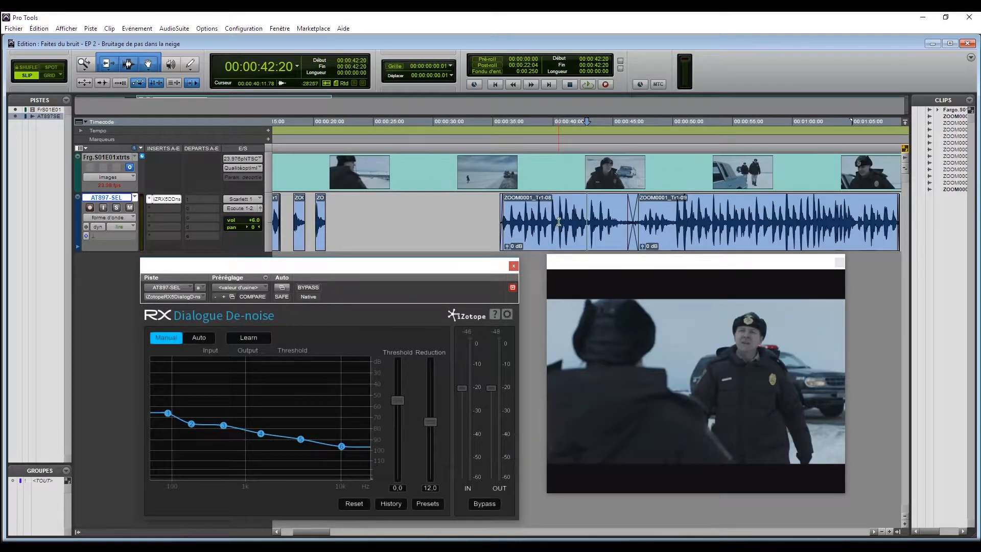
- While playing from 00:00:48:23, set the de-noise threshold to -0.2 and reduction to 16.3, lowering the input level and raising the output level
click(665, 216)
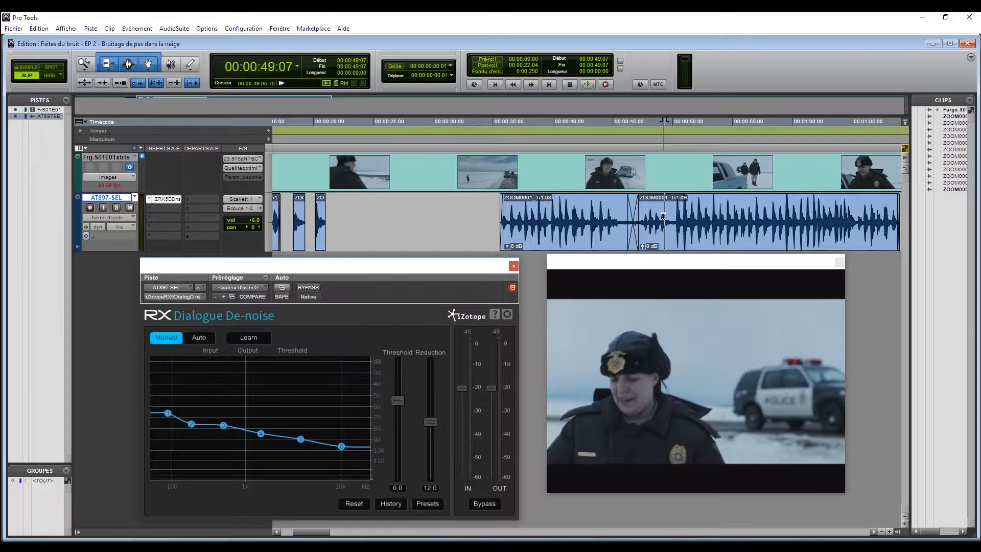
click(660, 215)
key(space)
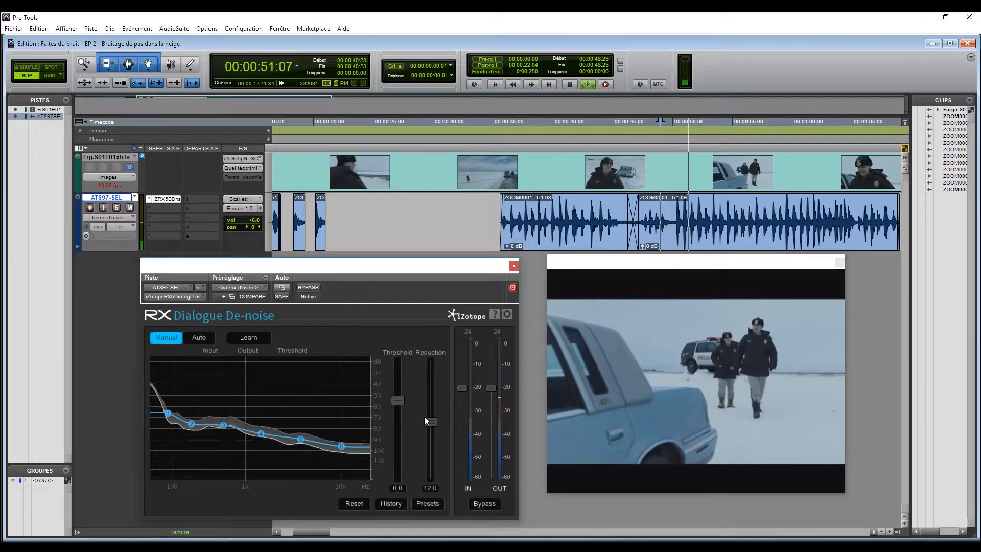
drag(424, 419, 400, 401)
drag(431, 398, 461, 394)
drag(491, 388, 492, 380)
- Check the denoised footsteps from 00:00:35:01 and close the de-noise plug-in
click(493, 212)
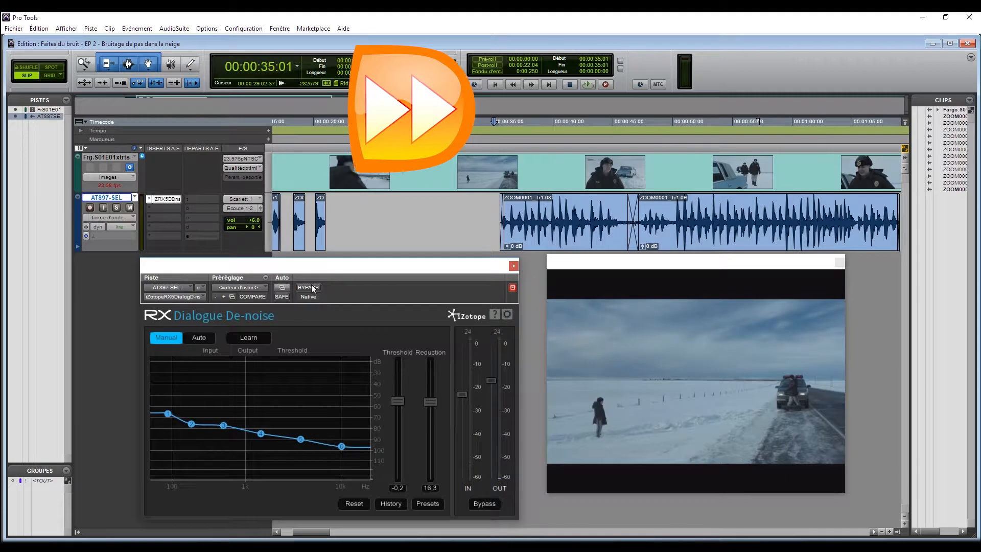
click(494, 212)
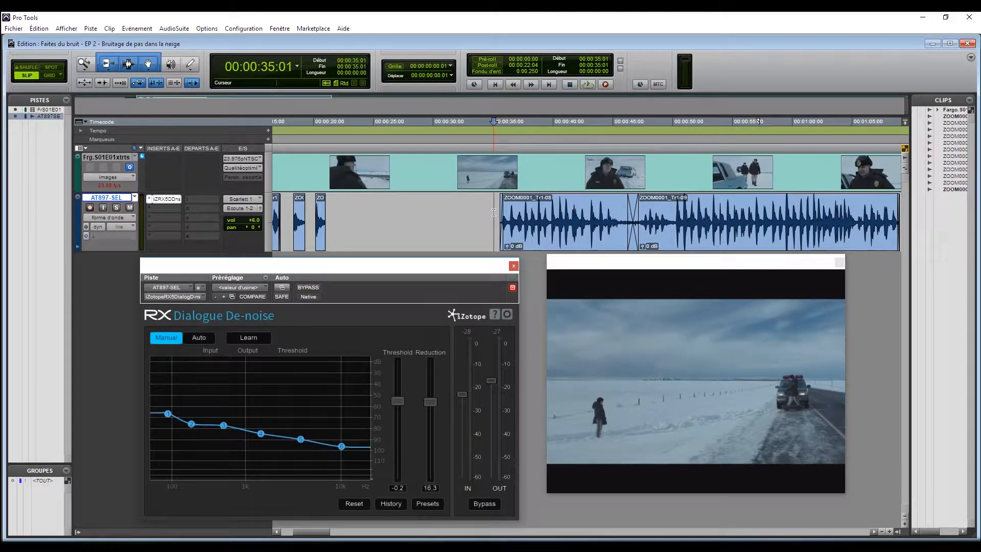
click(512, 266)
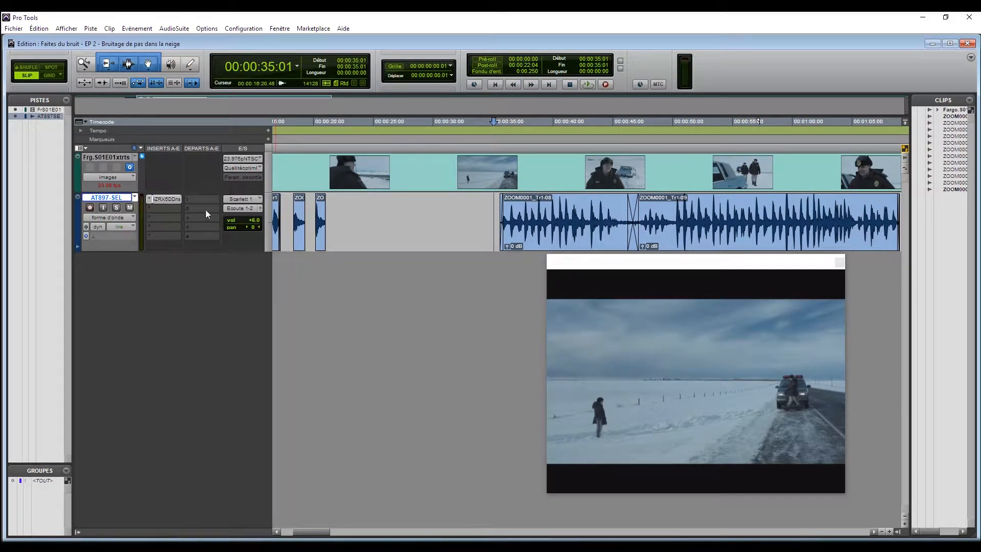
- Insert the EQ3 7-Band (mono) equalizer after the de-noiser on track AT897-SEL
click(171, 208)
mouse_move(217, 229)
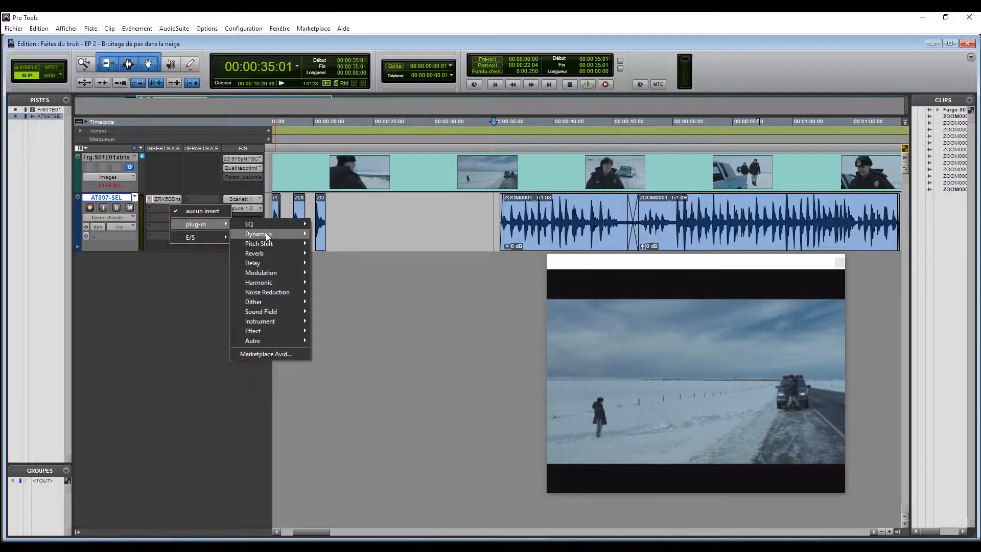
mouse_move(270, 226)
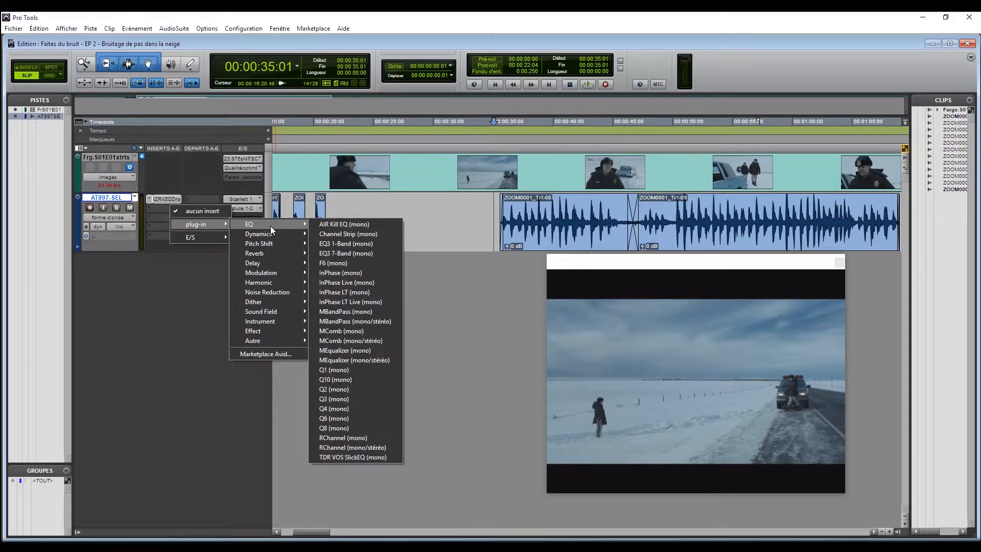
click(350, 254)
- While playing clip ZOOM0001_Tr1-08, cut the LF band to -12.0 dB at 151.5 Hz and boost the LMF band 2.3 dB at 248.8 Hz
click(552, 214)
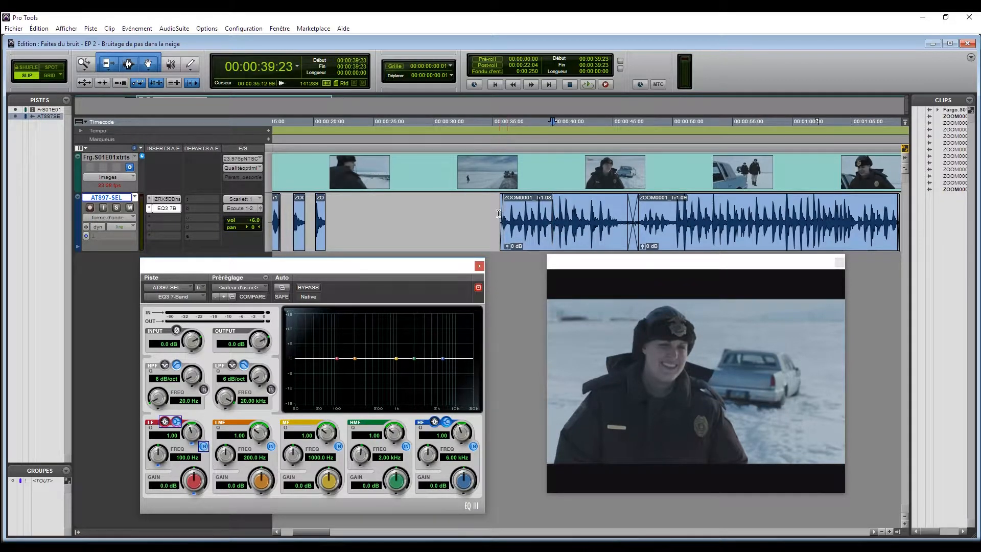
click(547, 242)
key(space)
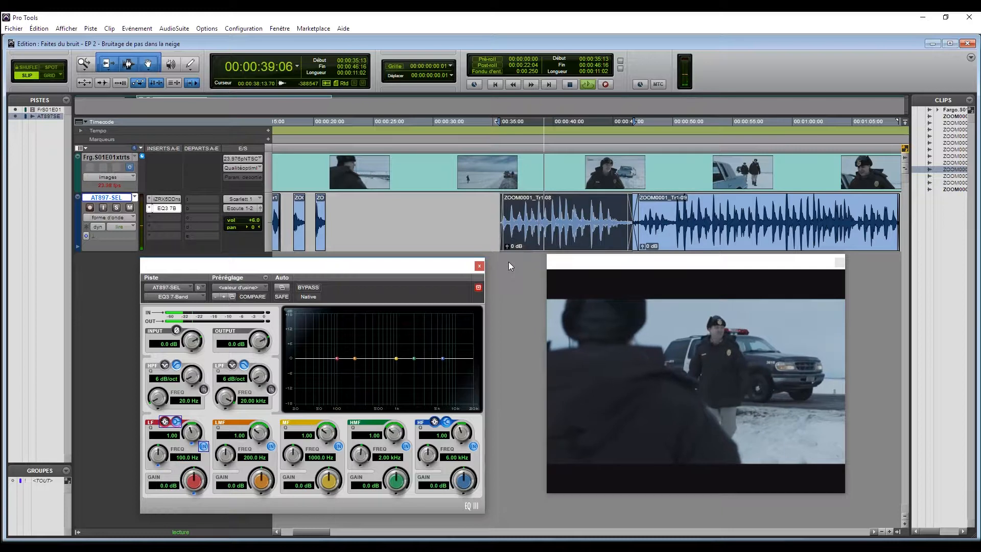
key(space)
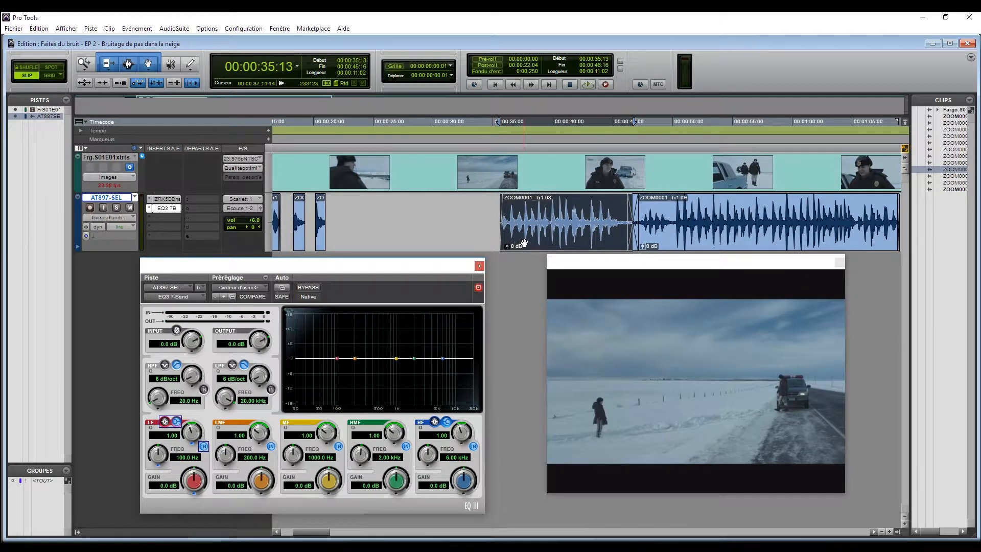
key(space)
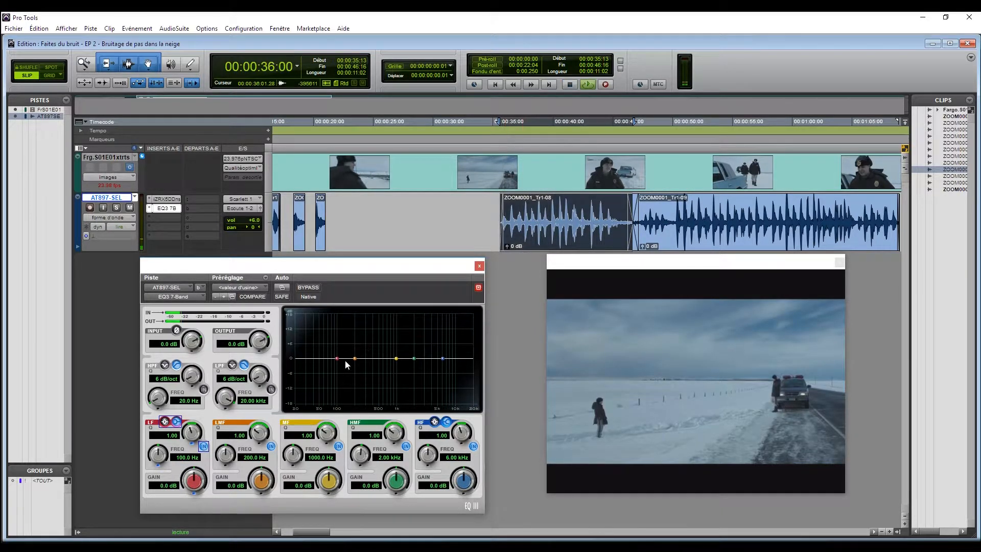
drag(337, 358, 360, 352)
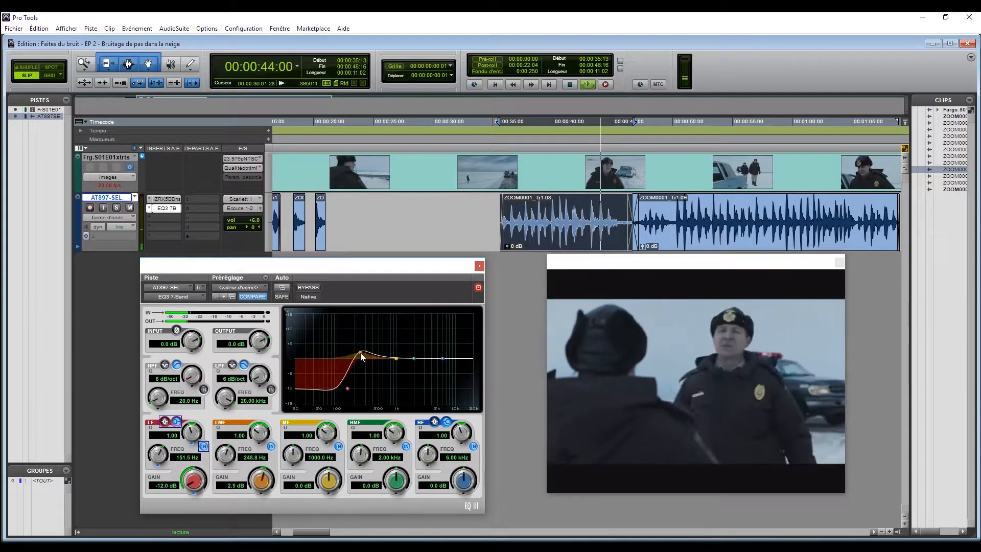
key(space)
key(space)
key(space)
key(space)
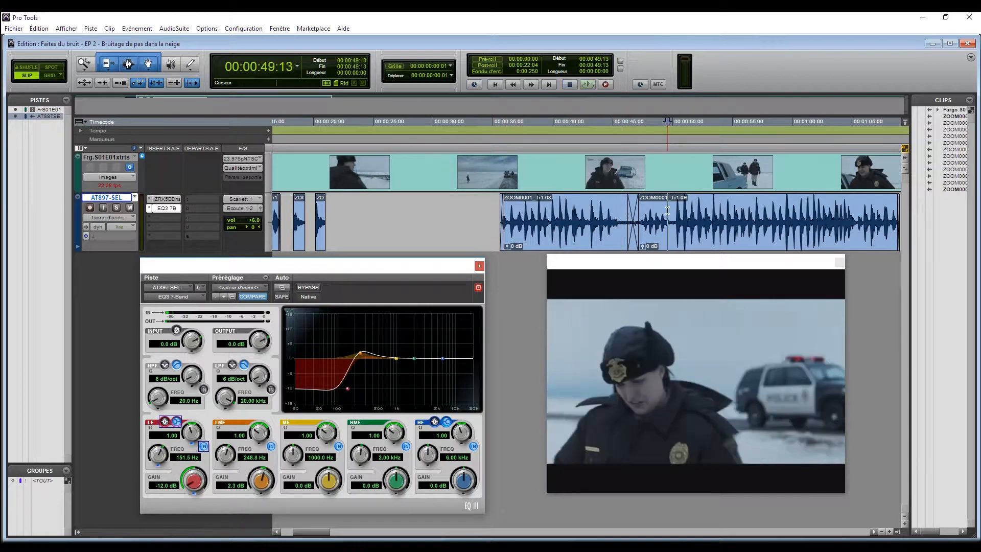
- During playback, set the MF band to -2.1 dB at 1.02 kHz and the LF frequency to 160.8 Hz, and close the equalizer
key(space)
drag(400, 359, 399, 370)
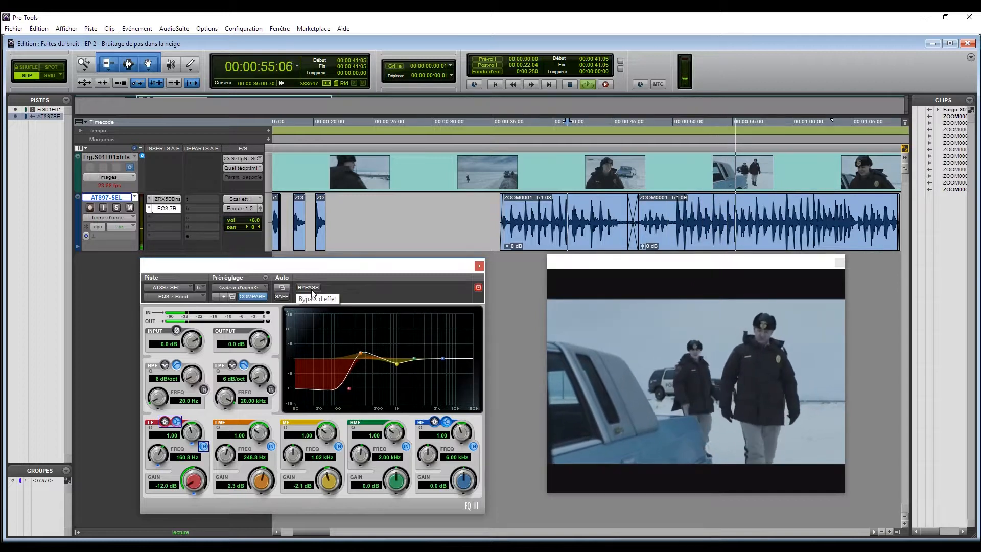
key(space)
click(497, 214)
click(479, 265)
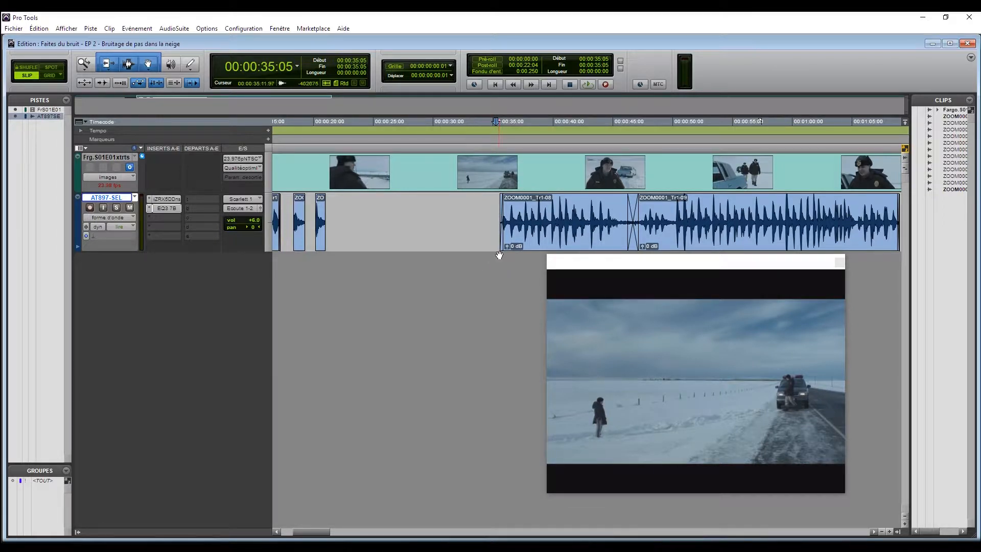
- Switch to Soundminer and search the Sound-ideas database for police*
key(alt+Tab)
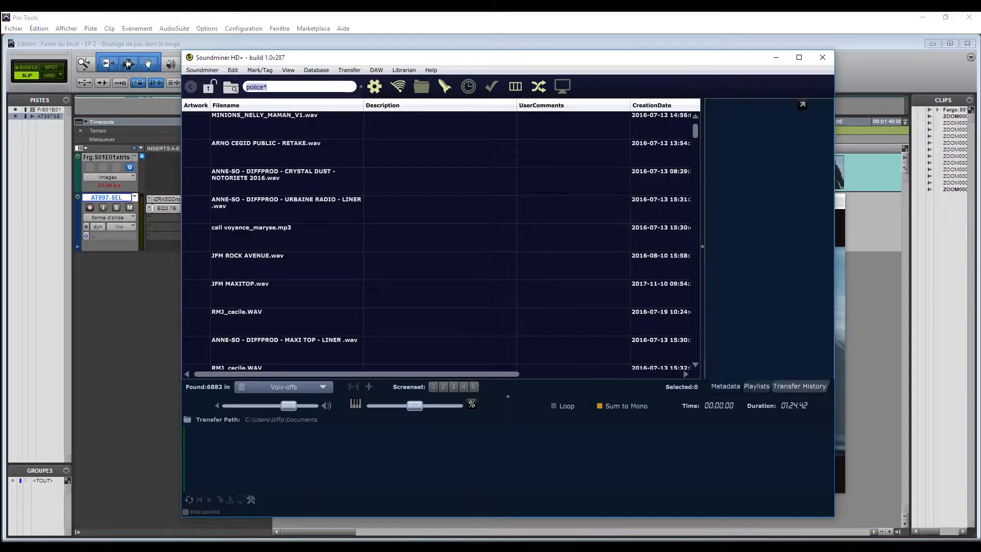
click(309, 393)
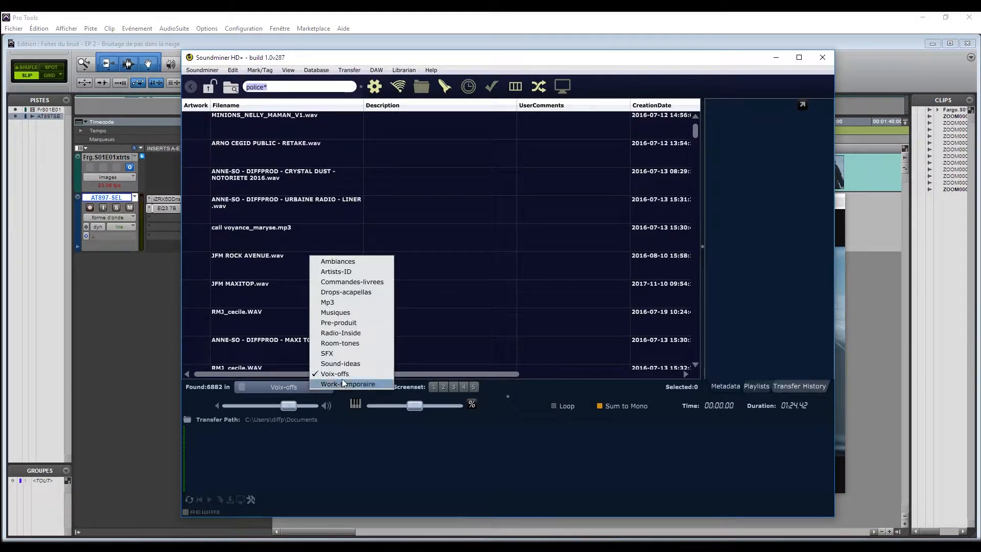
click(351, 363)
text(police*)
key(Return)
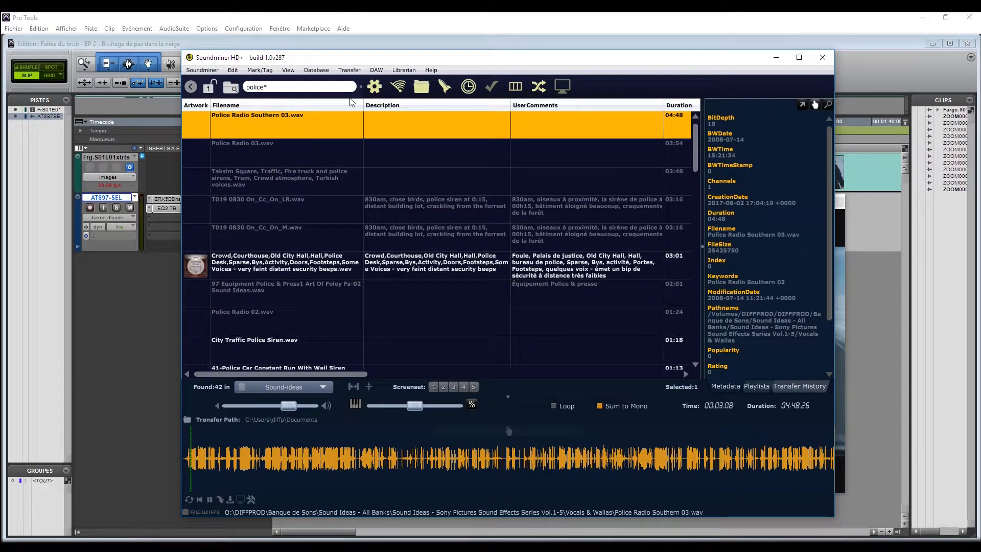
- Audition Police Radio Southern 03.wav at a higher preview volume and view the list of available databases
drag(289, 406, 303, 407)
key(space)
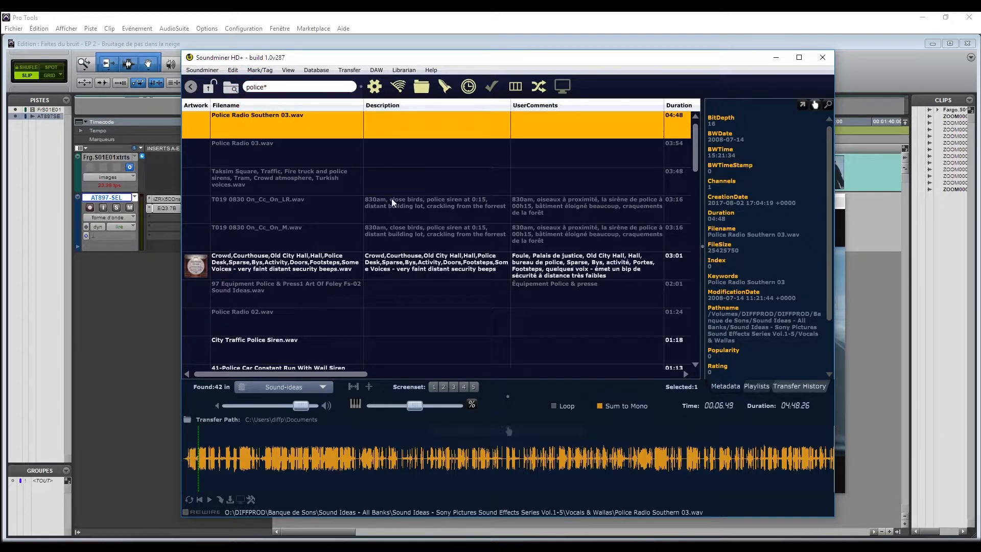
click(280, 388)
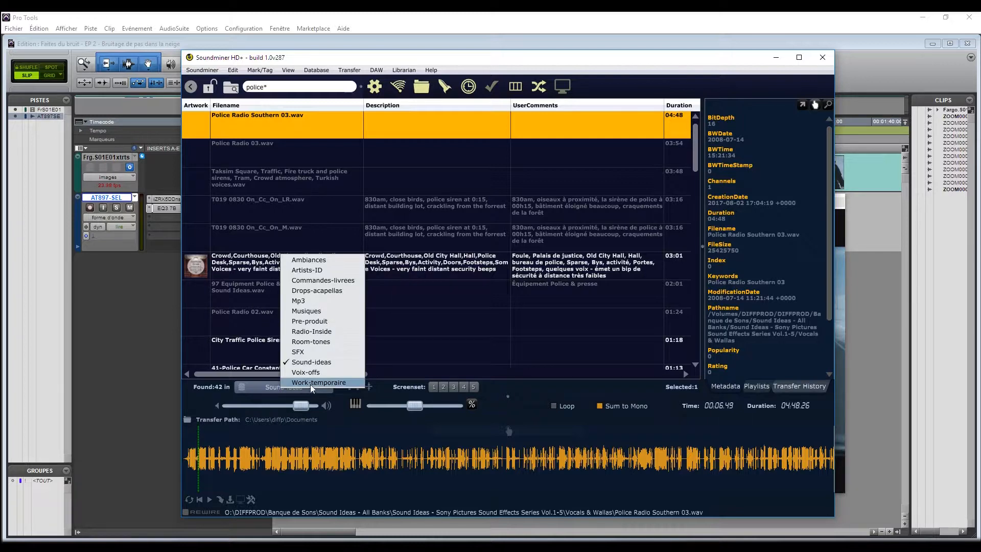
click(268, 388)
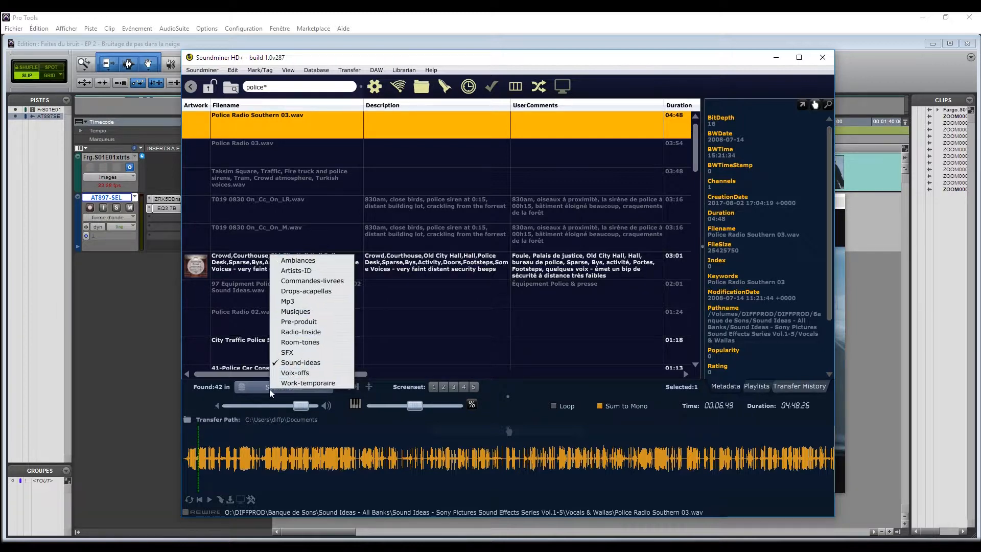
drag(428, 63, 431, 63)
click(433, 70)
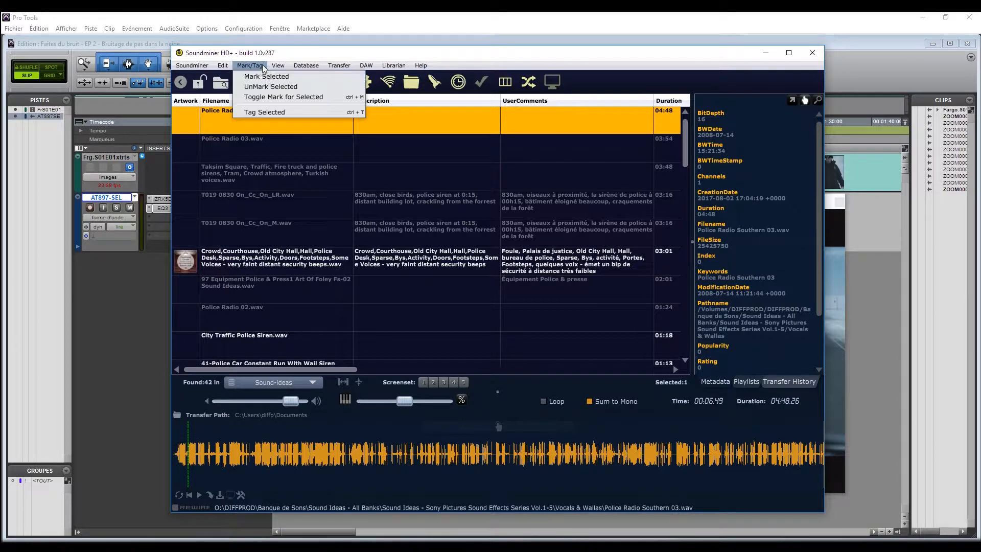
click(309, 49)
click(306, 64)
click(305, 65)
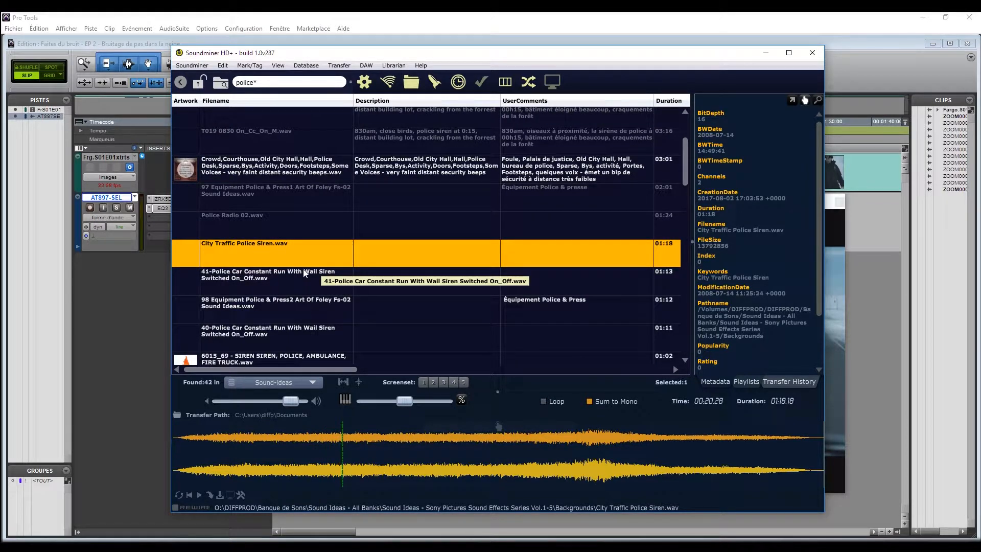
- Audition 41-Police Car Constant Run With Wail Siren Switched On_Off.wav, place it on a new Pro Tools track and color the track red
click(305, 274)
key(space)
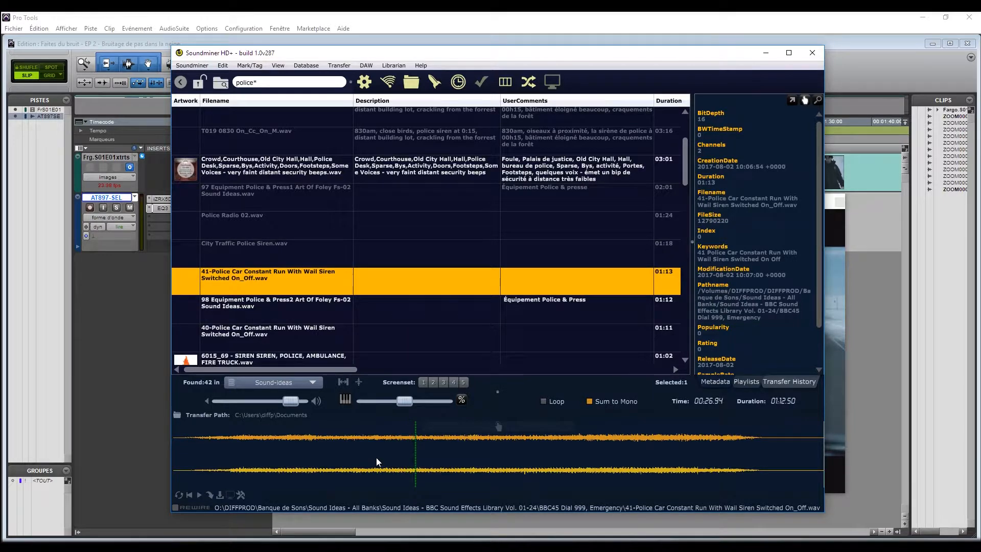
drag(562, 55, 44, 61)
drag(76, 282, 369, 352)
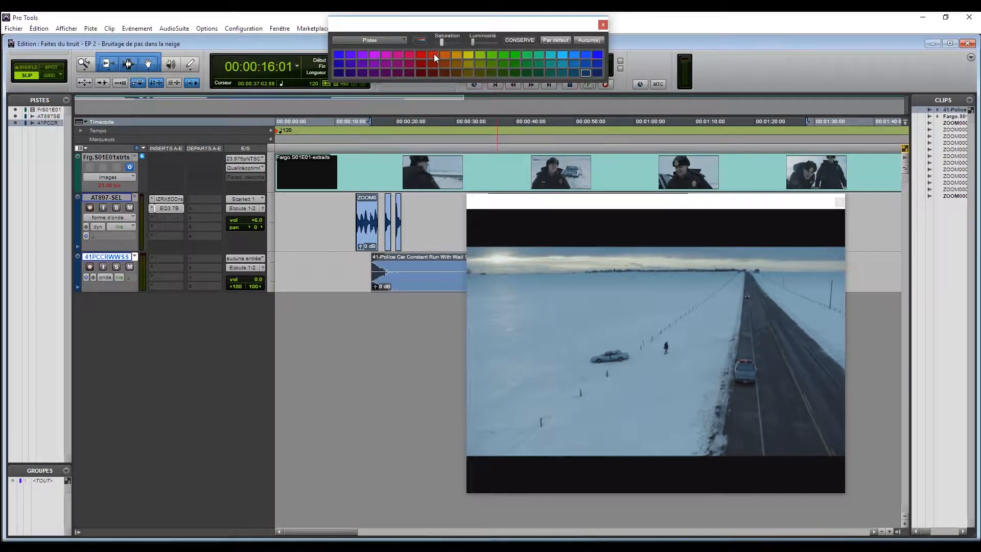
click(434, 55)
click(603, 25)
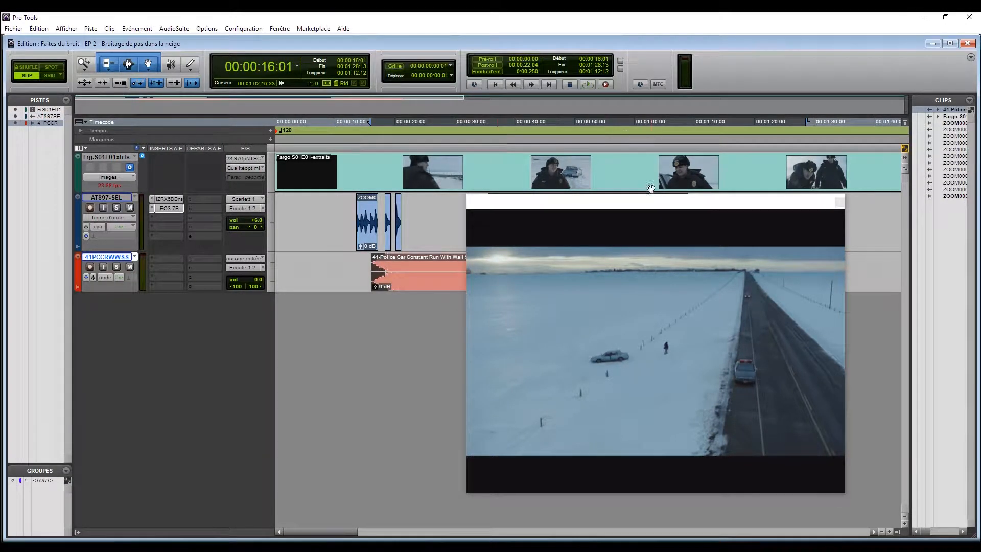
- Move the police car siren clip to 00:01:12:10 and play it against the picture
drag(653, 207, 484, 264)
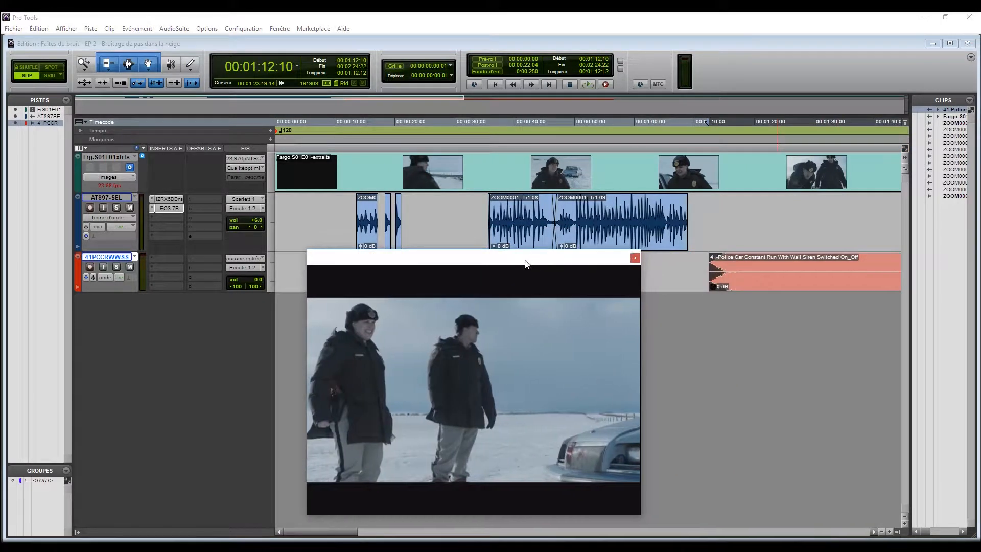
click(755, 290)
key(space)
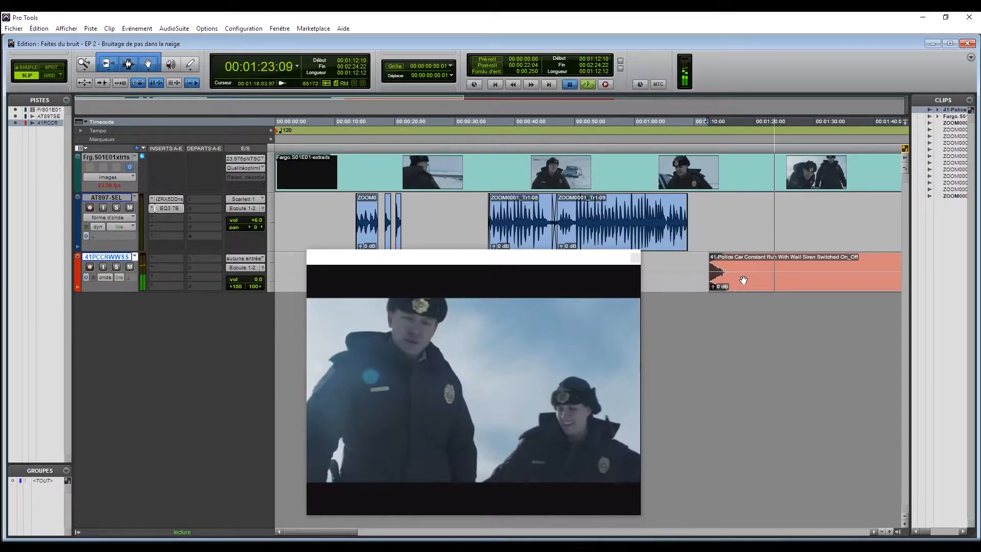
key(space)
- Move the police car siren clip onto the car-interior shot and trim its start to 00:00:08:13
drag(575, 258, 797, 273)
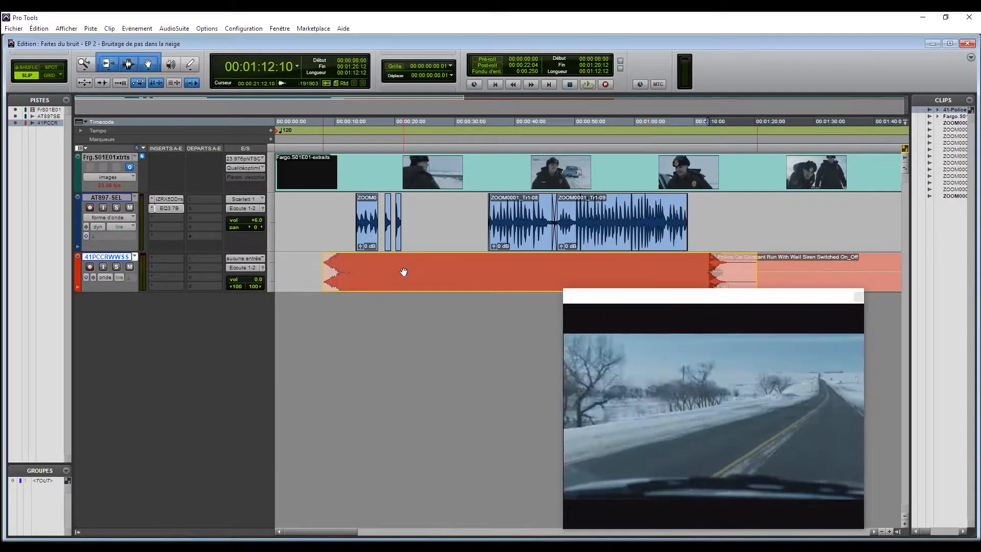
drag(403, 272, 406, 271)
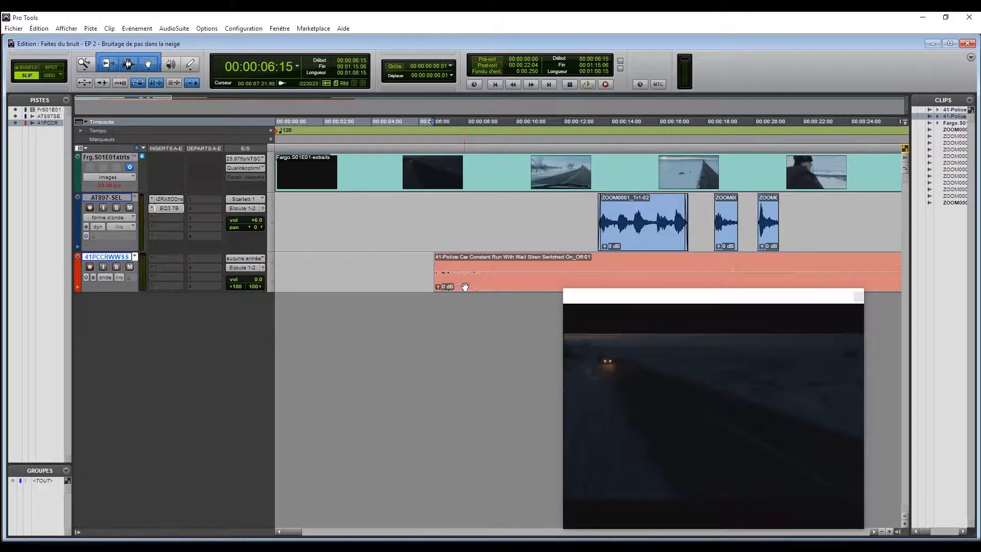
mouse_move(465, 286)
mouse_down()
mouse_move(525, 276)
mouse_move(503, 281)
mouse_move(512, 282)
mouse_up()
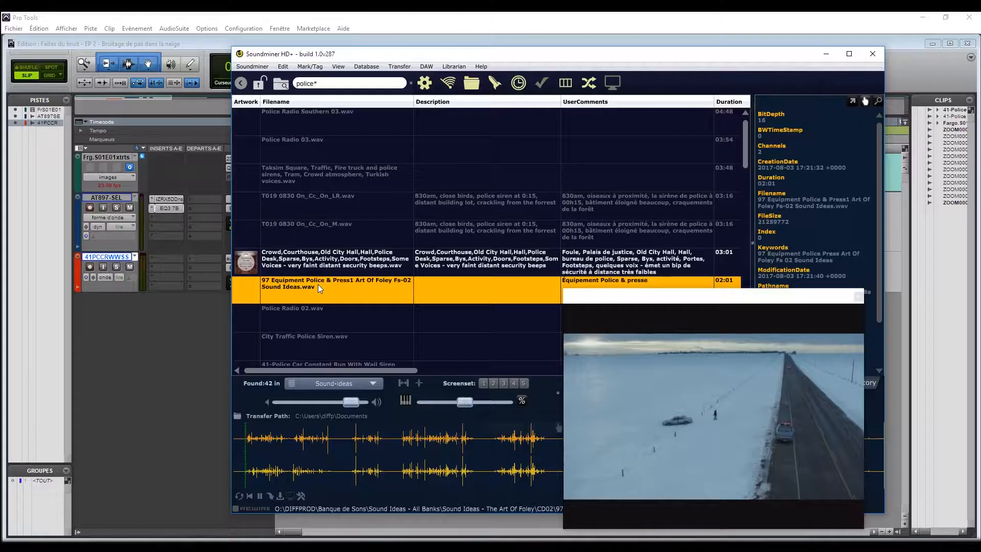
- Import the opening portion of Police Radio 02.wav from Soundminer onto a new Pro Tools track and color the track red
click(301, 313)
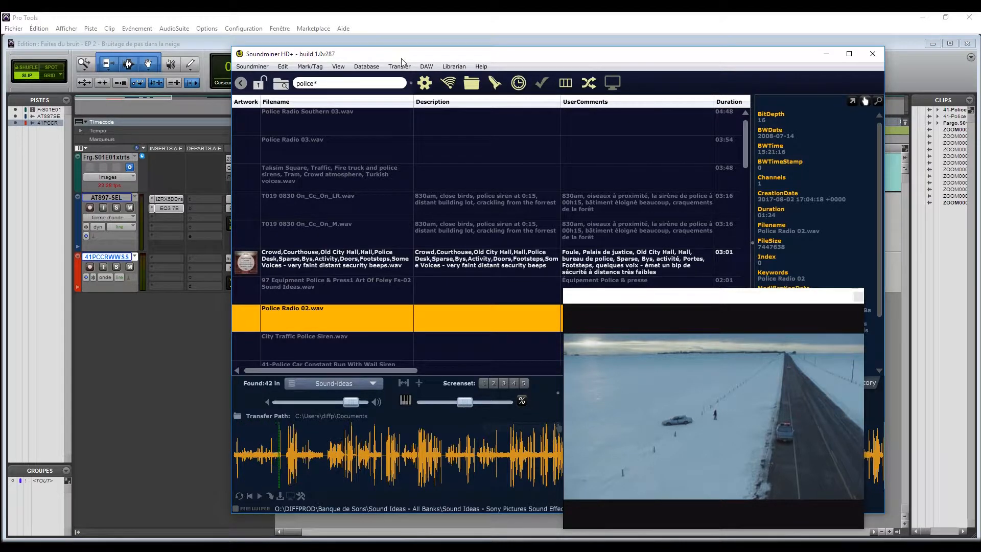
drag(283, 448, 224, 448)
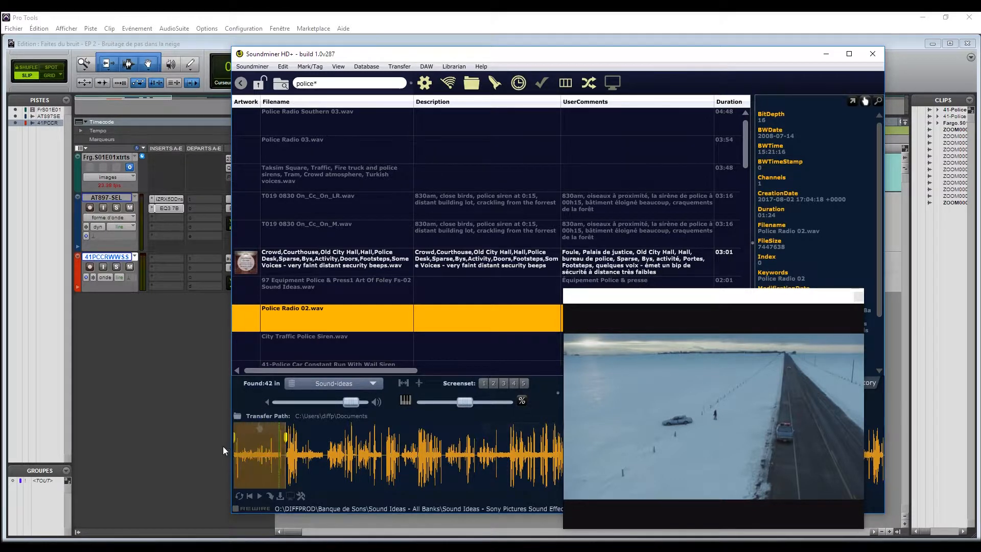
click(433, 86)
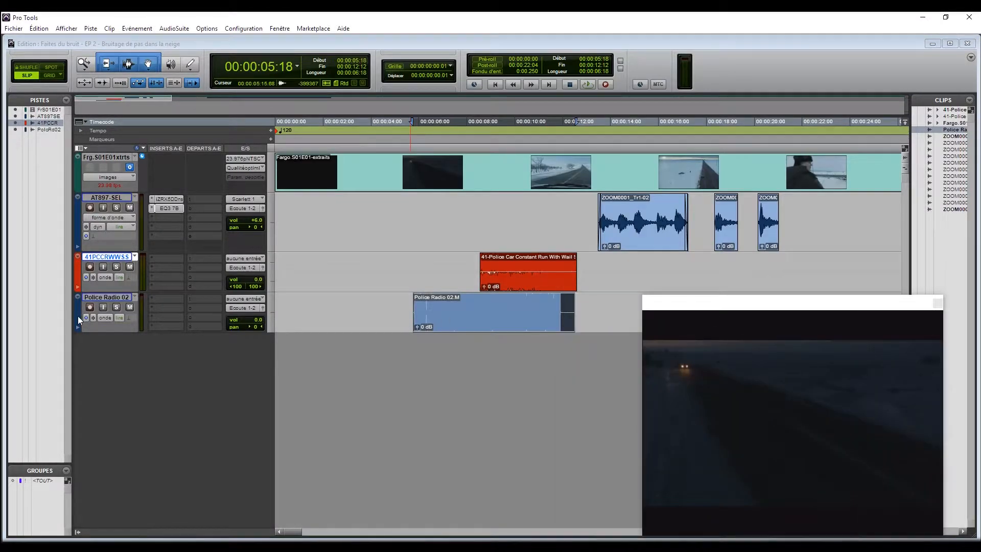
double_click(78, 315)
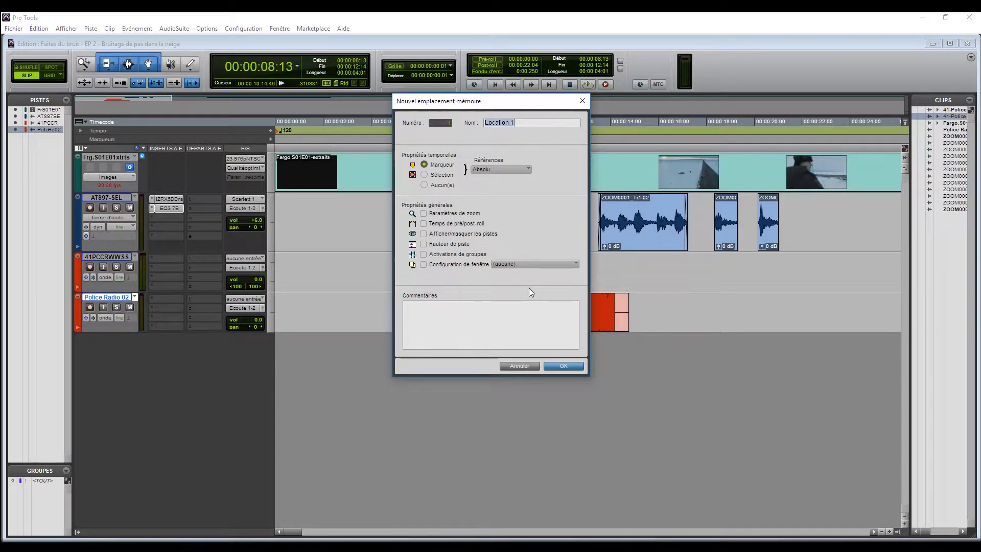
- Create a marker named INT VOITURE at 00:00:08:13, the start of the car-interior shot
key(Return)
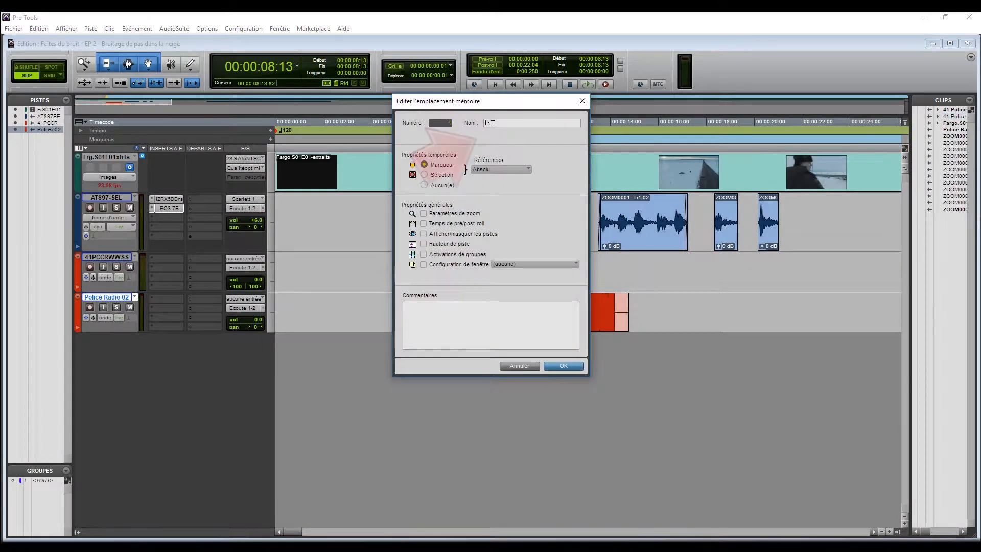
text(INT VOITURE)
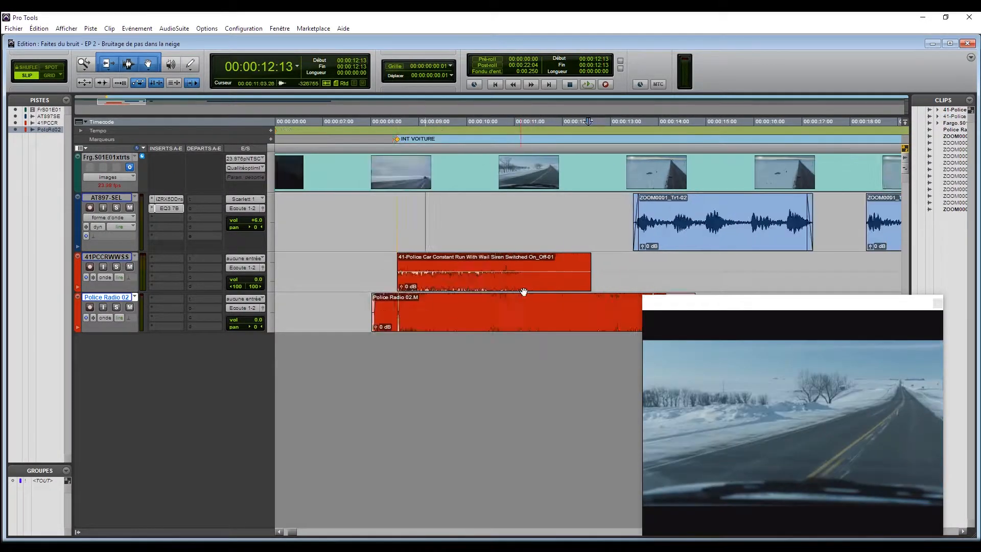
- Trim the end of the police car siren clip to the shot change at 00:00:12:13
scroll(729, 265, up, 6)
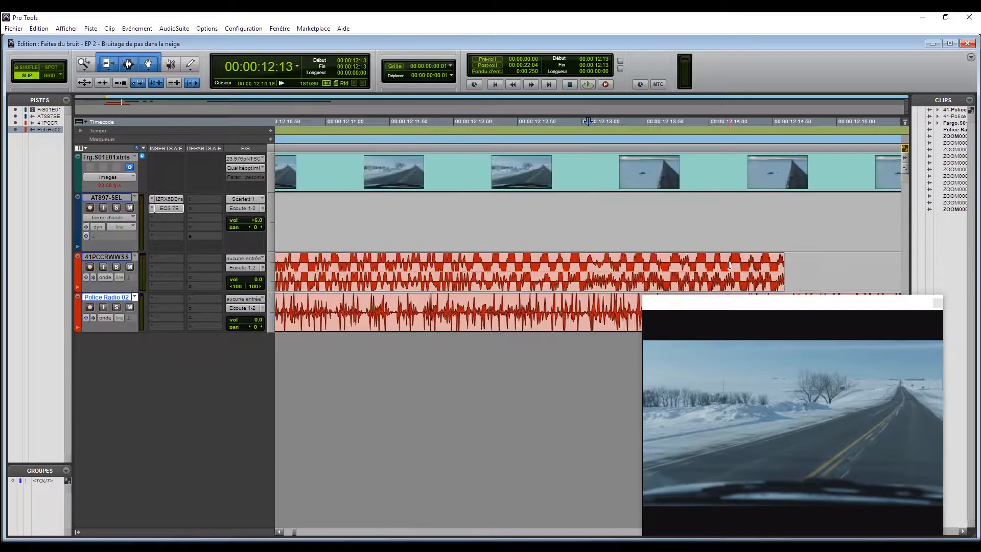
click(732, 265)
key(n)
scroll(734, 267, down, 3)
drag(794, 276, 722, 276)
key(n)
click(743, 284)
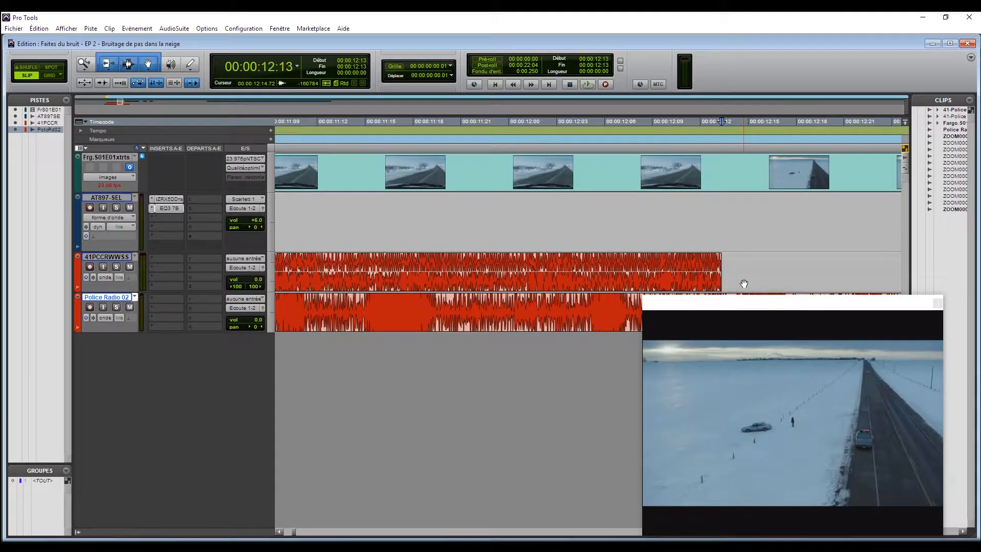
- Create a marker named EXT ROUTE at the shot change at 00:00:12:13
key(KP_Enter)
text(EXT ROUTE)
key(Return)
- Trim the Police Radio 02 clip to the range between the INT VOITURE and EXT ROUTE markers
key(space)
key(r)
key(r)
key(r)
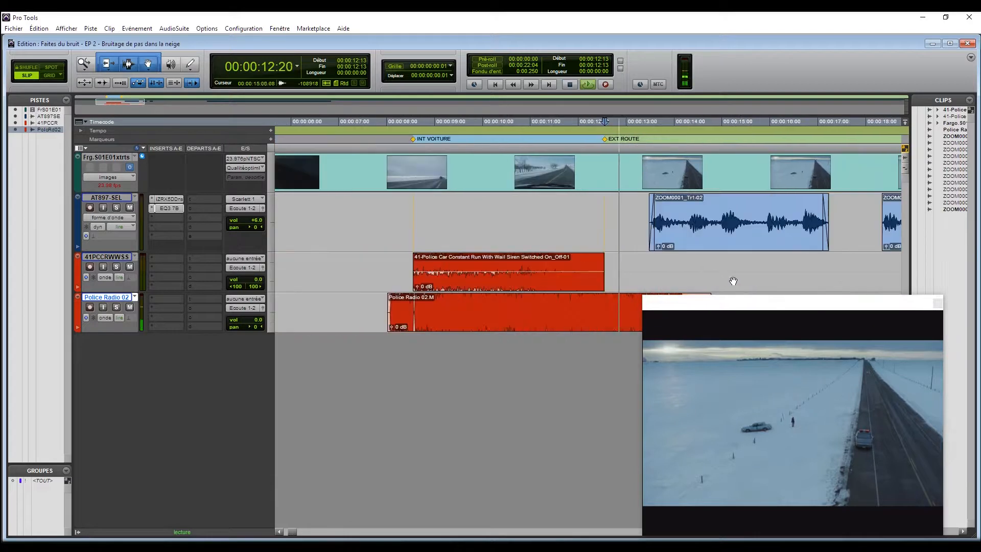
key(r)
click(507, 308)
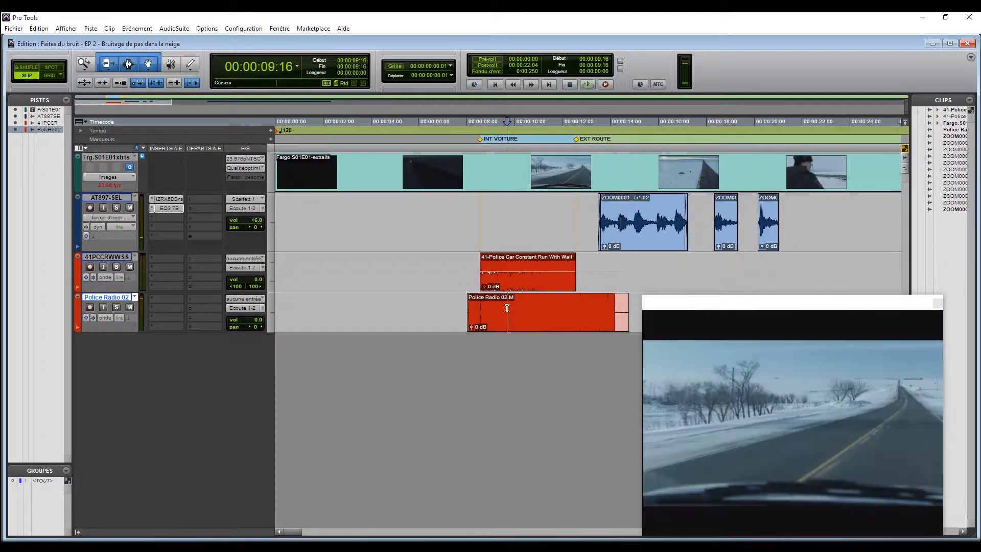
click(481, 141)
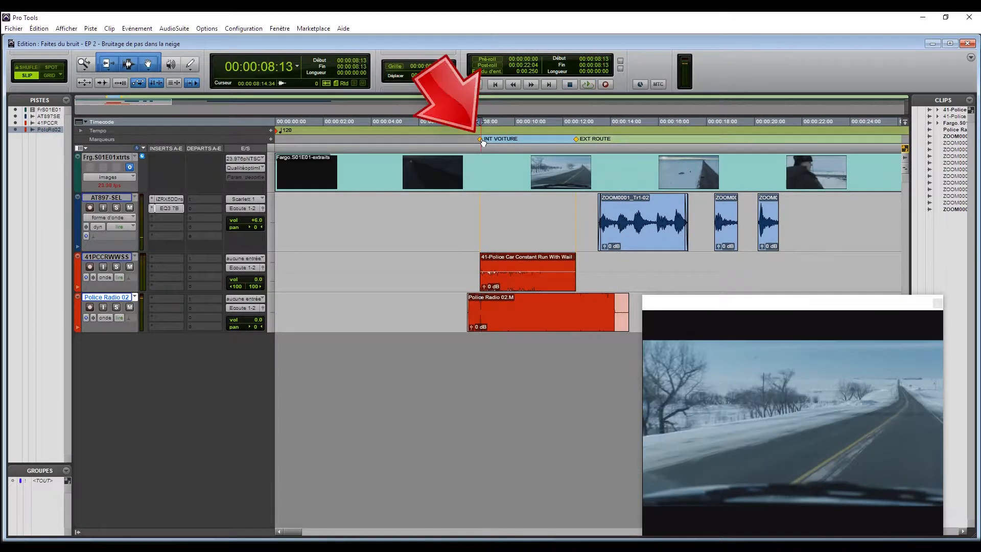
shift+click(578, 140)
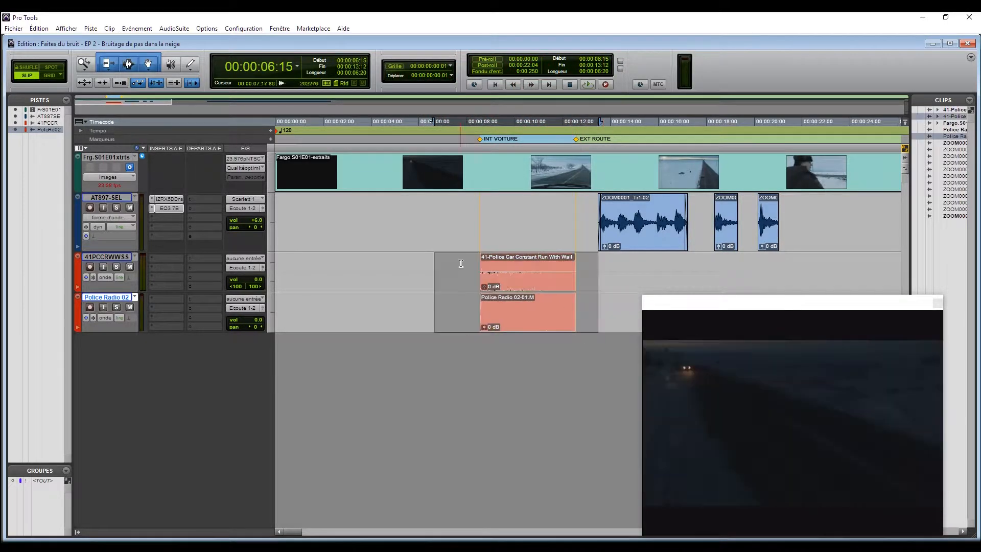
- Play the siren and radio clips together over the car-interior shot and lower the Police Radio clip's gain to -6.6 dB
click(466, 263)
key(space)
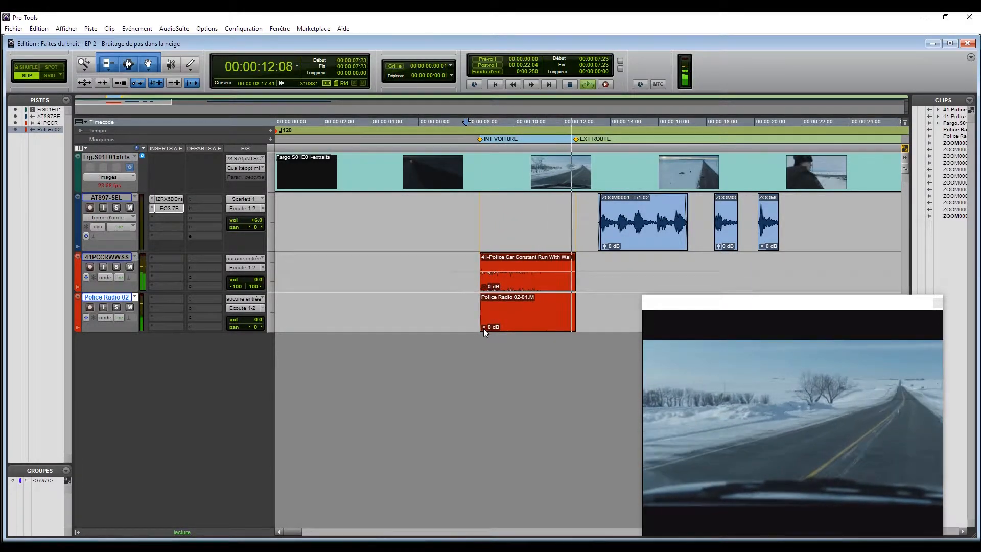
key(space)
drag(483, 328, 483, 331)
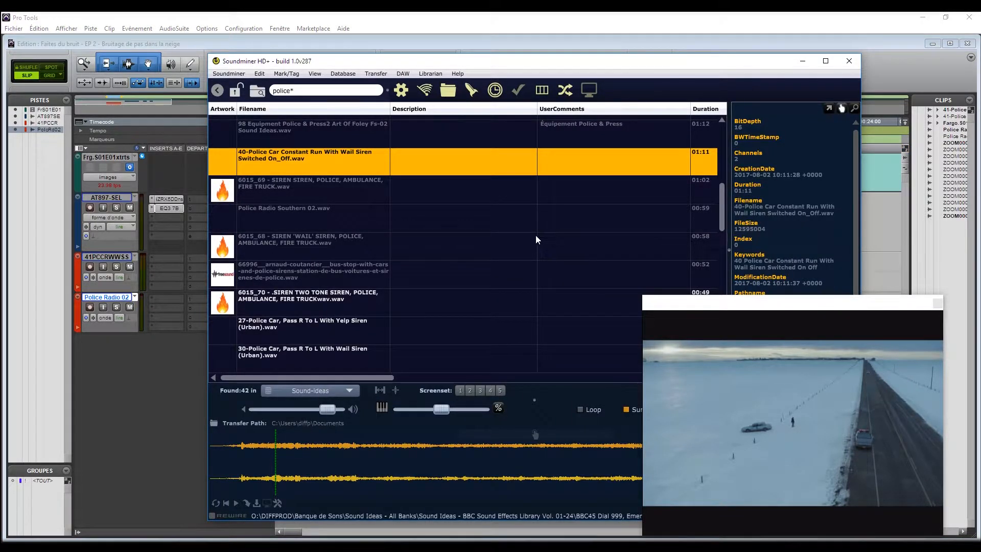
- Import 6015_69 - SIREN SIREN, POLICE, AMBULANCE, FIRE TRUCK onto a new track and listen with the police car siren track muted
click(321, 186)
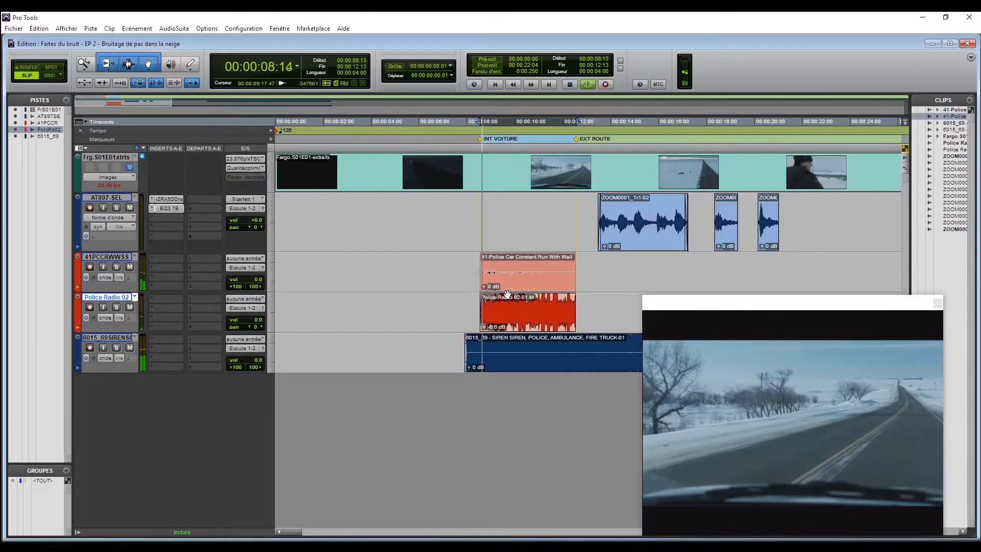
click(128, 267)
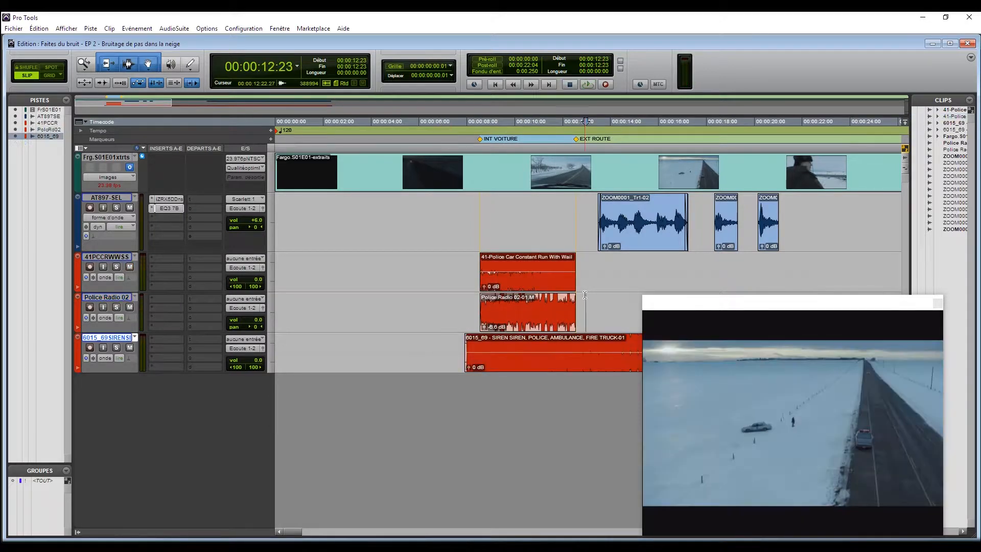
- Shift the 6015_69 siren clip forward so it starts just before the INT VOITURE marker
click(537, 371)
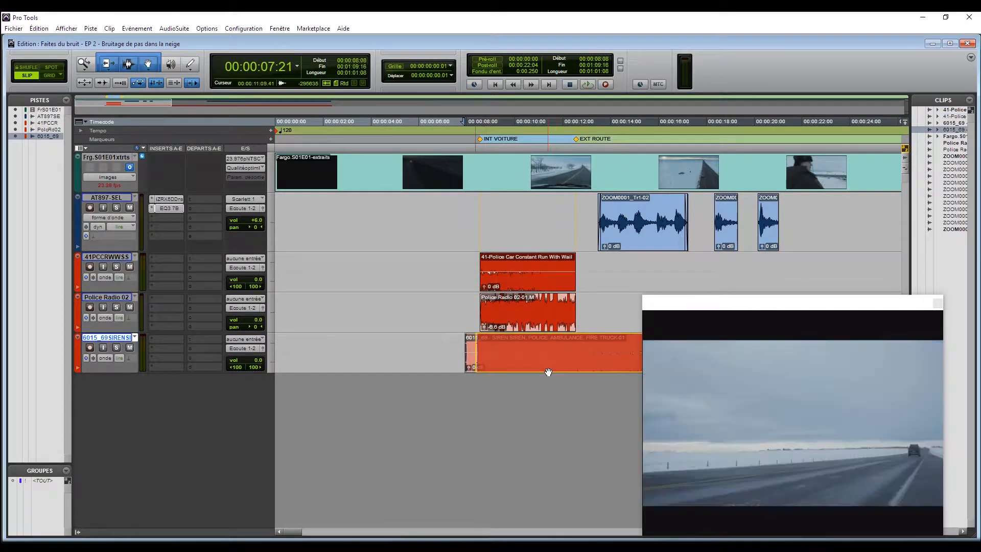
click(458, 347)
key(ctrl+bracketleft)
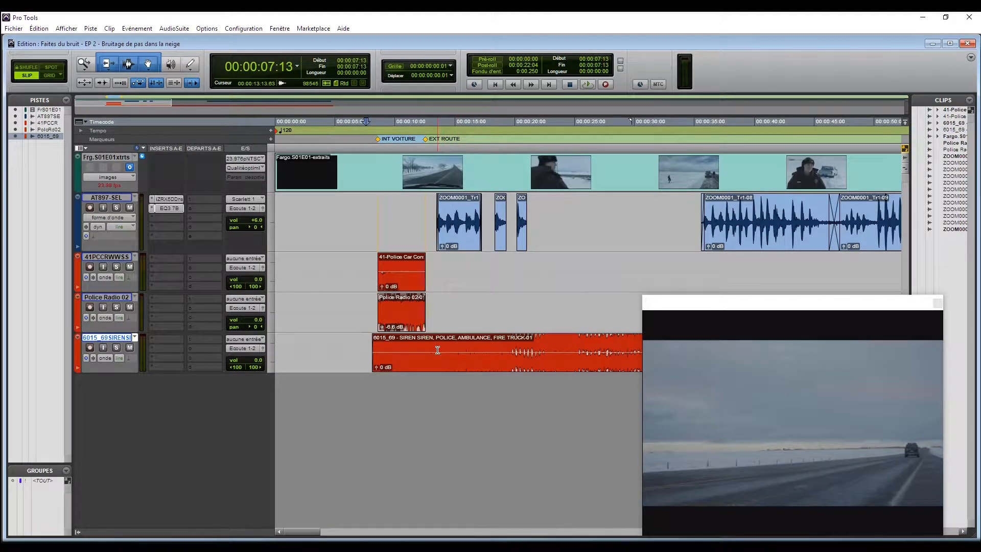
- Trim the start of the 6015_69 siren clip to the INT VOITURE marker and play the car-interior shot with all effects
click(500, 352)
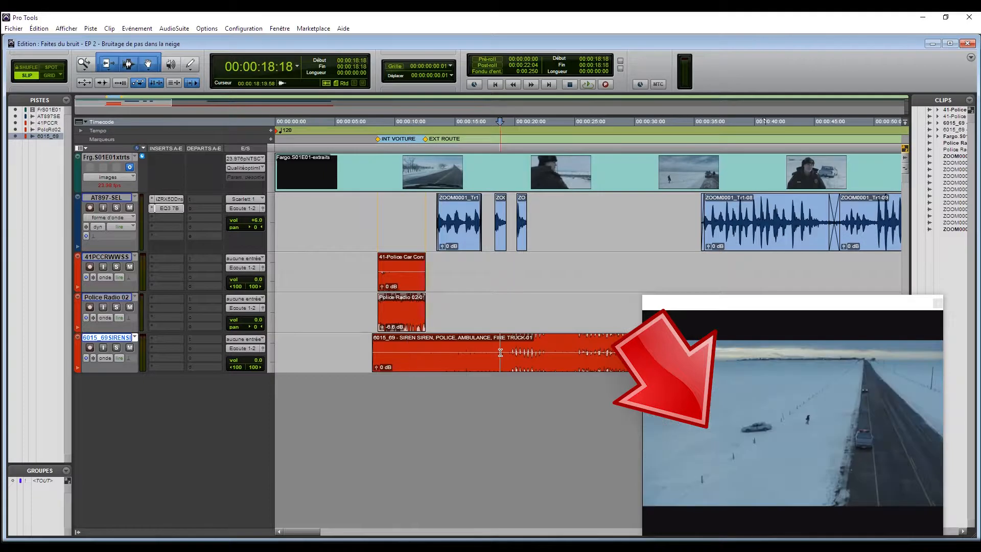
click(364, 346)
click(396, 169)
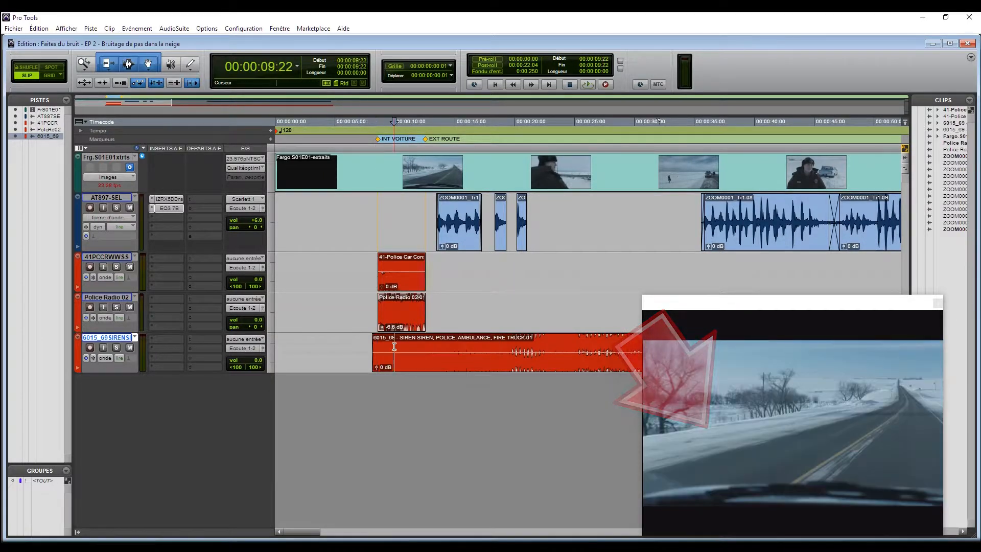
click(381, 141)
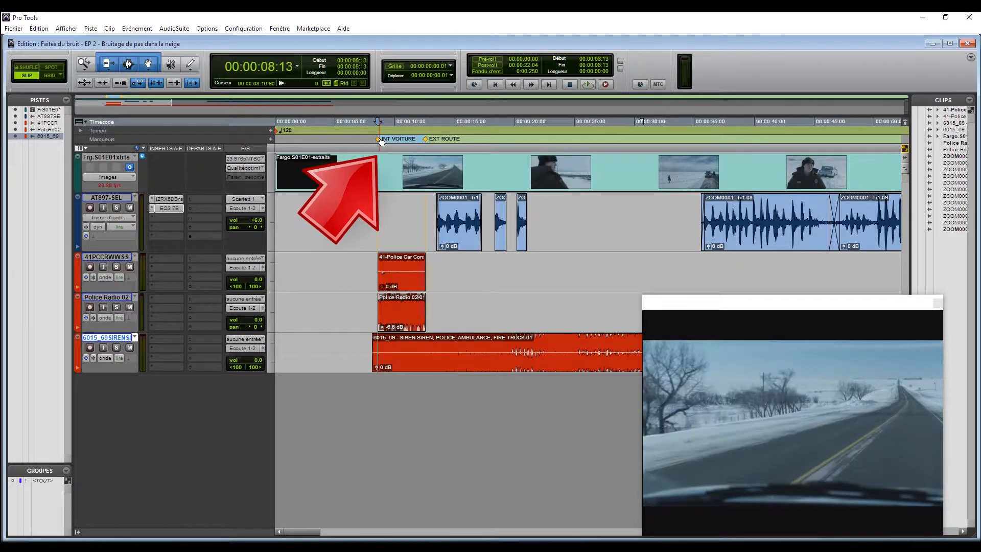
click(369, 346)
click(369, 345)
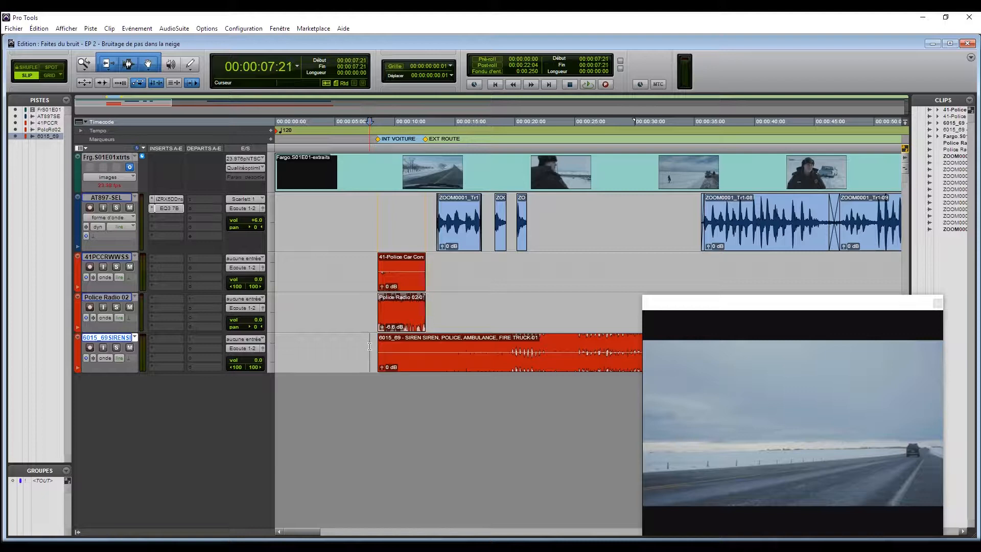
key(space)
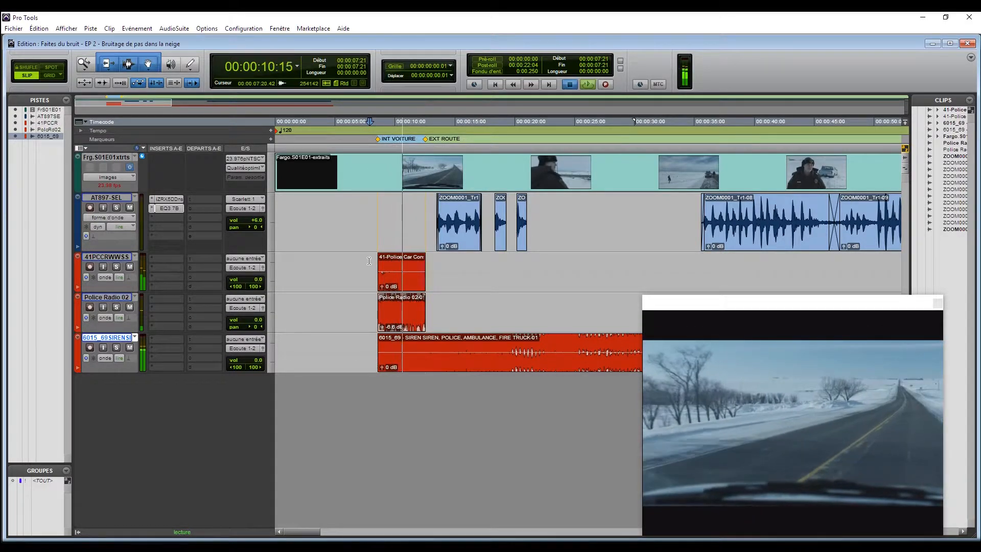
key(space)
- Apply 35 ms batch fades to the siren and radio clips across the car-interior shot and play the passage
drag(369, 346, 438, 352)
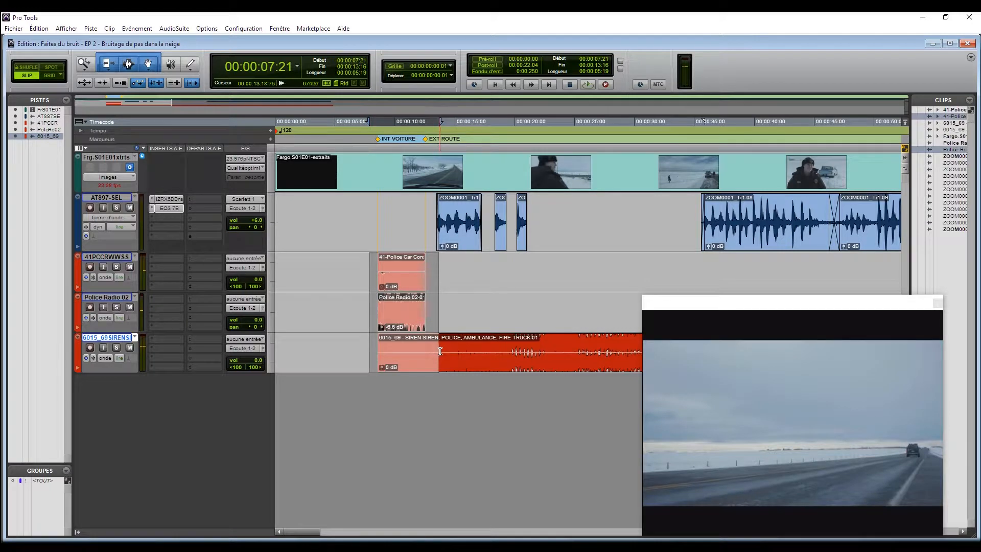
key(ctrl+f)
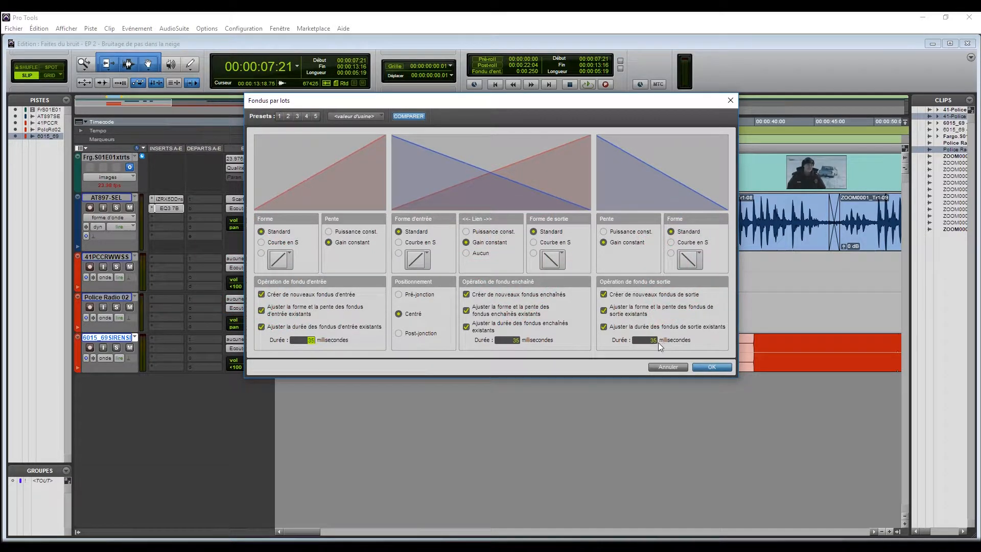
key(Return)
click(373, 336)
key(space)
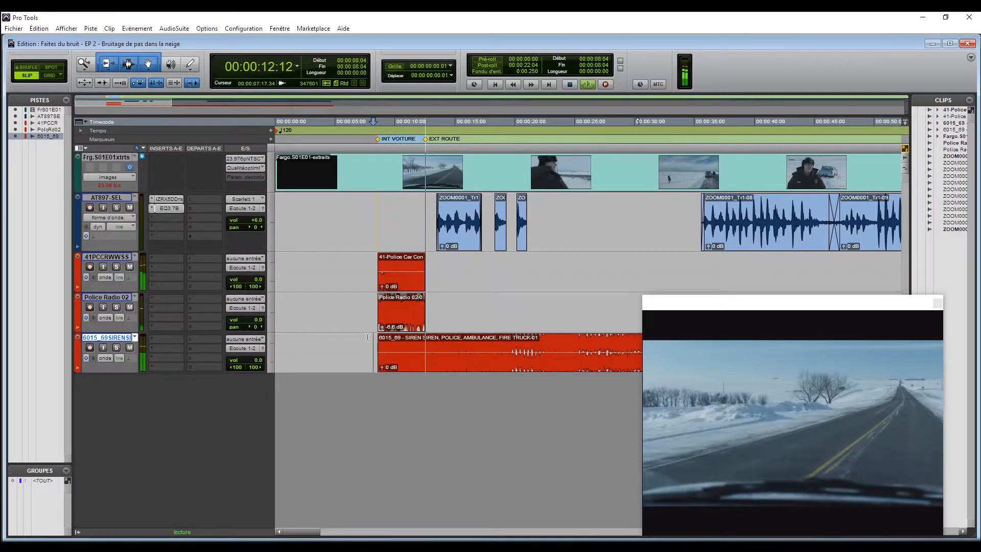
key(space)
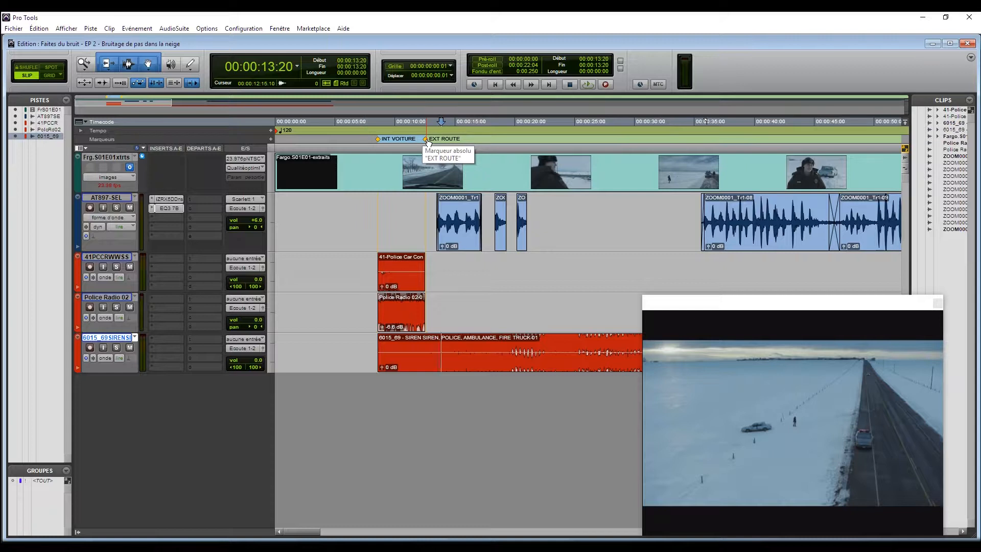
- Split the 6015_69 siren clip at the EXT ROUTE marker
click(401, 349)
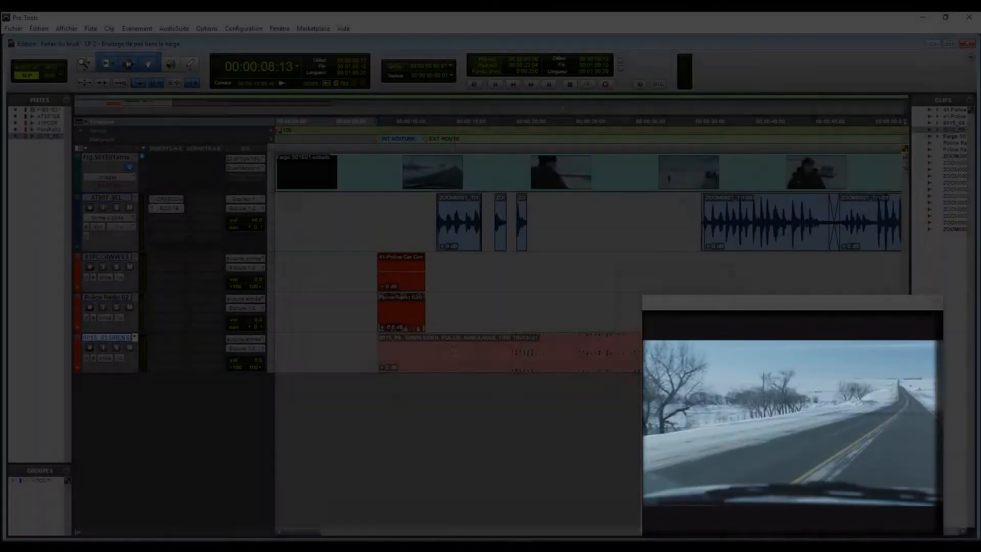
click(427, 139)
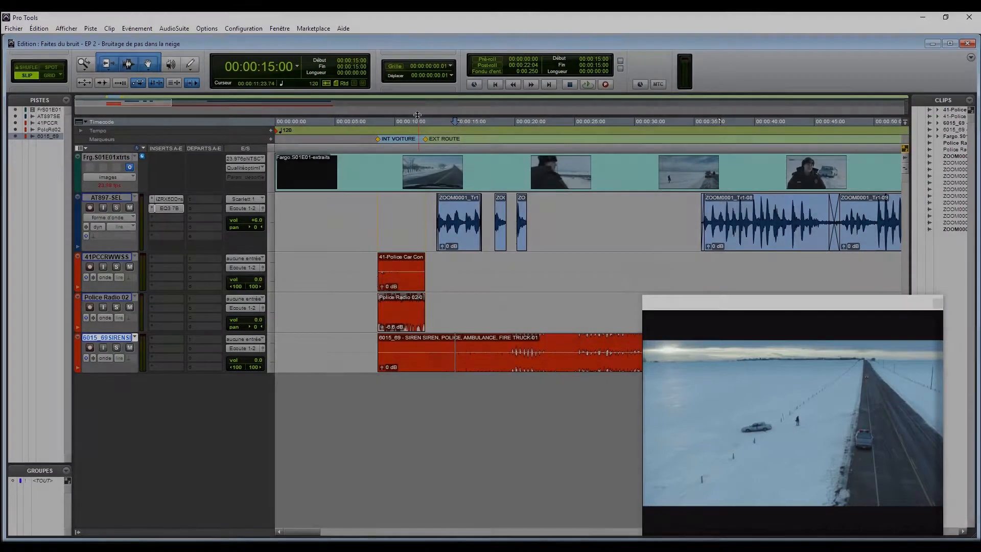
click(427, 141)
key(t)
key(t)
key(t)
key(r)
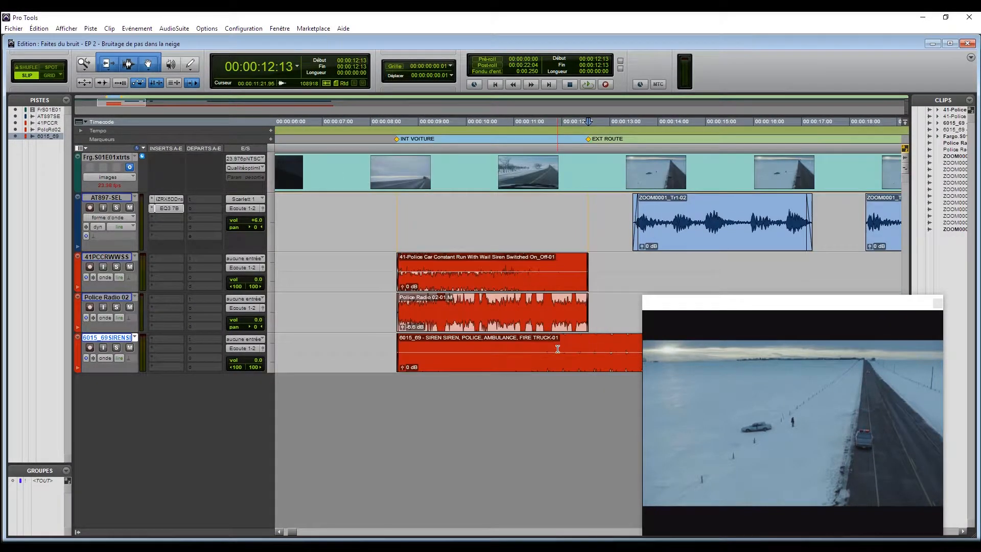
key(b)
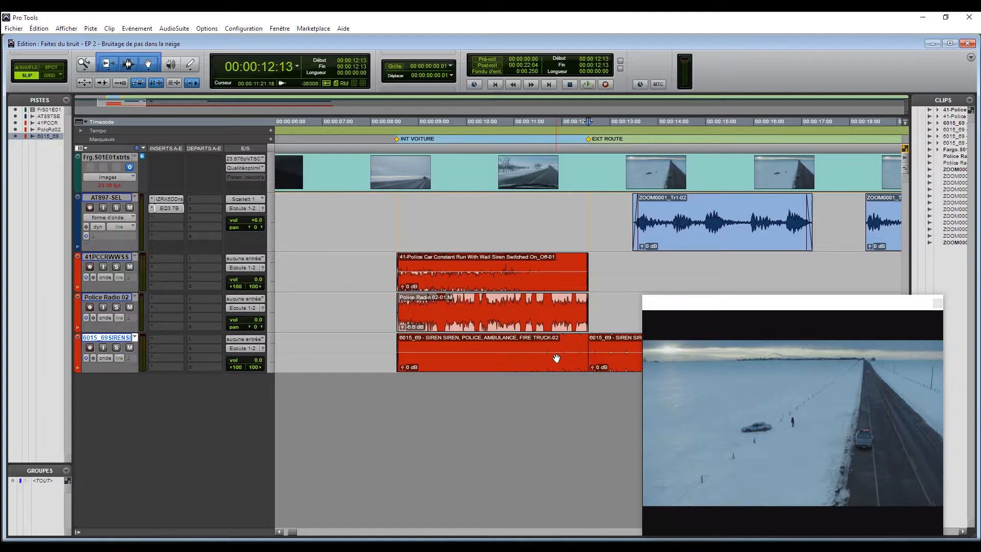
click(559, 373)
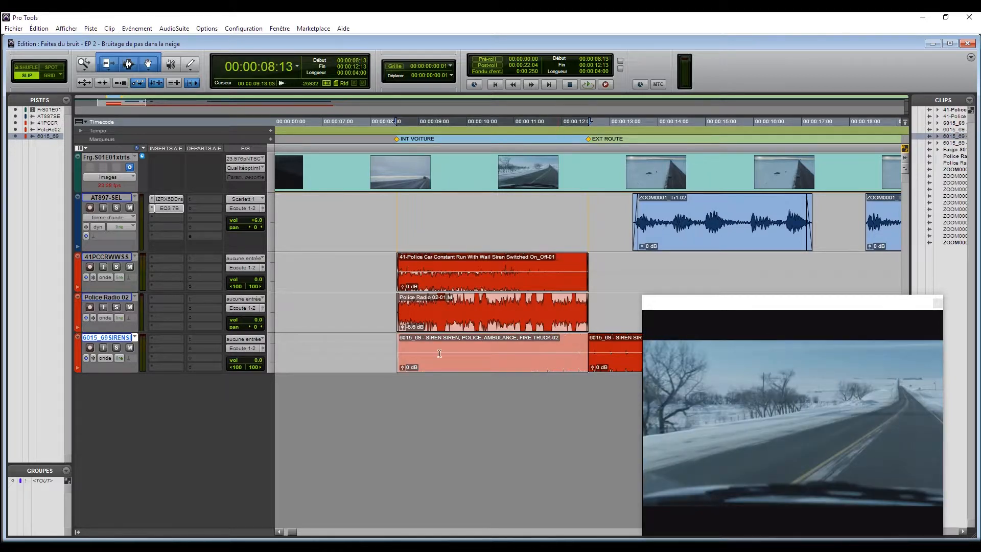
click(371, 347)
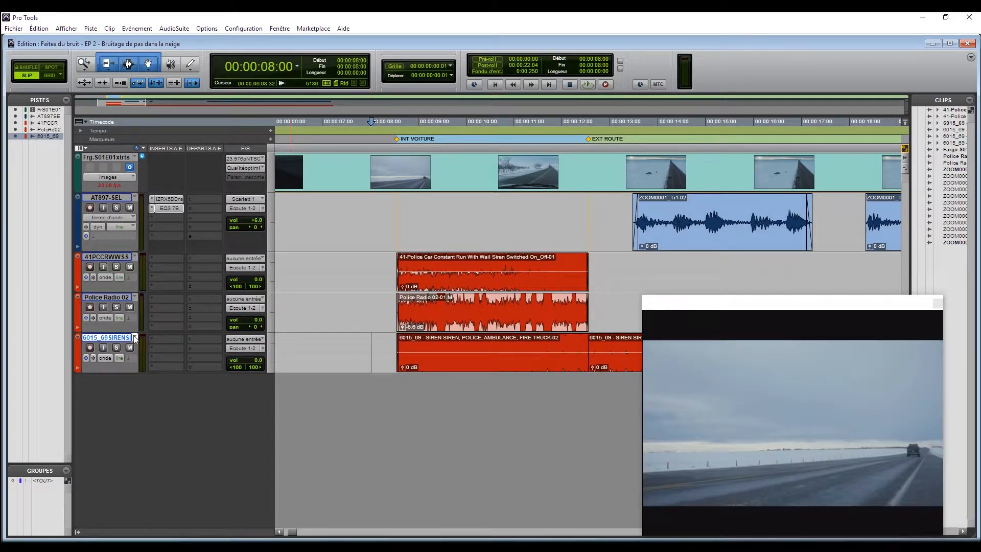
click(119, 358)
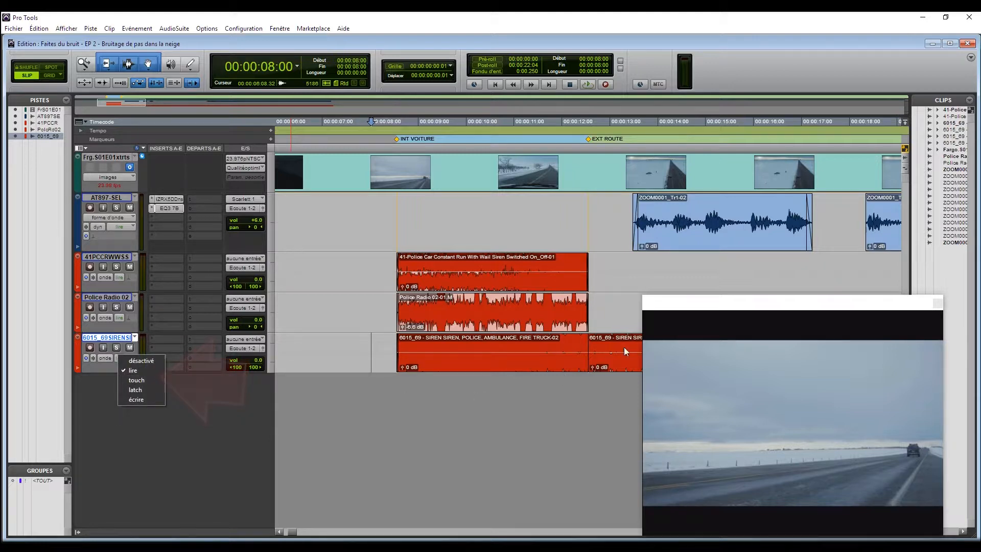
click(387, 336)
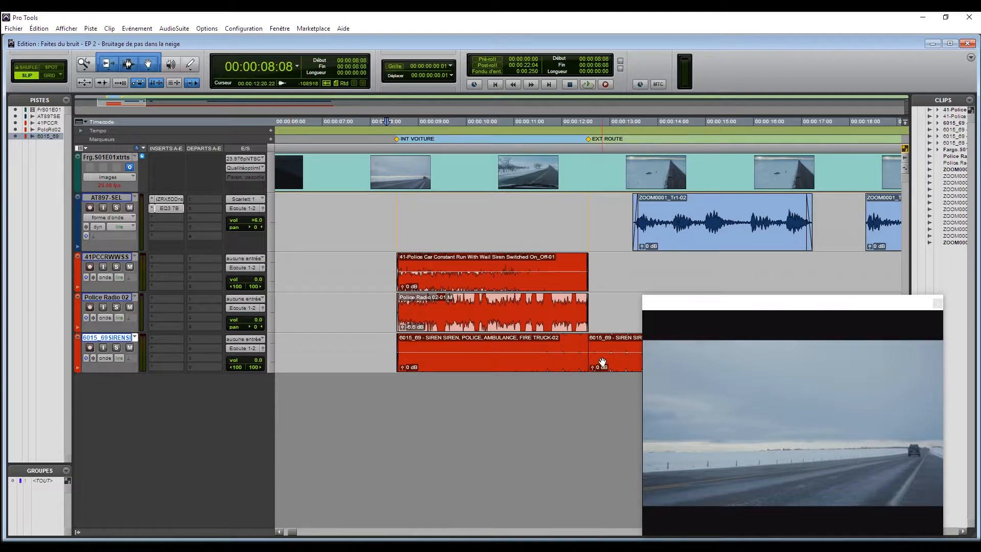
- Load the AudioSuite EQ3 7-Band for the car-interior part of the 6015_69 siren and preview the sound
click(548, 361)
click(174, 28)
mouse_move(191, 42)
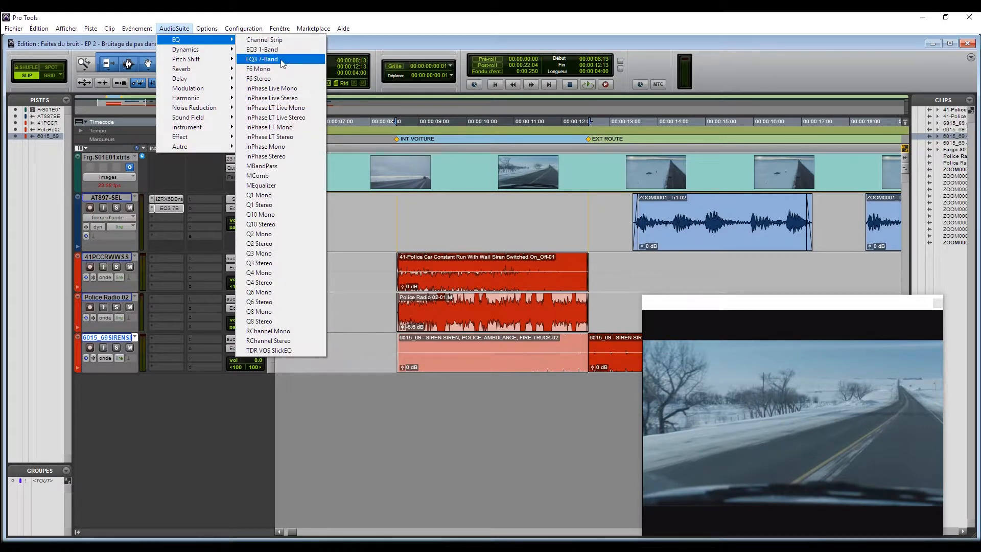
click(281, 59)
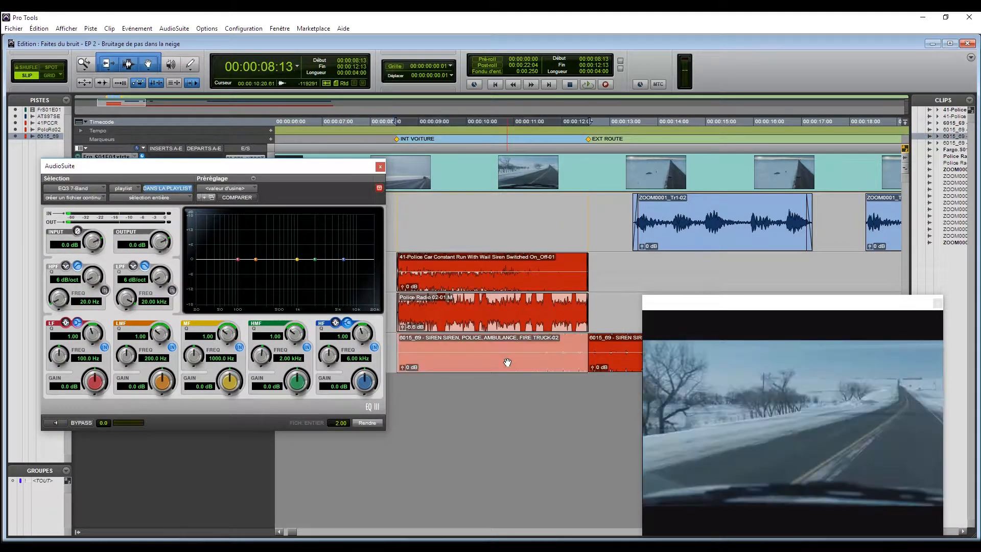
click(62, 423)
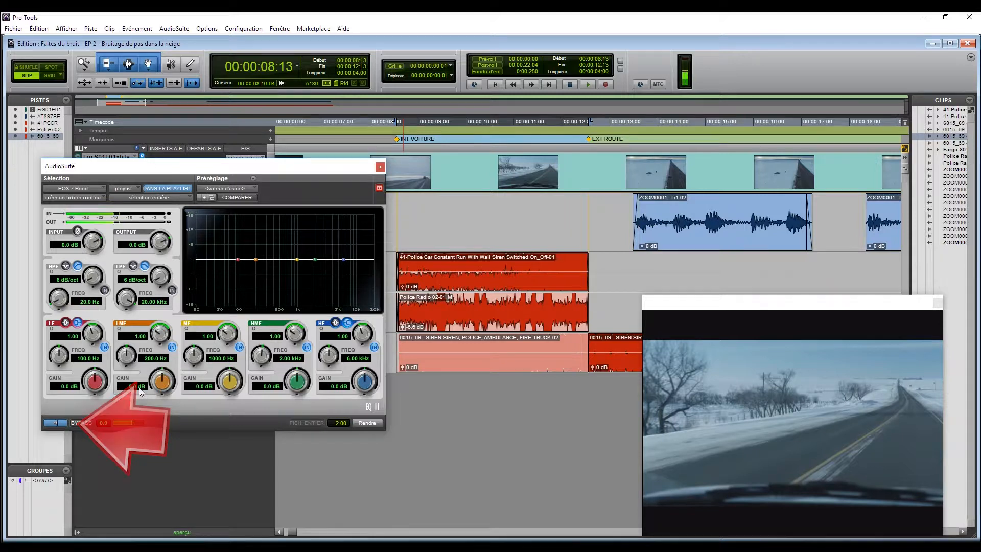
click(56, 422)
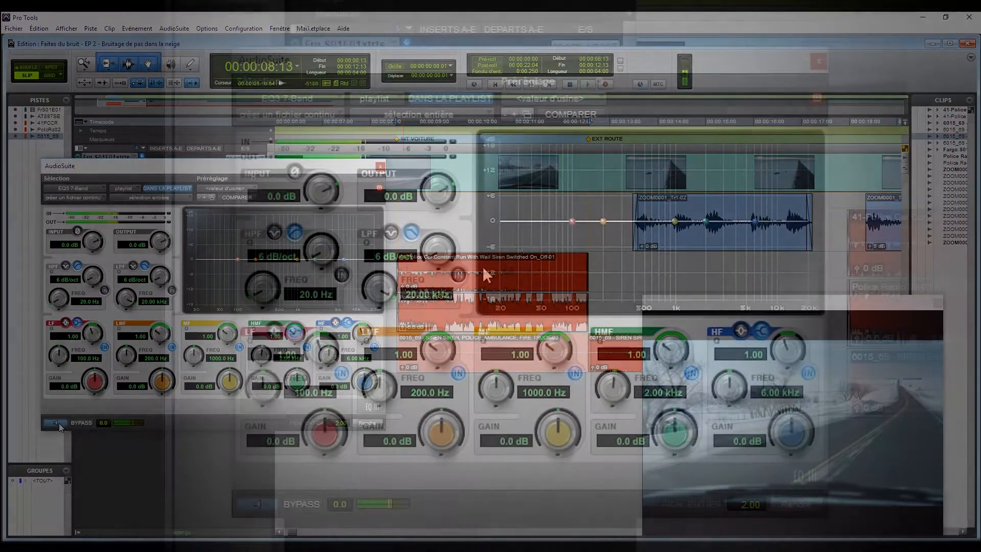
- Muffle the car-interior siren with EQ cuts of LF -12.0, LMF -6.8, MF -9.7, HMF -10.1 and HF -12.0 dB, and render it
mouse_move(571, 222)
mouse_down()
mouse_move(600, 299)
mouse_move(646, 299)
mouse_move(633, 296)
mouse_up()
mouse_move(705, 223)
mouse_down()
mouse_move(722, 266)
mouse_move(712, 280)
mouse_move(709, 266)
mouse_up()
drag(675, 223, 675, 263)
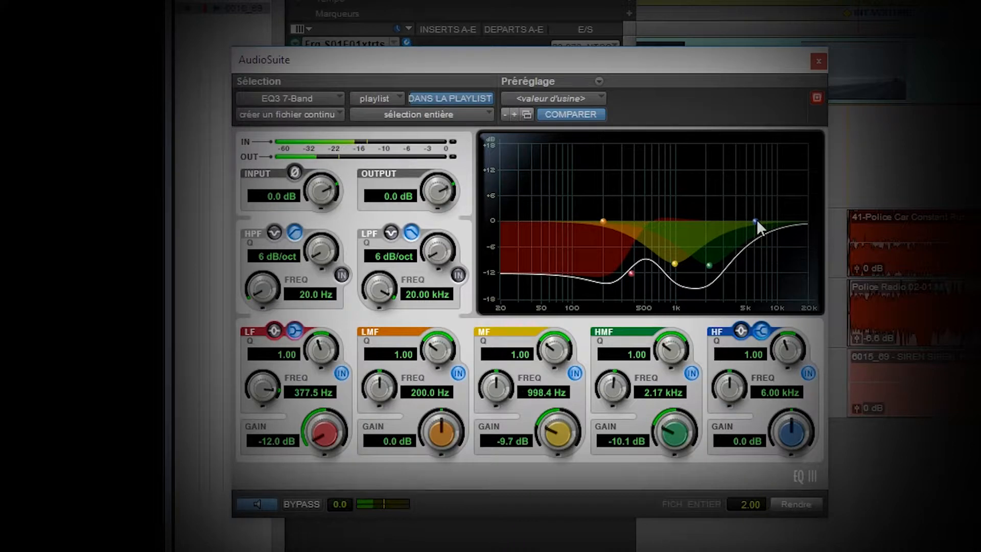
drag(761, 263, 780, 180)
drag(804, 261, 740, 284)
drag(602, 221, 647, 252)
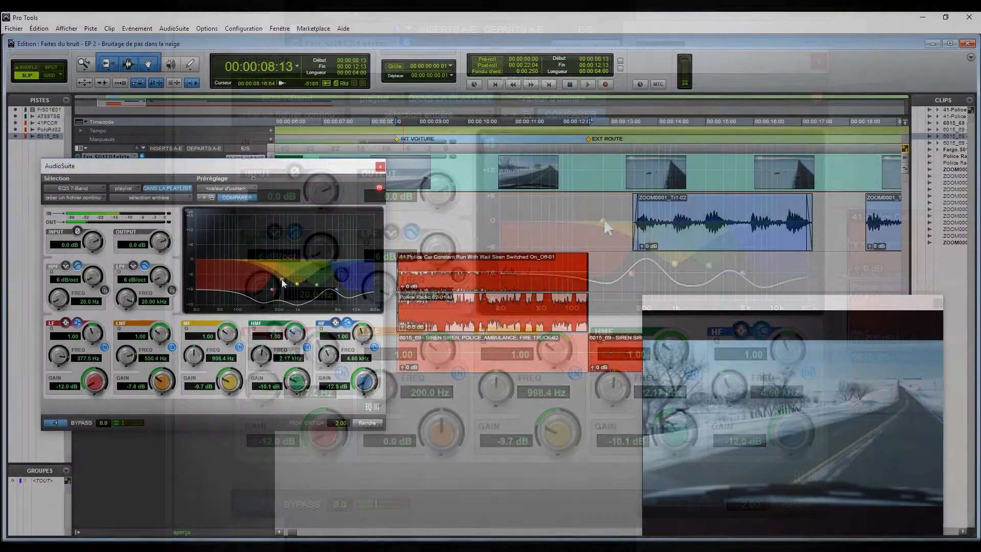
drag(281, 279, 280, 277)
- Crossfade the two 6015_69 siren clips at the EXT ROUTE marker with equal gain, play the transition and close the EQ window
click(581, 349)
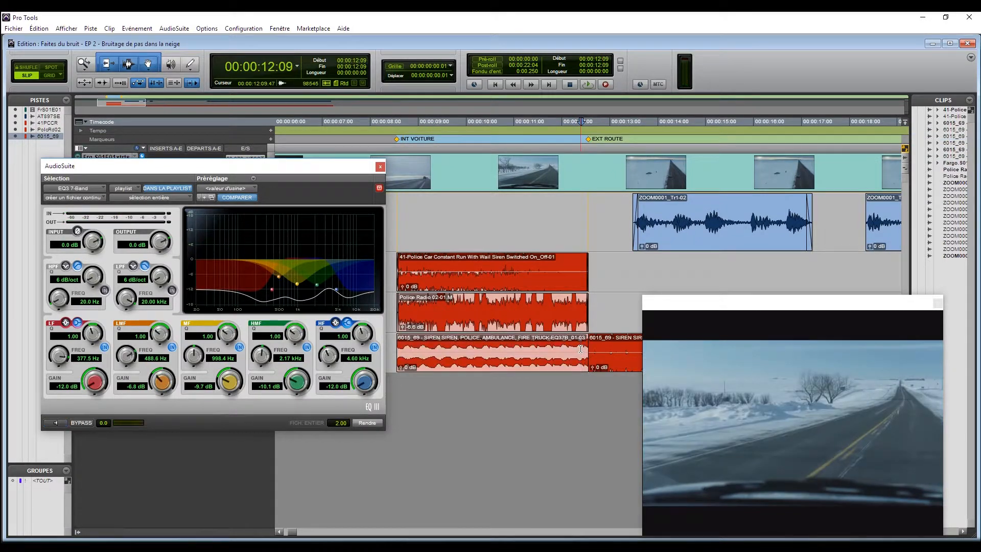
scroll(580, 349, up, 3)
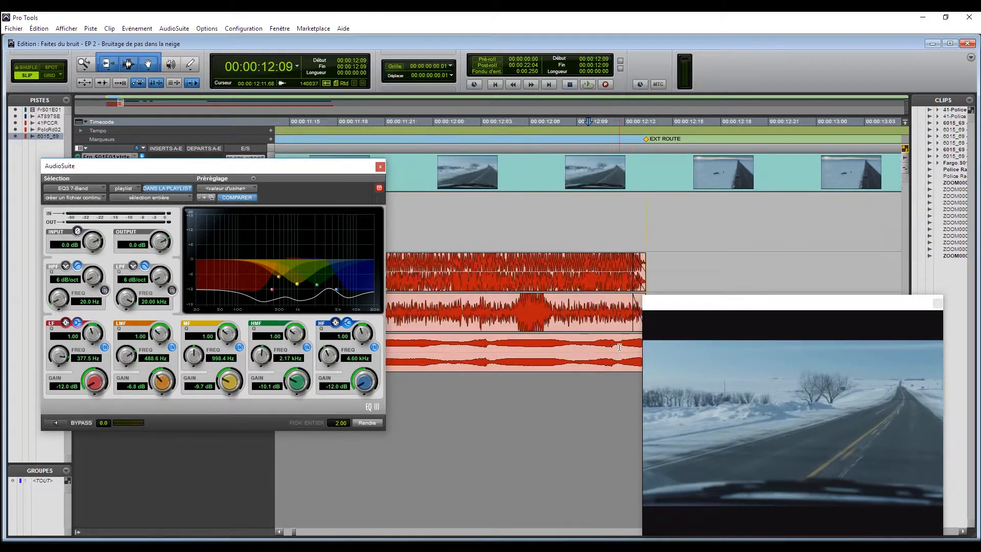
click(529, 348)
key(space)
key(space)
click(603, 340)
key(ctrl+f)
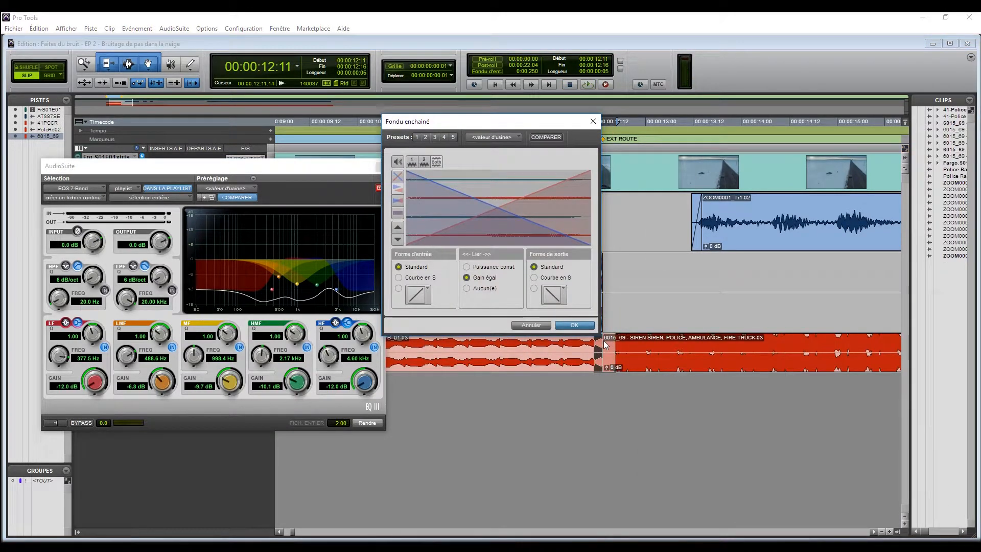
key(Return)
key(space)
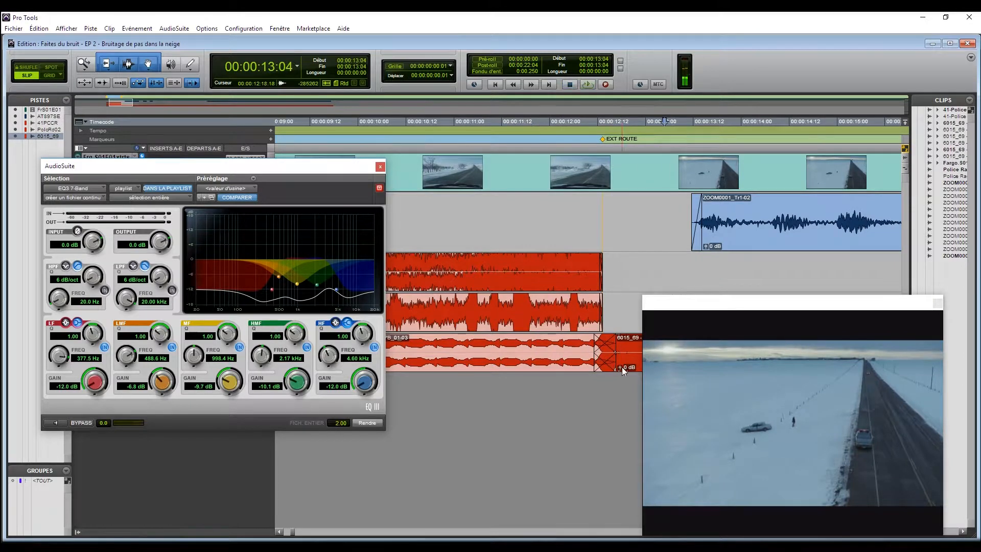
click(380, 166)
- Show the volume automation lane of the 6015_69 siren track, make the track taller and set its automation mode to touch
key(ctrl+bracketleft)
key(ctrl+bracketleft)
key(space)
click(323, 346)
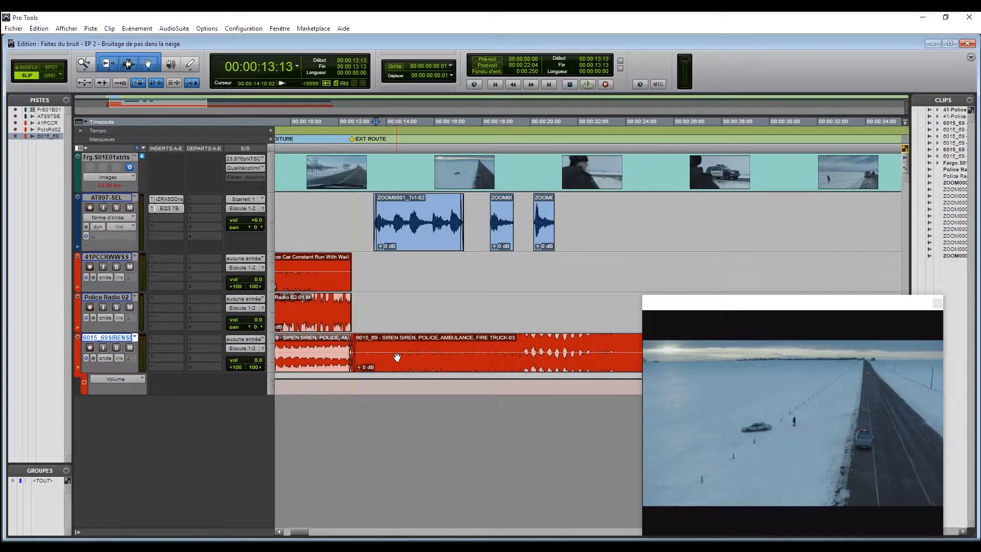
drag(121, 372, 121, 410)
click(128, 367)
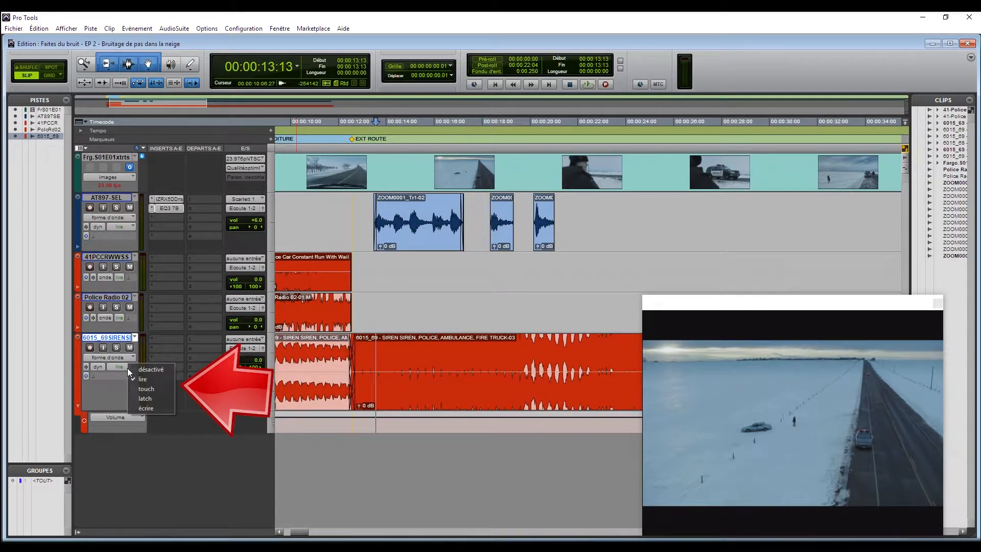
click(152, 390)
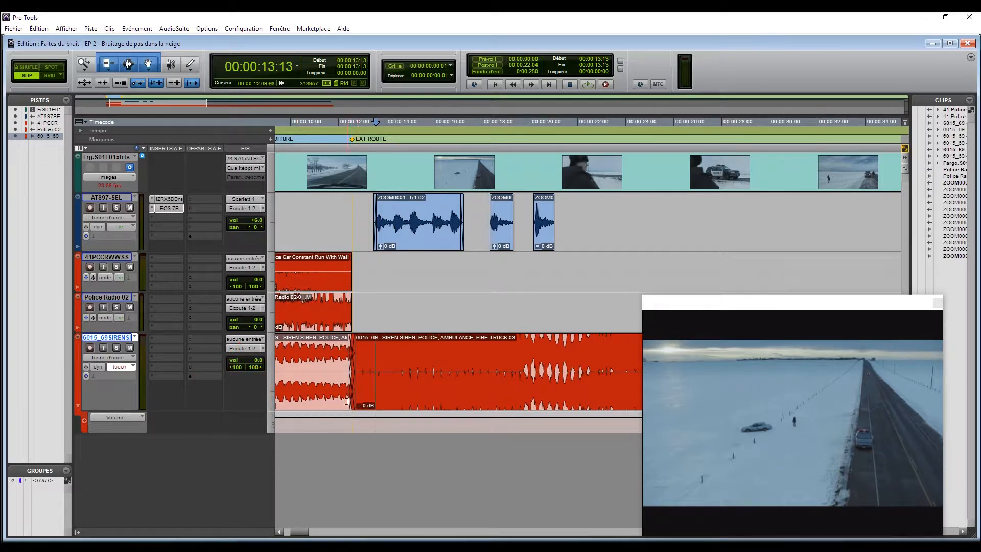
- Draw a volume drop at the EXT ROUTE marker in the siren track's automation lane
click(191, 68)
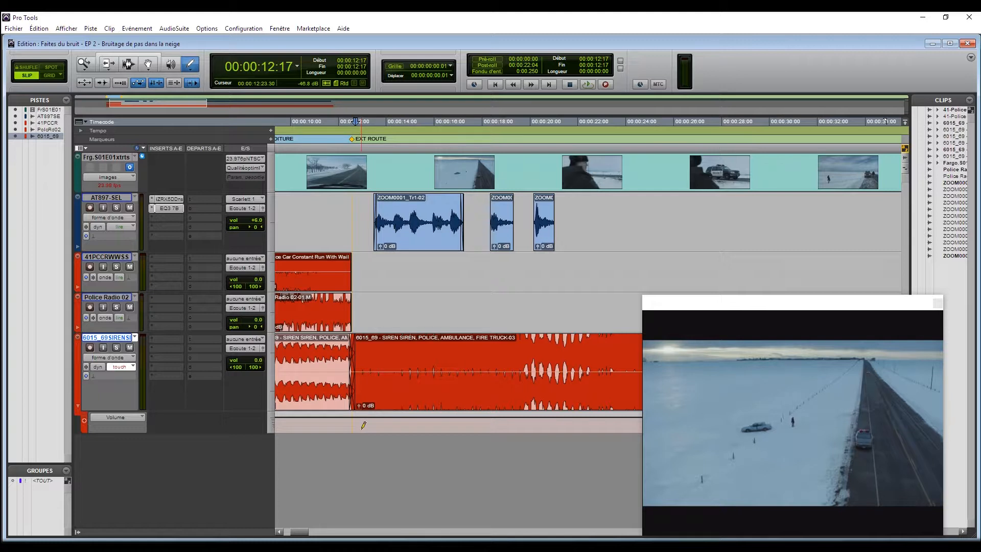
key(t)
key(t)
key(t)
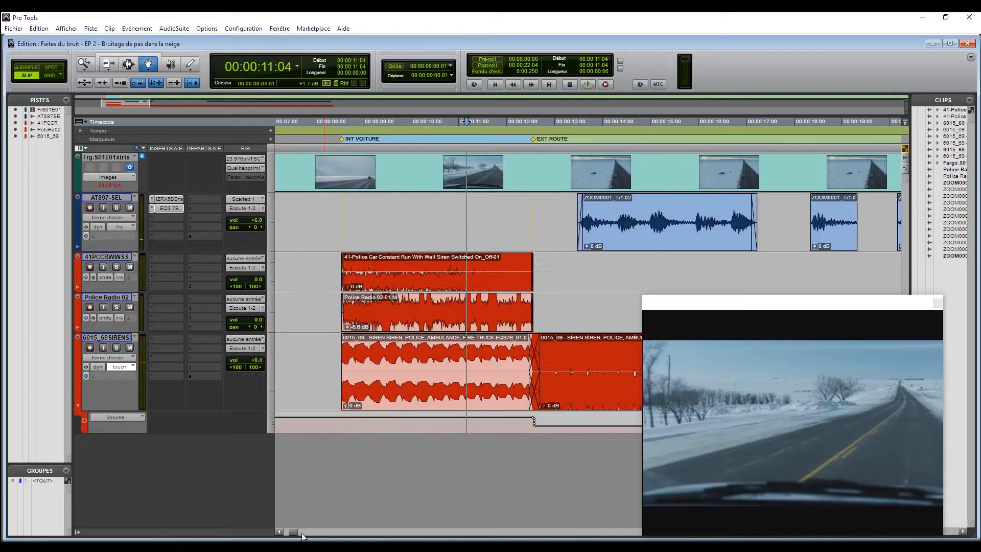
- Record siren volume automation during playback, raising the level after the EXT ROUTE marker and dropping it at about 27 s
scroll(296, 537, right, 3)
key(ctrl+bracketleft)
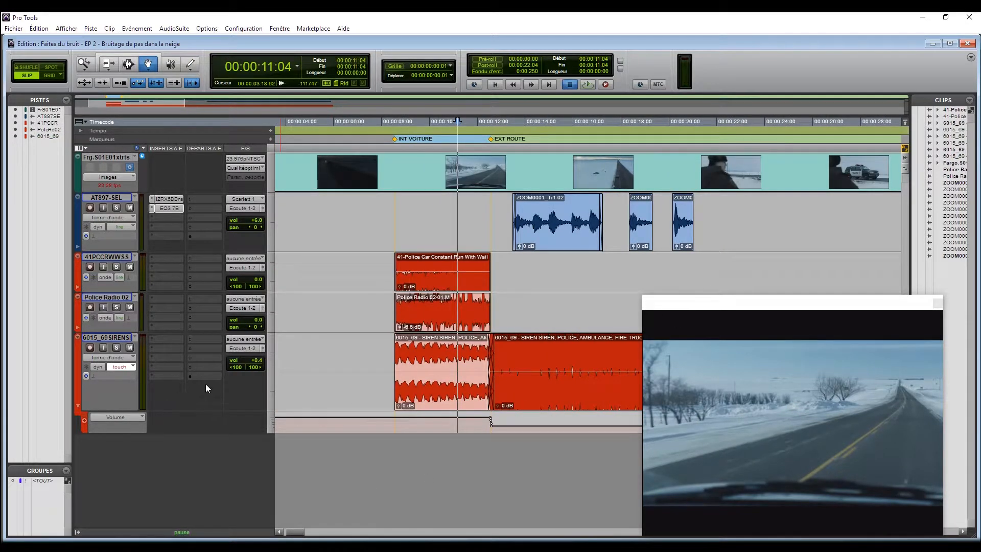
key(space)
drag(257, 362, 271, 339)
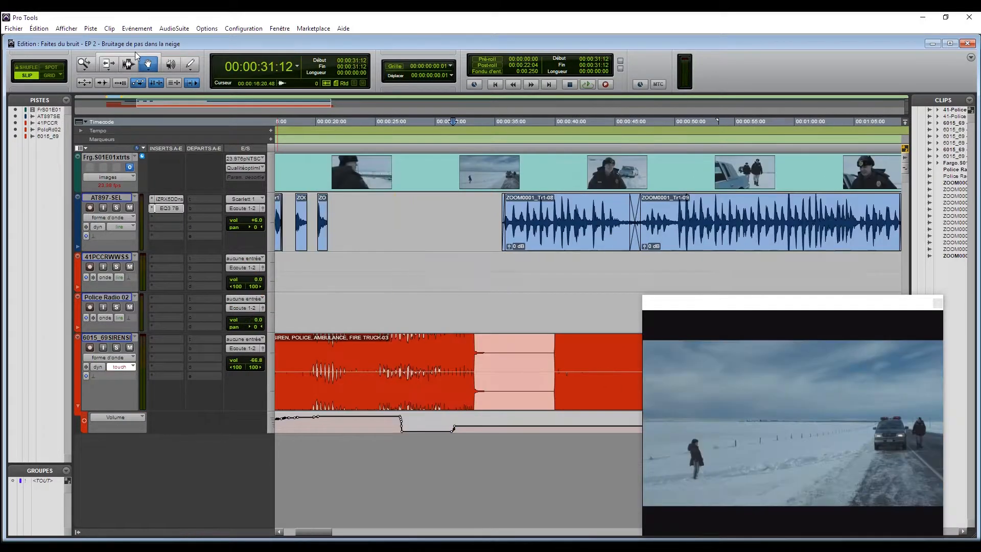
- Delete the remainder of the 6015_69 siren clip from 00:00:28:09 onward
click(136, 56)
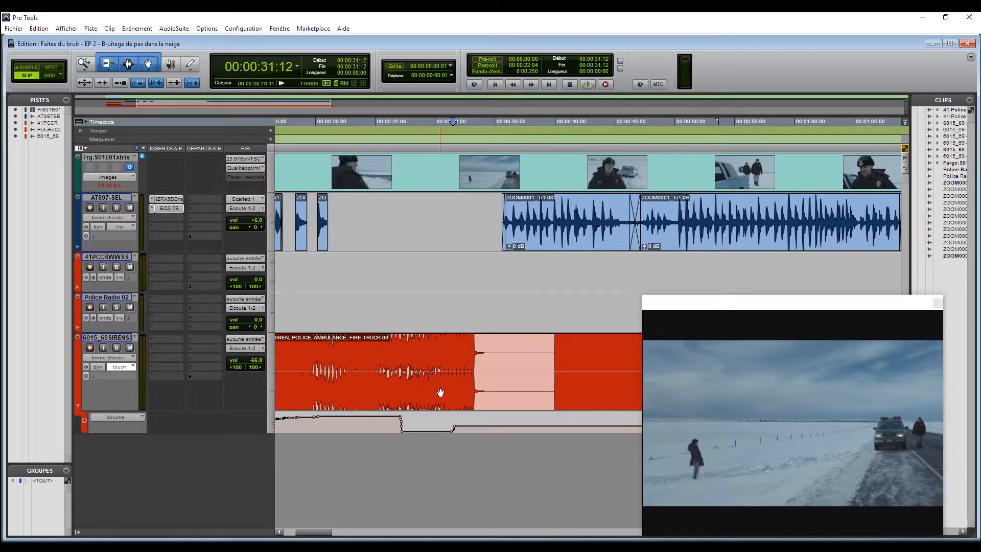
drag(416, 363, 530, 407)
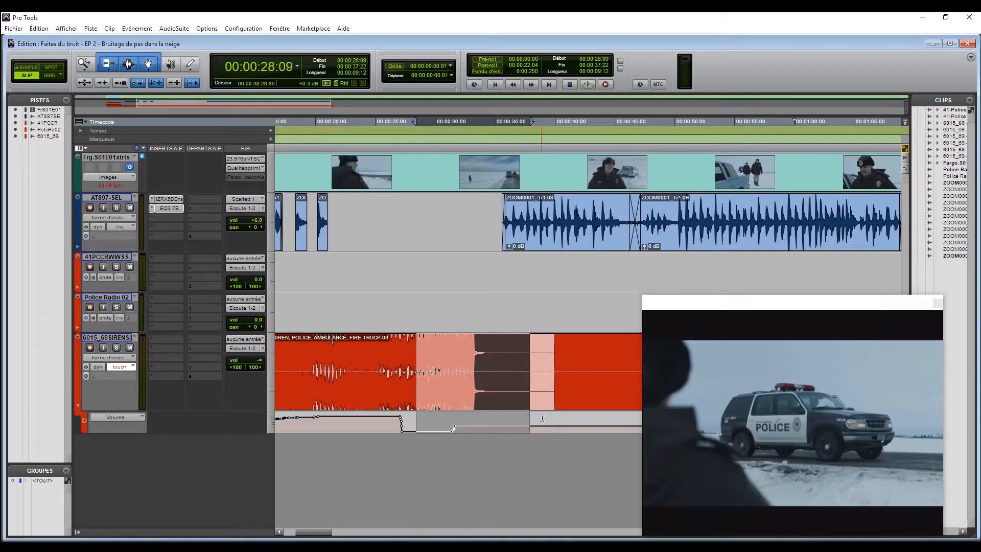
key(Delete)
click(572, 406)
key(Delete)
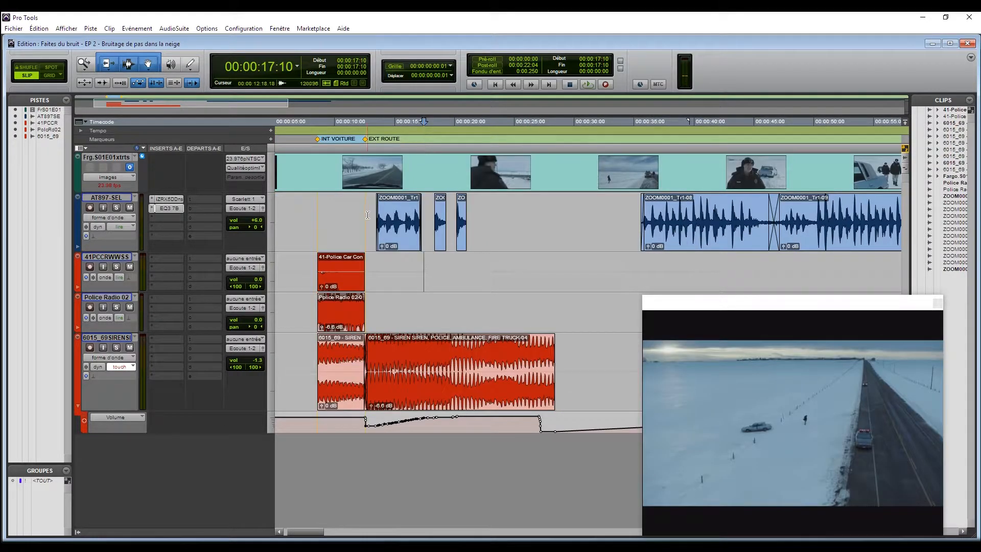
- Lower the clip gain of the three footstep clips between the EXT ROUTE marker and 00:00:21:13 to -4.5 dB
drag(367, 215, 472, 211)
scroll(476, 213, up, 2)
scroll(475, 213, down, 5)
scroll(475, 213, up, 4)
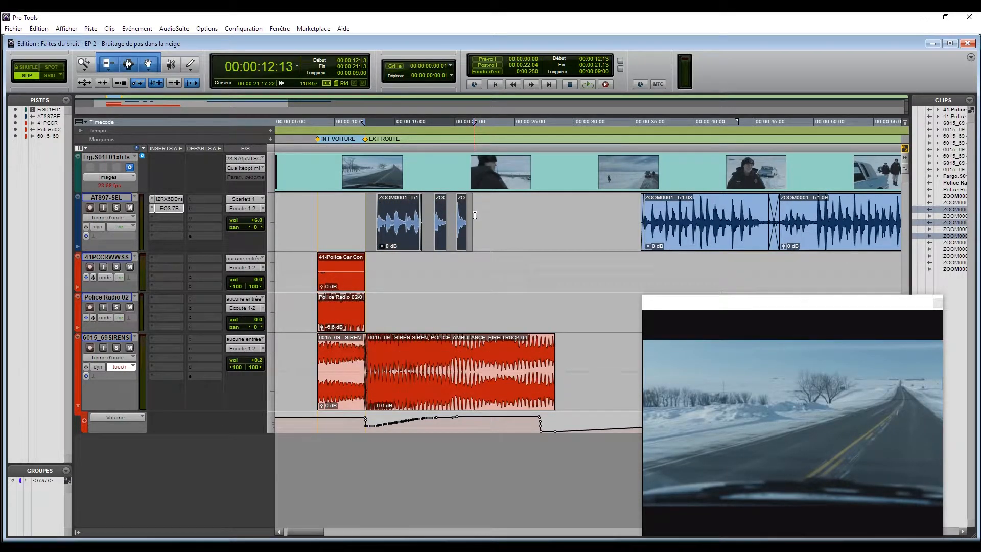
key(super+shift+Down)
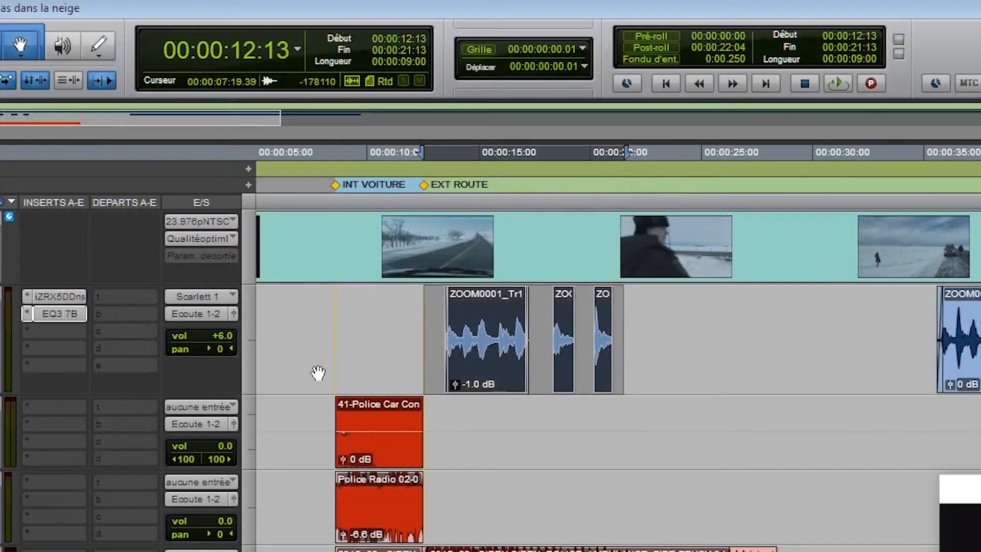
key(super+shift+Down)
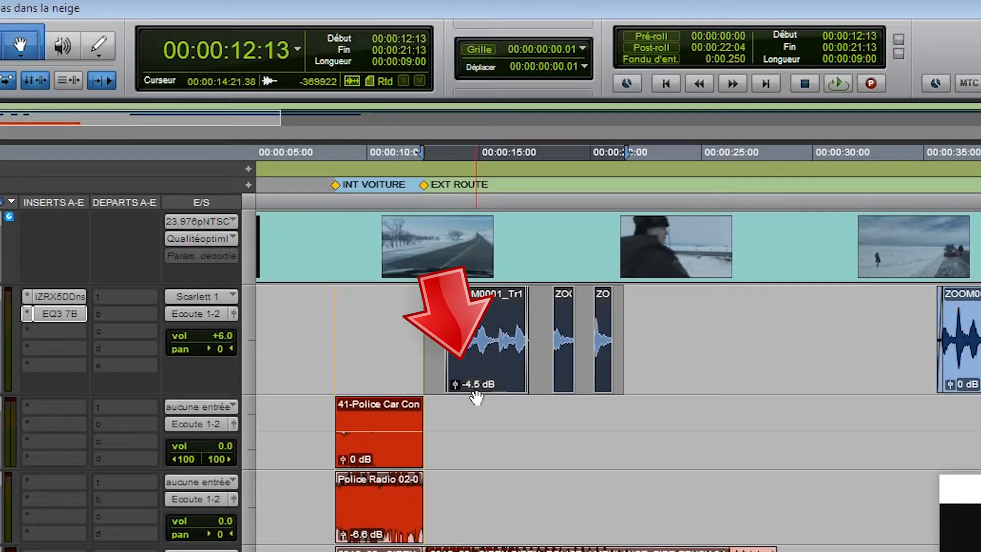
- Lower the clip gain of the three selected footstep clips after the EXT ROUTE marker to -12.0 dB and play the passage
key(super+shift+Down)
key(super+shift+Down)
key(super+shift+Down)
key(super+shift+Down)
key(super+shift+Down)
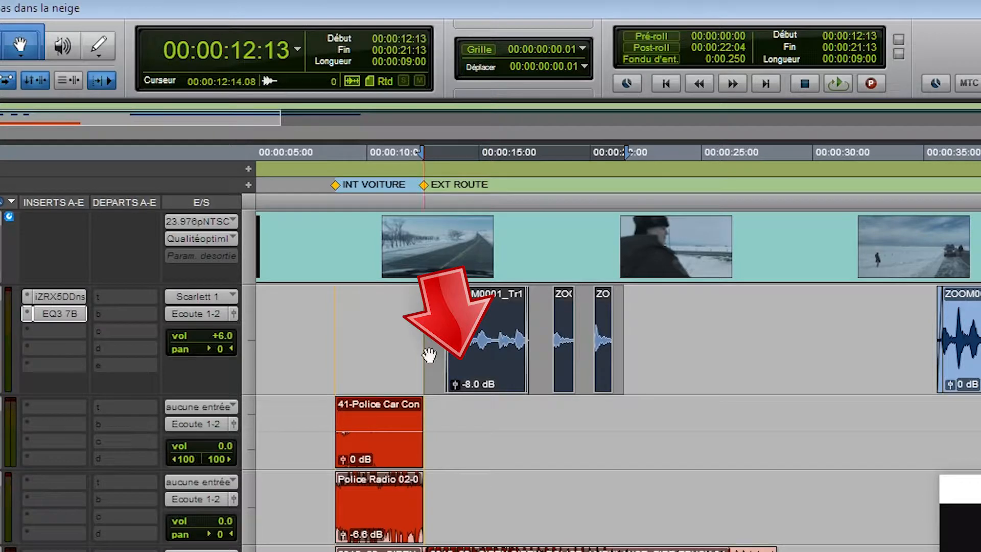
key(super+shift+Down)
key(super+shift+Down)
key(super+shift+Down)
key(super+shift+Down)
key(super+shift+Down)
key(super+shift+Down)
key(space)
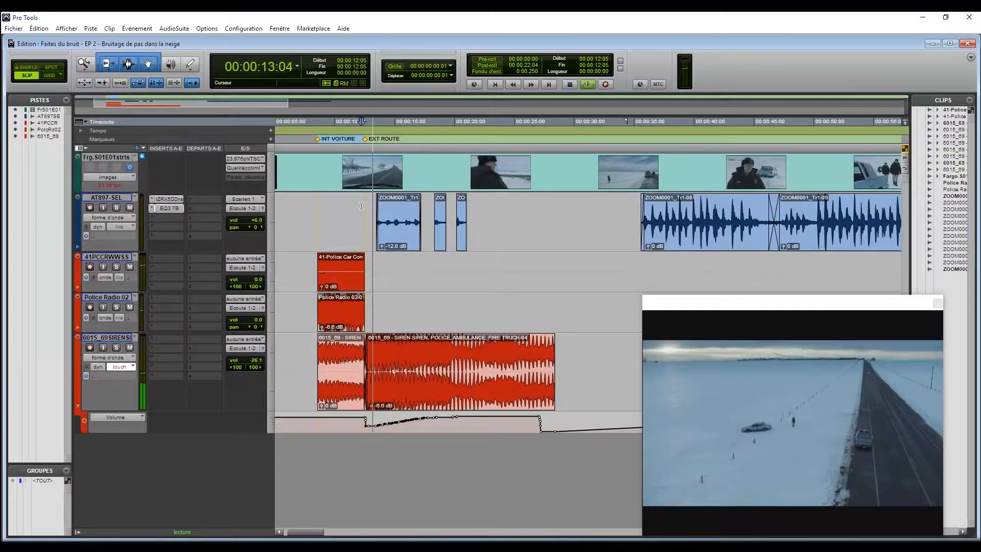
- Reselect the three footstep clips and fine-tune their clip gain to -12.5 dB
drag(366, 207, 482, 212)
key(super+shift+Up)
key(super+shift+Up)
key(super+shift+Up)
key(super+shift+Up)
key(super+shift+Up)
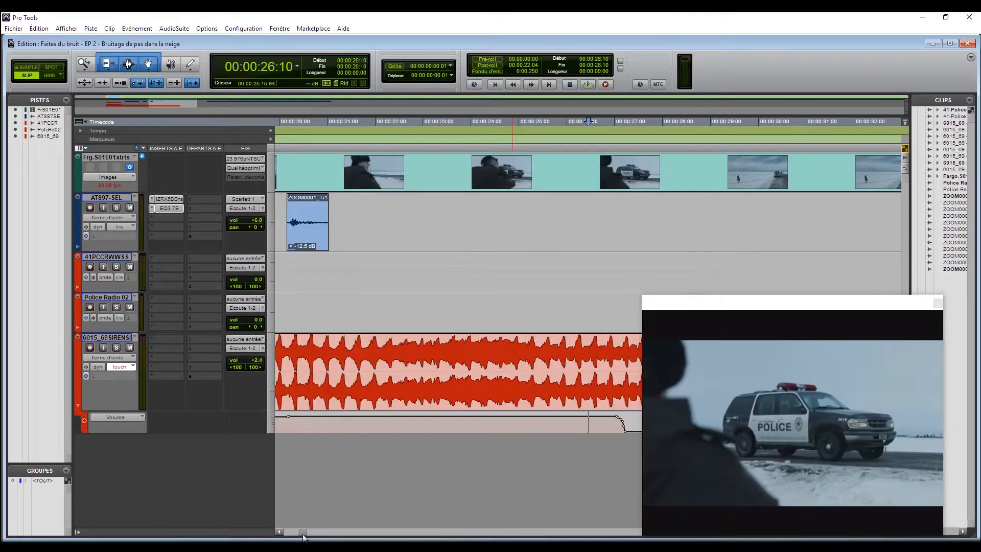
- Examine the picture and siren between about 00:00:24:06 and 00:00:26:10 for the moment the siren should stop
drag(303, 535, 305, 535)
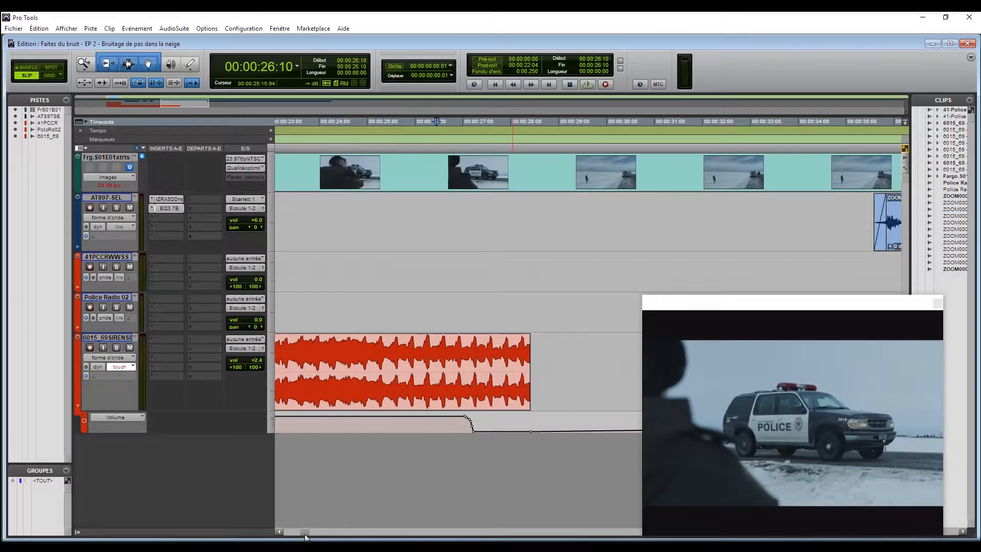
click(463, 364)
click(371, 361)
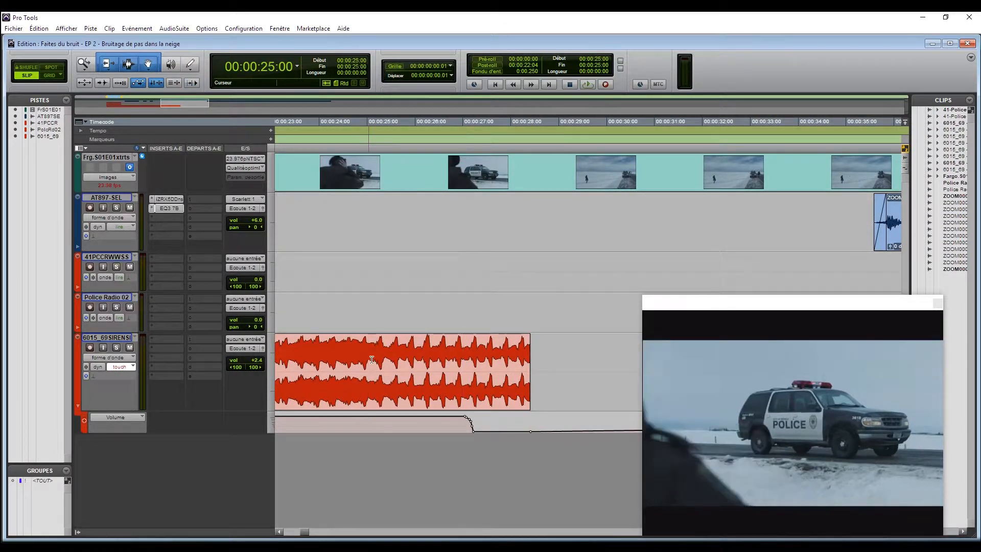
click(345, 350)
click(333, 345)
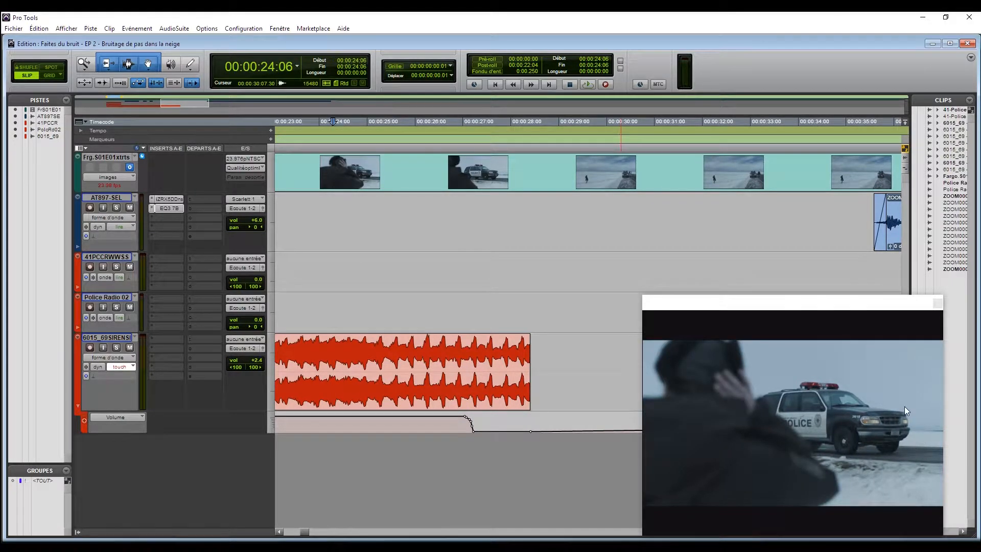
click(370, 357)
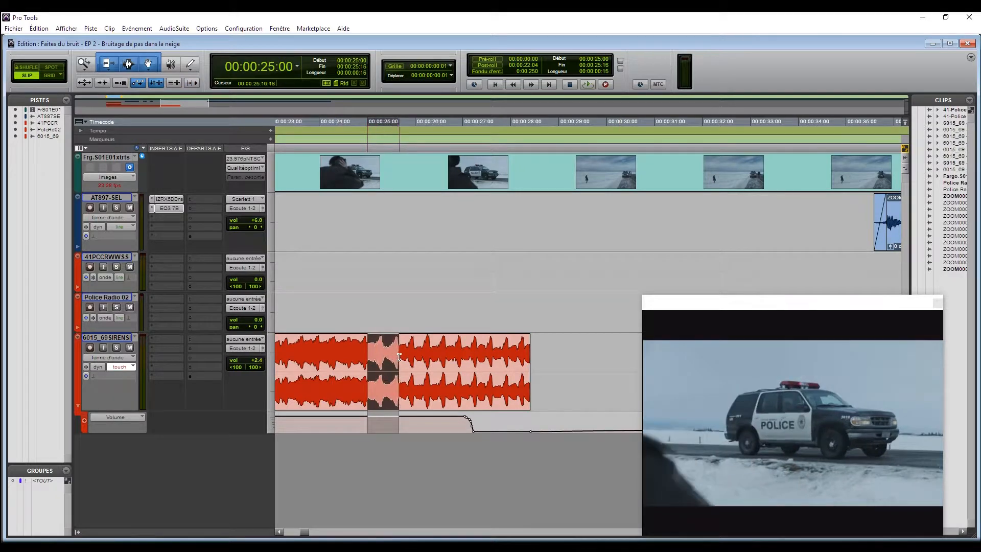
key(space)
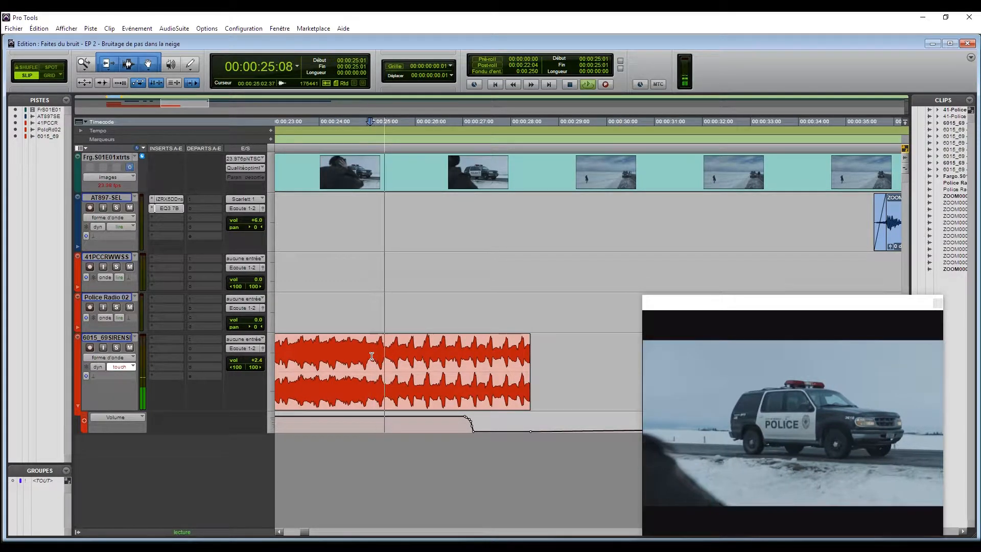
key(space)
- Trim the end of the siren clip to 00:00:26:21, add a short fade-out from 00:00:26:18, and play it back
click(456, 362)
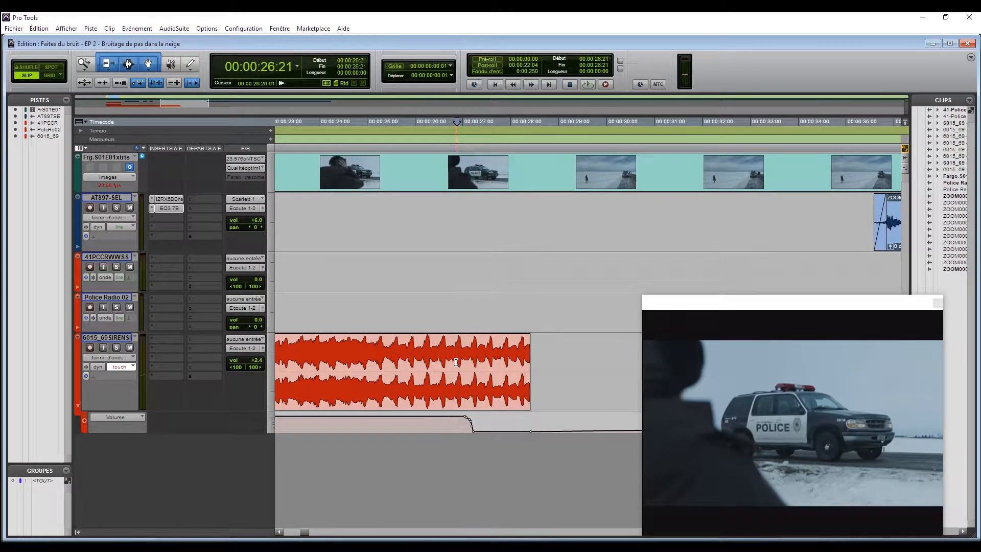
key(s)
drag(456, 362, 453, 361)
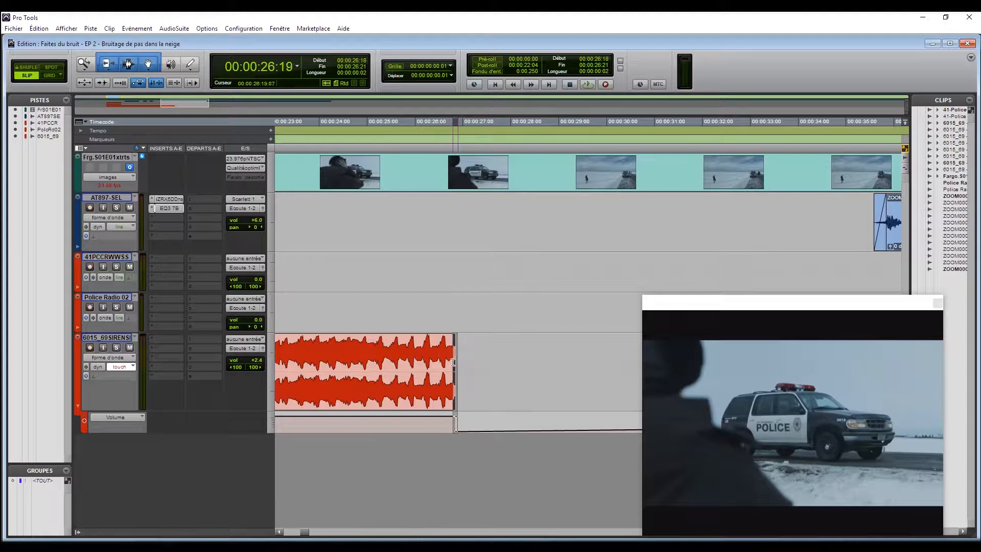
click(394, 423)
key(space)
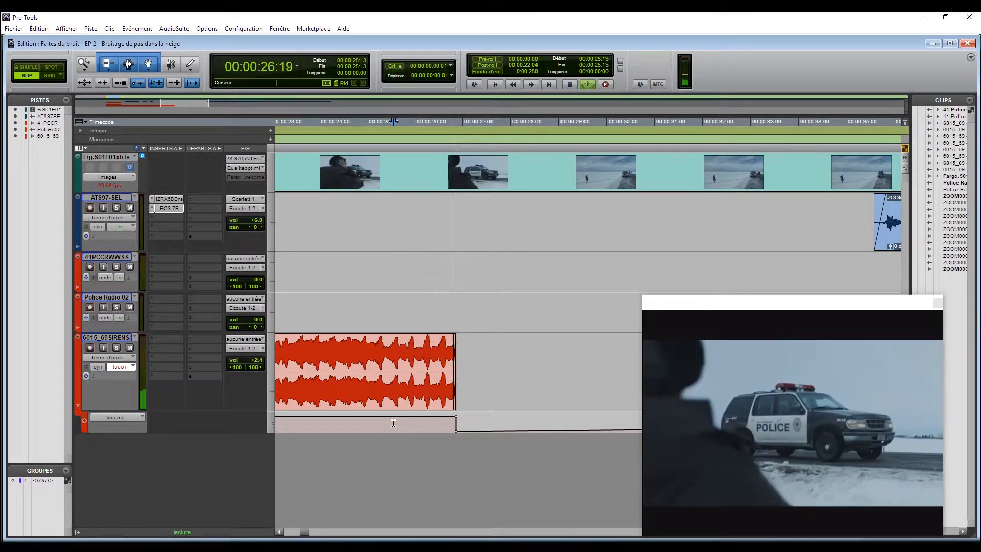
key(space)
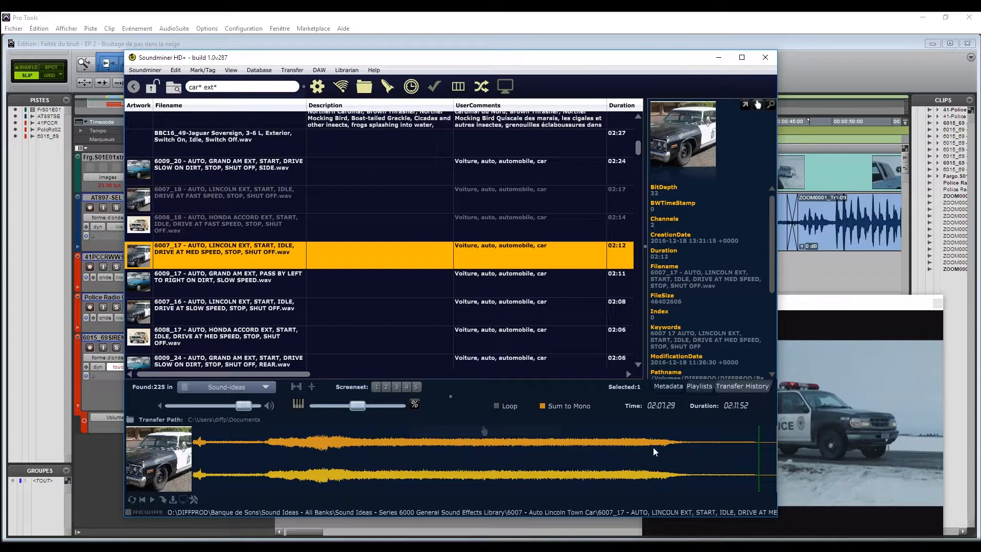
- Audition the 6007_17 Lincoln exterior recording in Soundminer, place it on a new Pro Tools track, and colour that track green
click(670, 446)
click(749, 473)
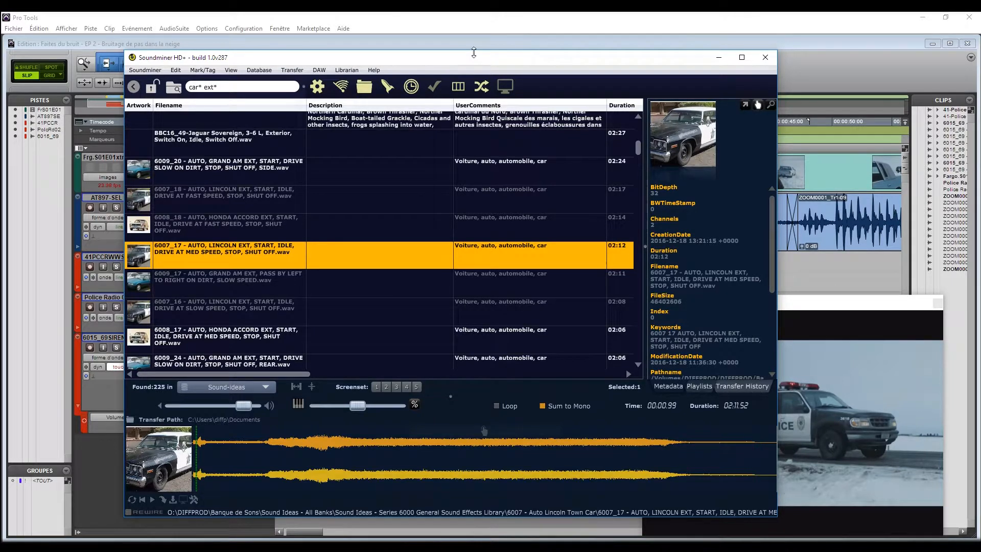
drag(513, 59, 0, 23)
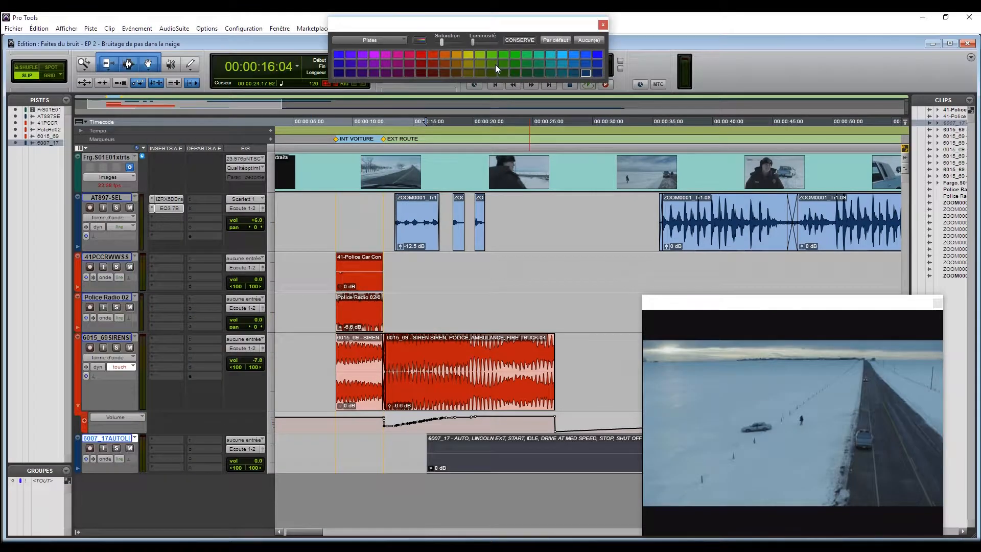
click(494, 56)
click(603, 26)
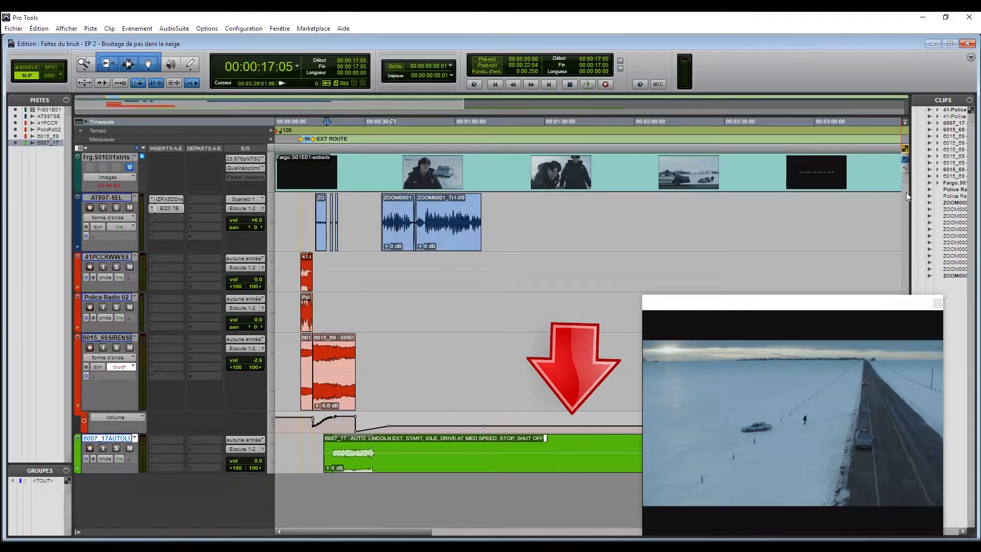
- Trim the start of the 6007_17 car clip to 00:02:03:13 and move the remaining ending earlier on its track
key(r)
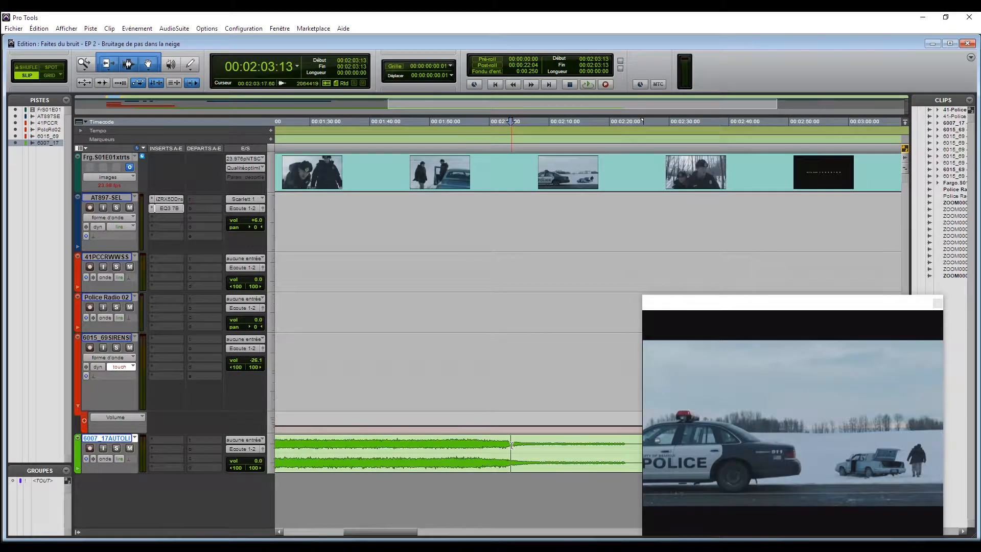
key(a)
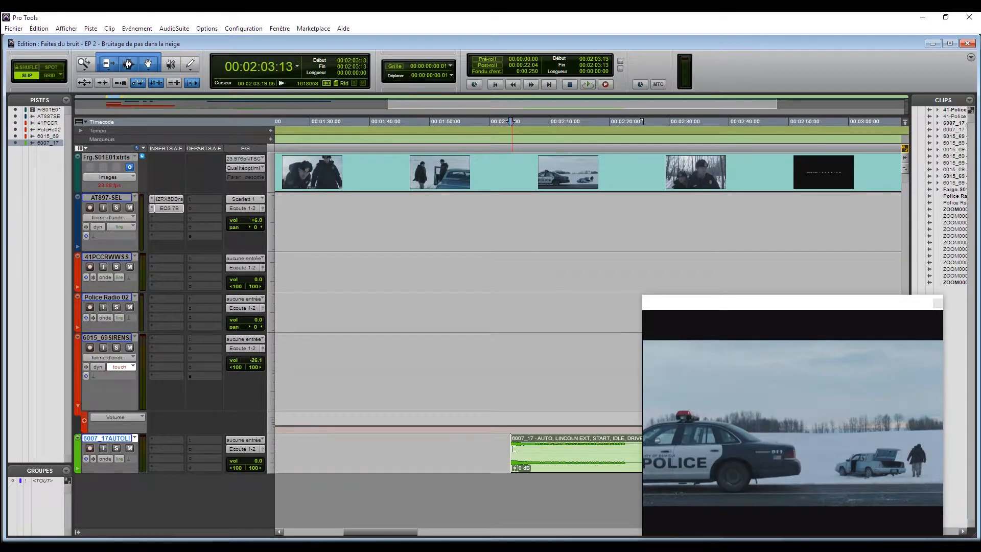
click(537, 468)
key(r)
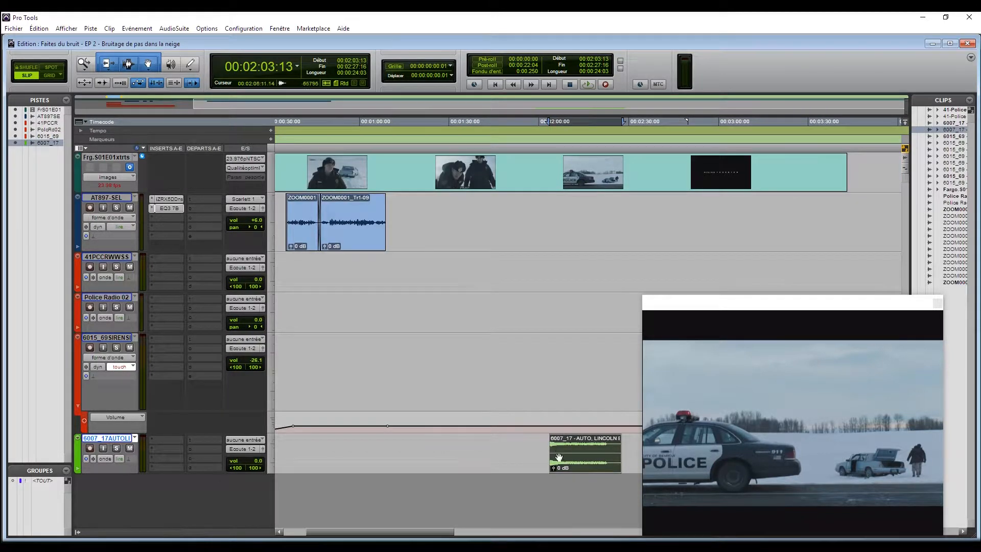
drag(572, 460, 370, 458)
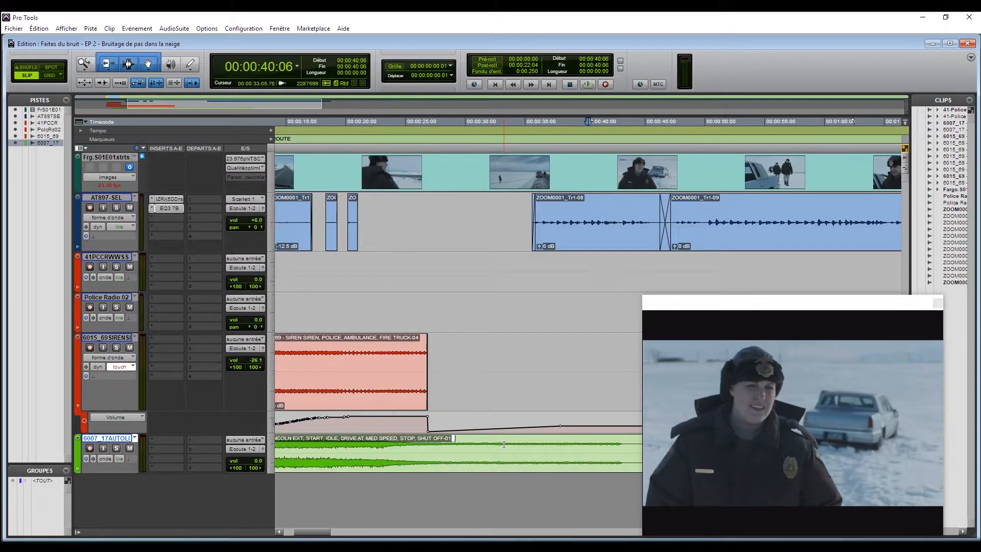
- Crossfade the car clip into its ending at about 00:00:25, fade it out before 00:00:29, and play the result
key(space)
click(456, 463)
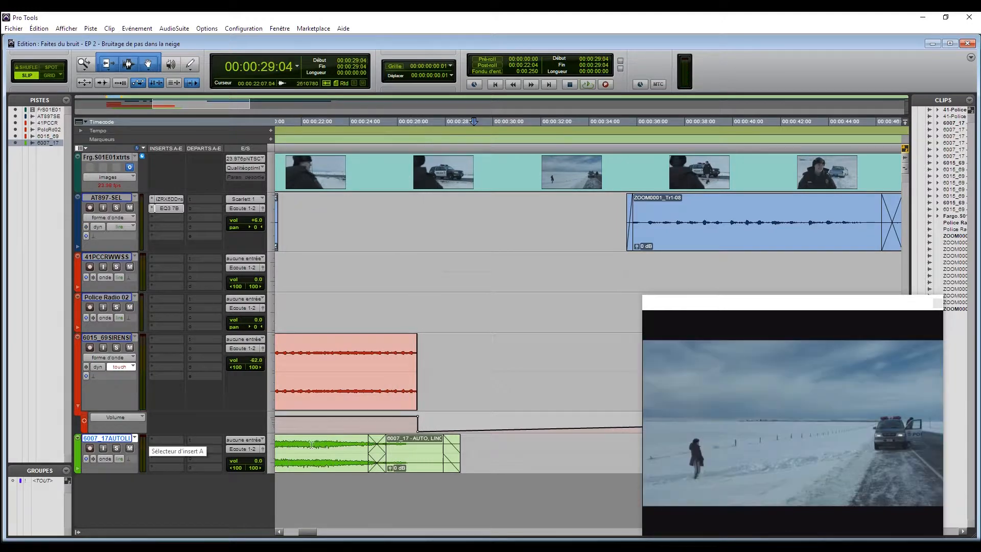
key(space)
key(r)
key(r)
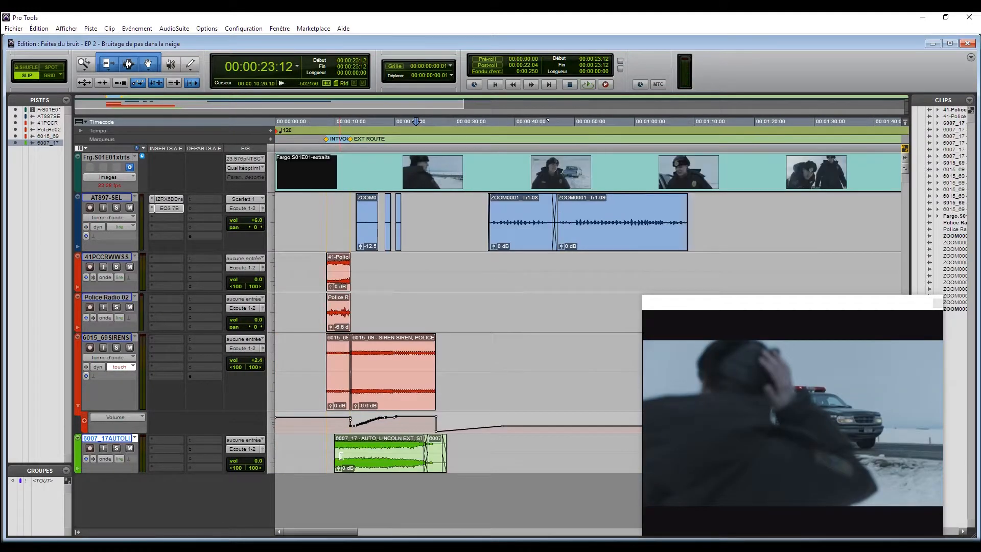
- Trim the start of the 6007_17 car clip to the EXT ROUTE marker at 00:00:12:13 and play it back
click(327, 460)
key(t)
drag(345, 447, 462, 453)
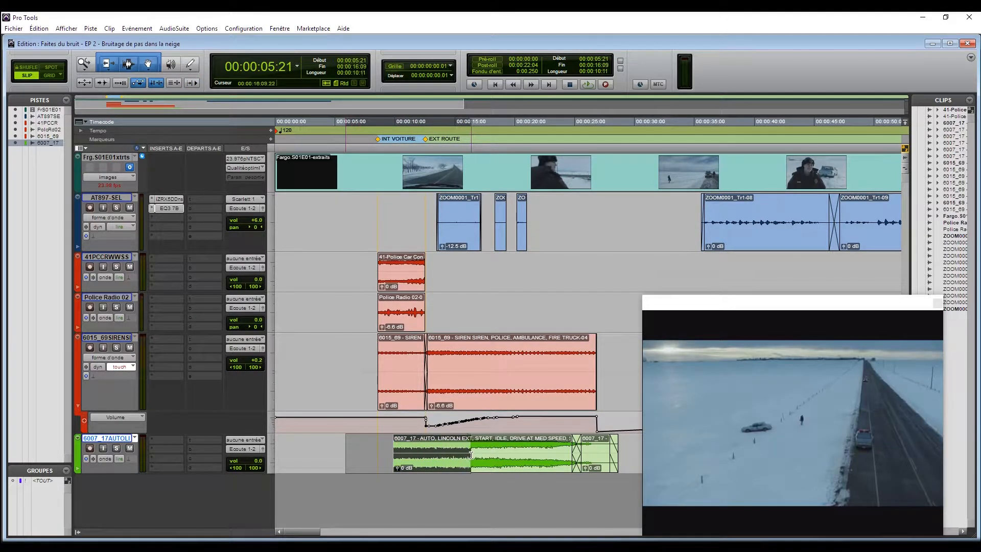
click(378, 449)
click(430, 448)
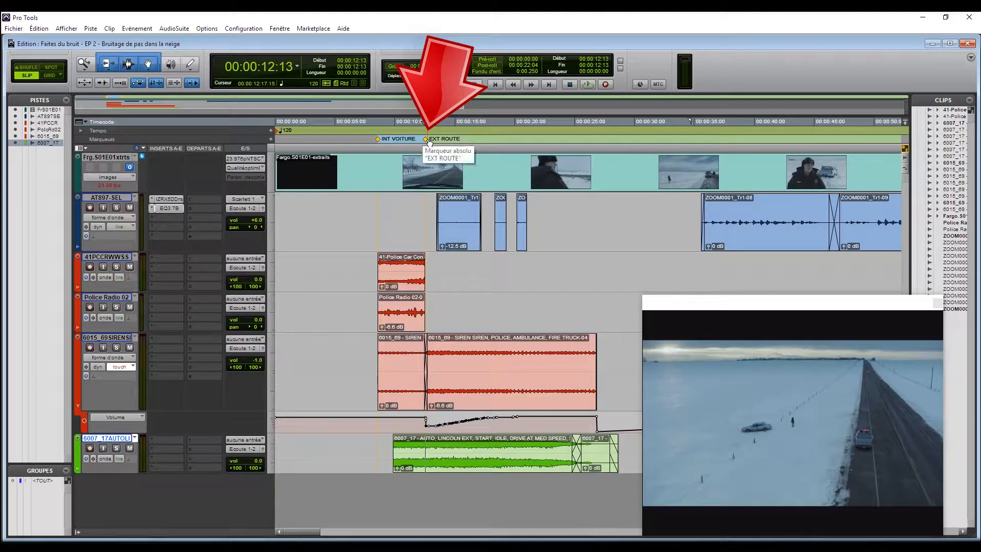
key(a)
click(412, 445)
key(space)
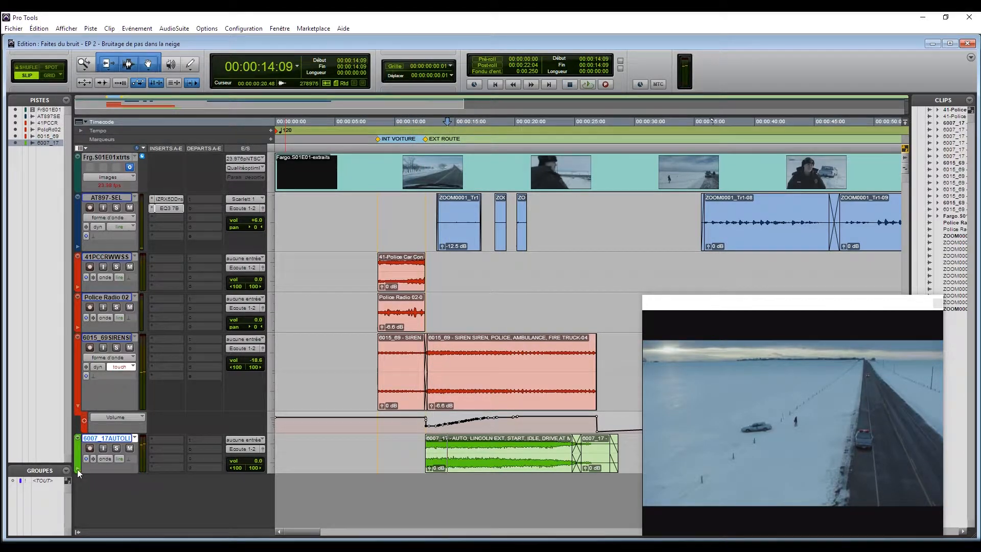
- Show the volume automation lane of the 6007_17 car track and set its automation mode to touch
click(79, 473)
click(115, 479)
click(137, 485)
- Draw a volume drop to -27.3 dB in the car track's automation lane at the EXT ROUTE marker
click(433, 489)
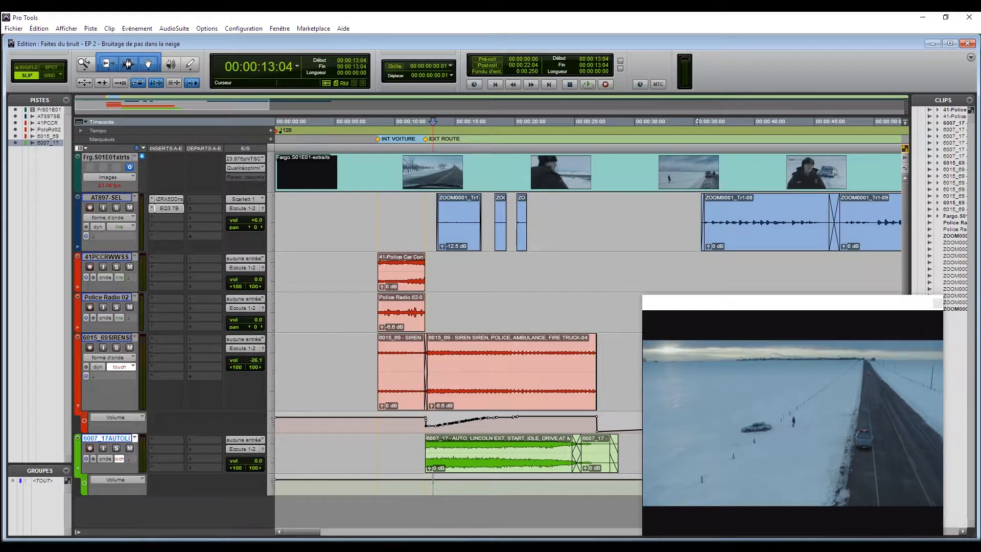
key(t)
key(t)
drag(292, 533, 296, 533)
key(r)
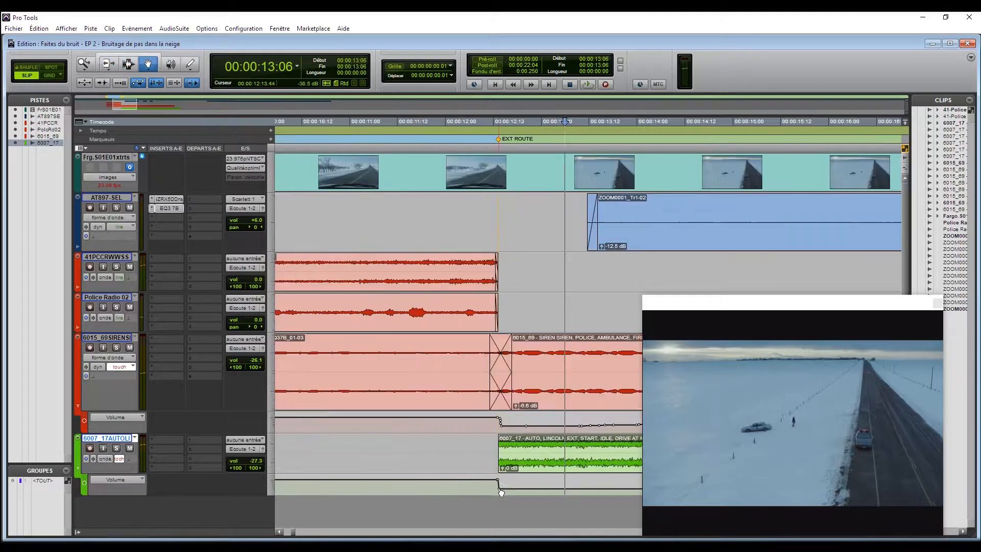
- Record car volume automation during playback from 00:00:10:06, gradually raising the level after EXT ROUTE to about -4.6 dB near 00:00:22:12
key(space)
key(r)
key(r)
key(r)
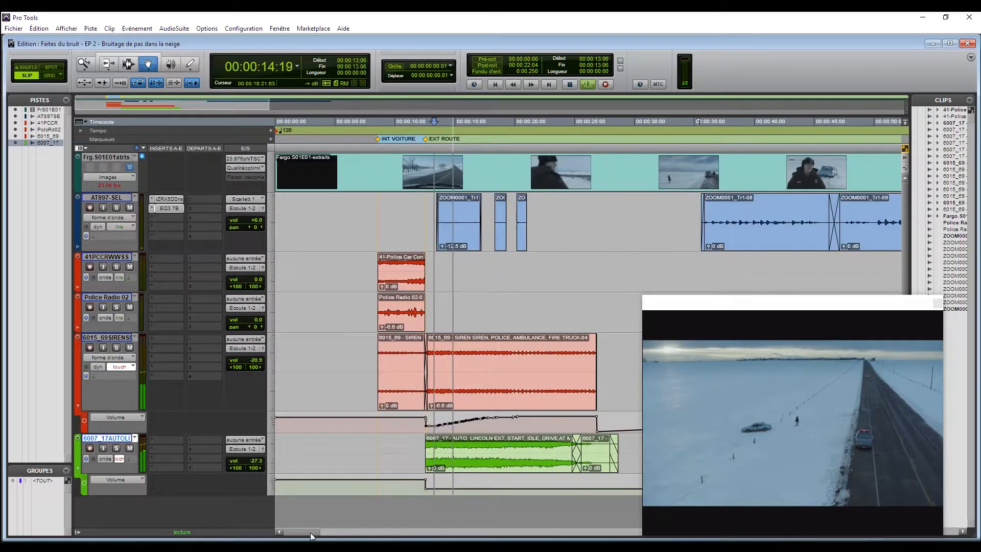
drag(310, 532, 313, 532)
click(340, 125)
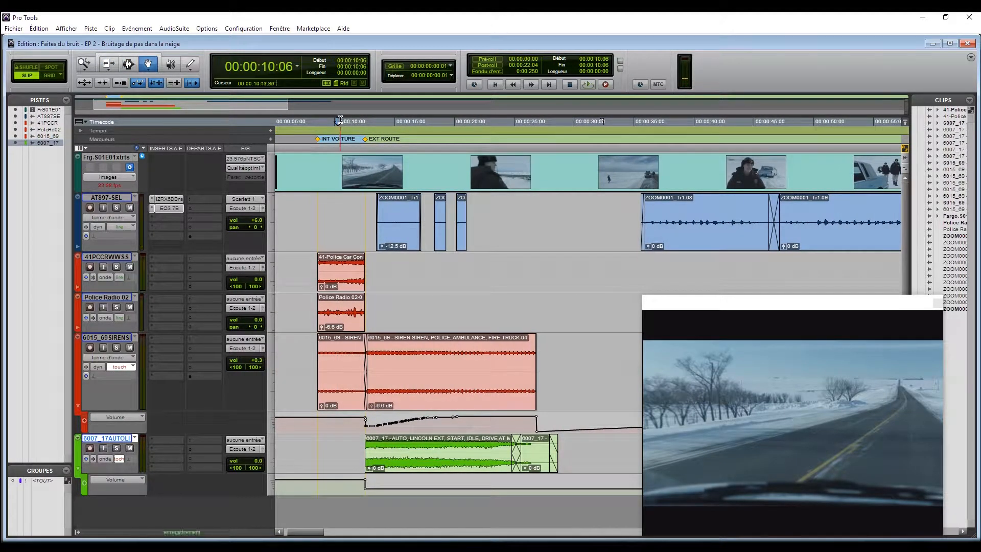
key(space)
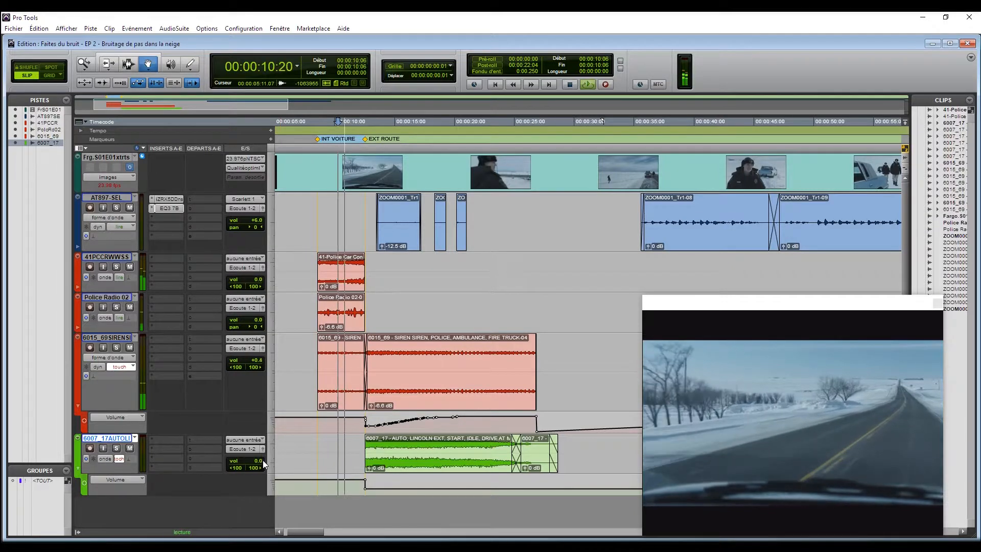
drag(259, 461, 284, 445)
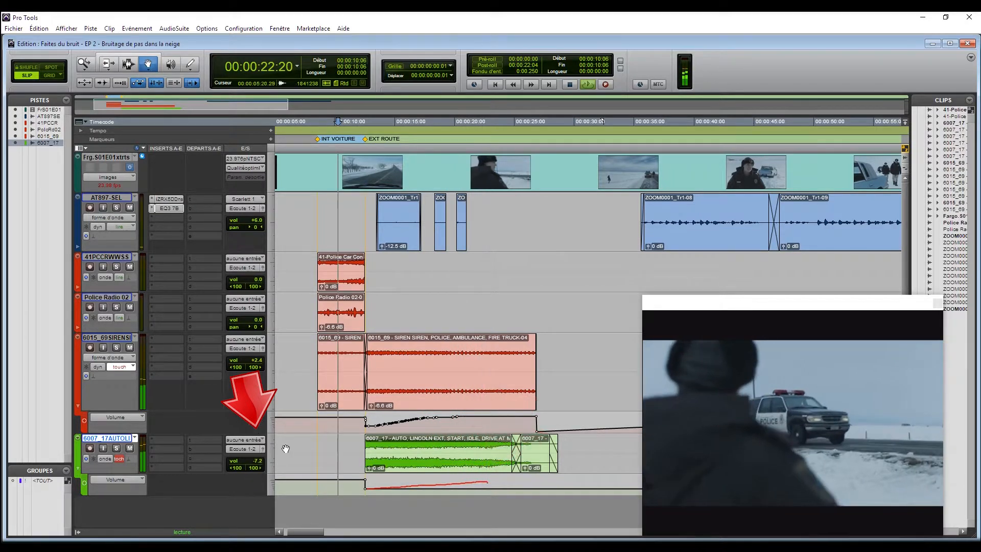
key(space)
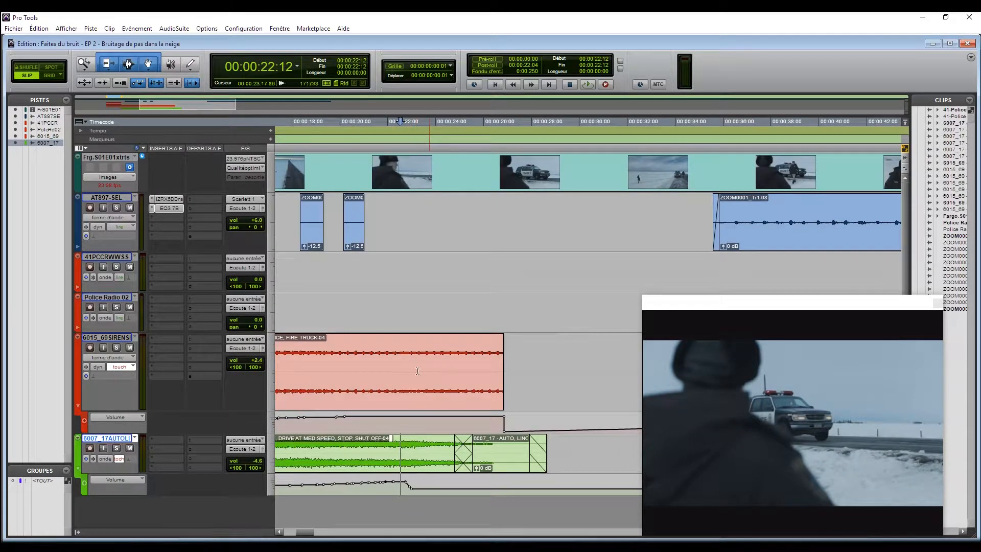
- Locate the cut to the officer seen from behind and add a marker named AGENT DE DOS at 00:00:20:22
click(384, 356)
click(396, 357)
click(372, 356)
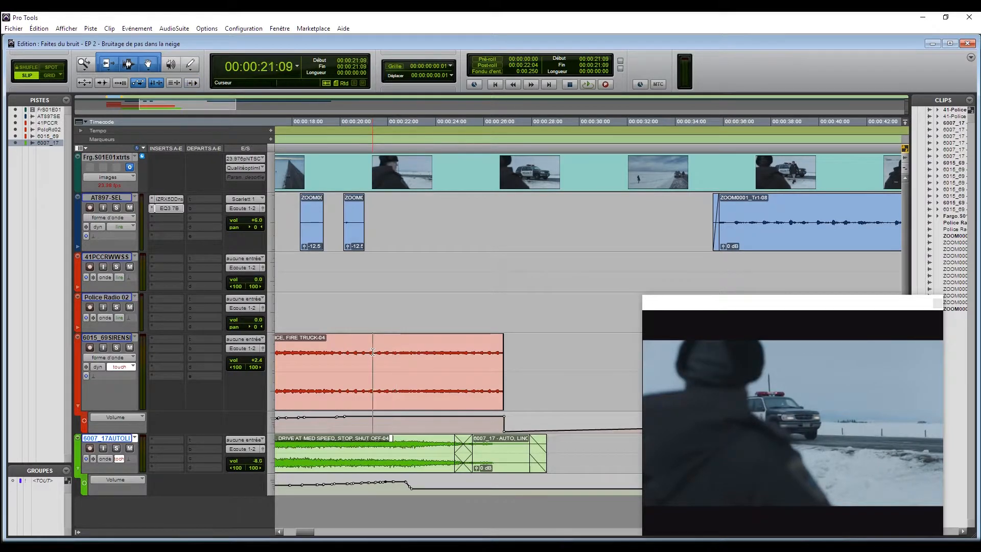
drag(433, 358, 580, 358)
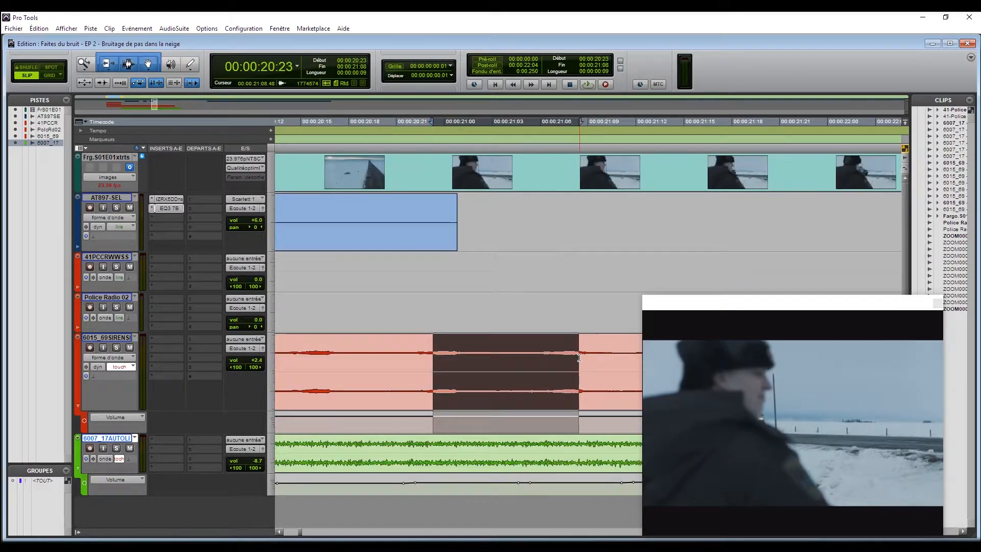
key(r)
drag(383, 360, 428, 362)
click(507, 363)
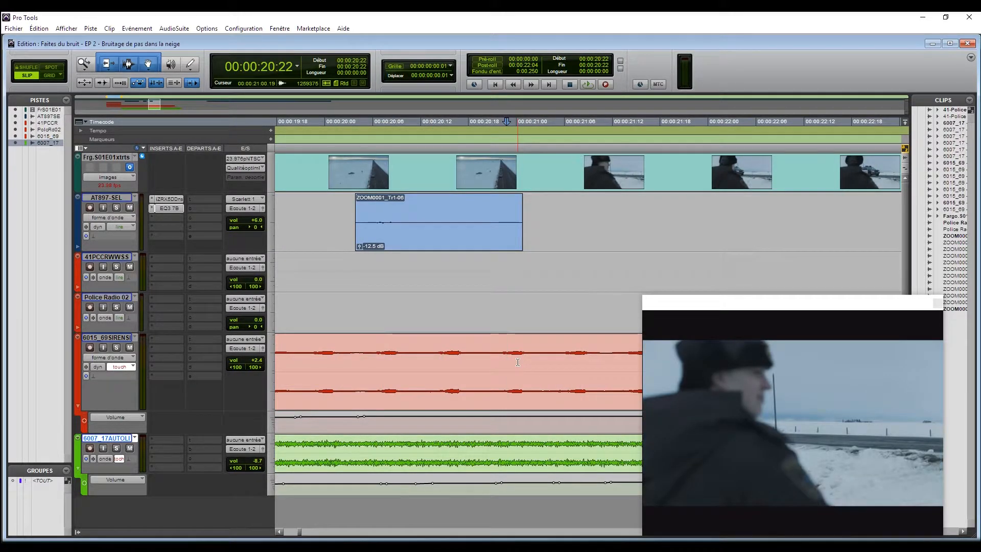
key(KP_Enter)
text(AGENT DE D)
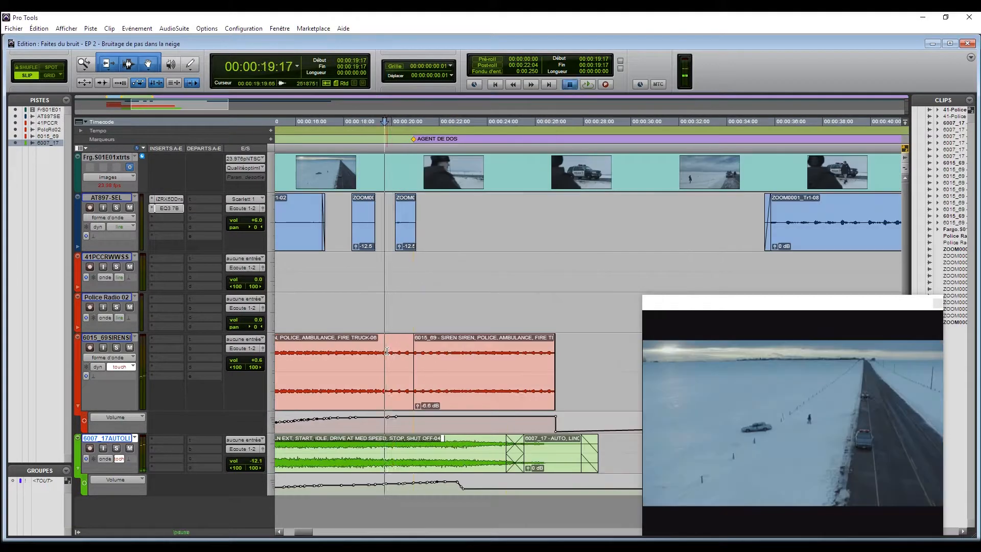
- Raise the clip gain of the siren clip after the AGENT DE DOS marker to +2.6 dB and crossfade it with the preceding clip
key(space)
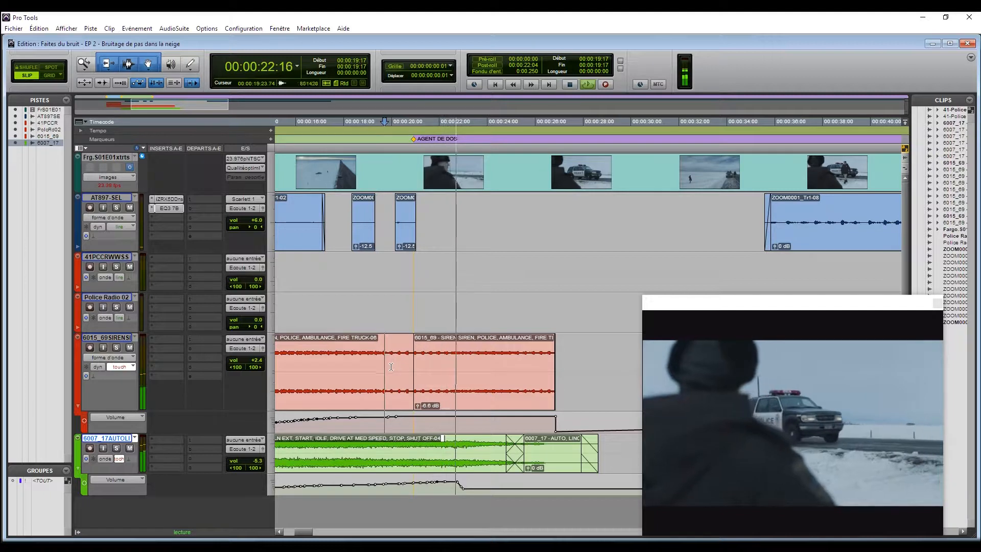
key(space)
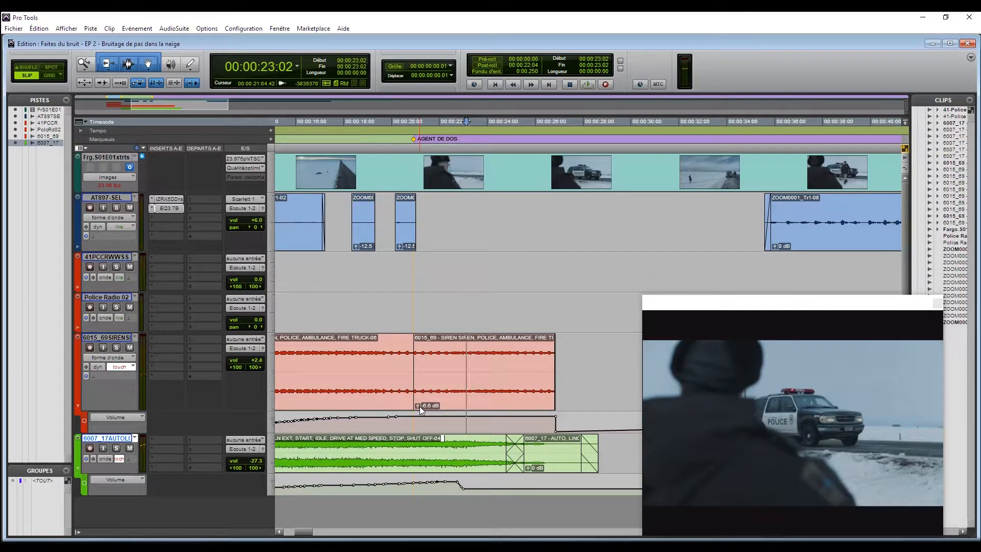
drag(419, 406, 419, 405)
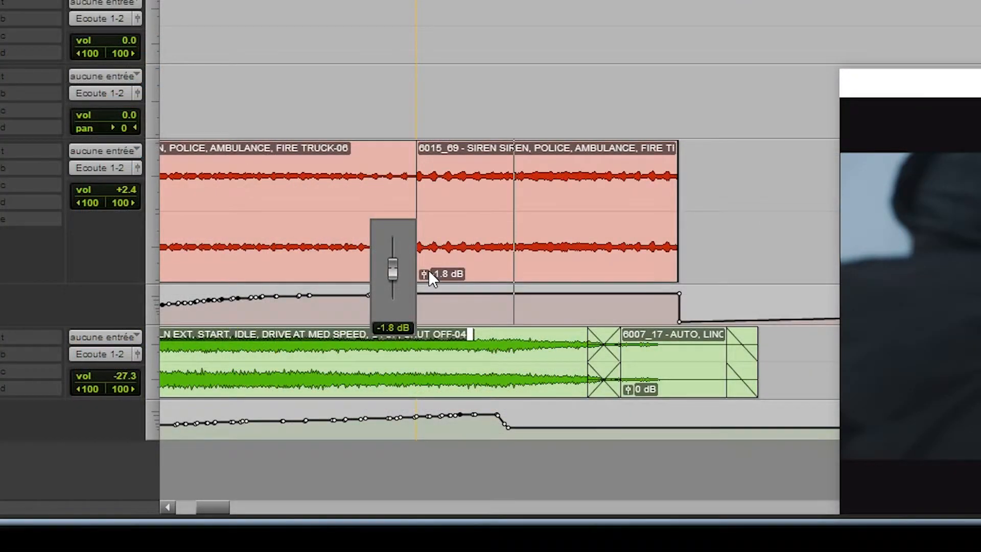
key(space)
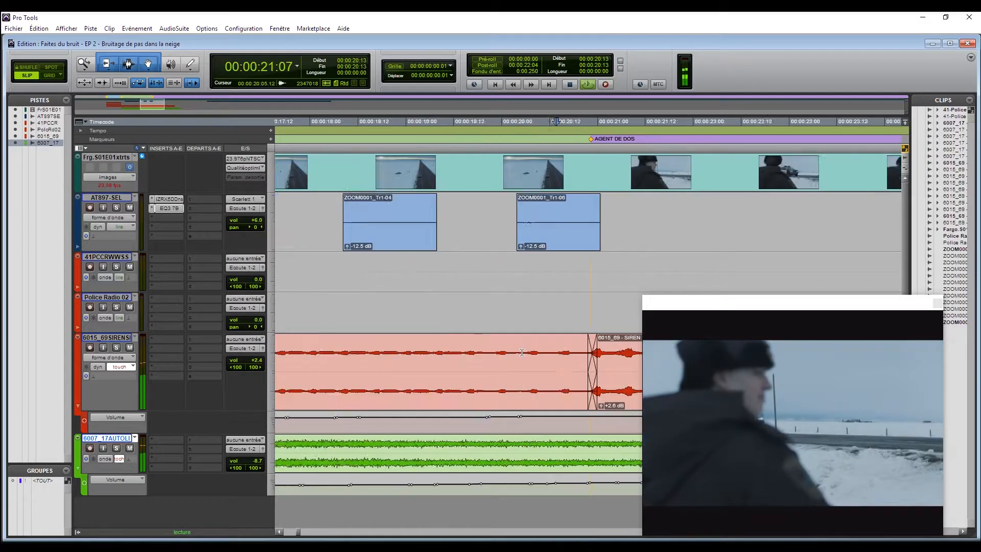
- Split the car clip on the 6007_17 track at the AGENT DE DOS marker, 00:00:20:22
key(r)
drag(309, 531, 314, 531)
drag(461, 485, 550, 487)
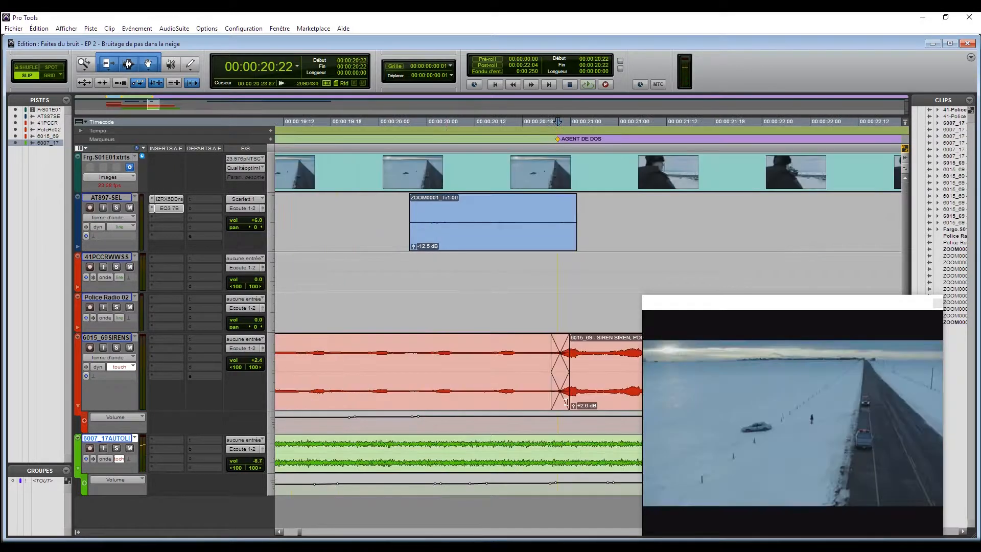
click(472, 432)
key(n)
key(b)
- Raise the clip gain of both car clips after the AGENT DE DOS marker to +6.5 dB
key(r)
key(r)
key(r)
drag(293, 531, 299, 530)
click(418, 467)
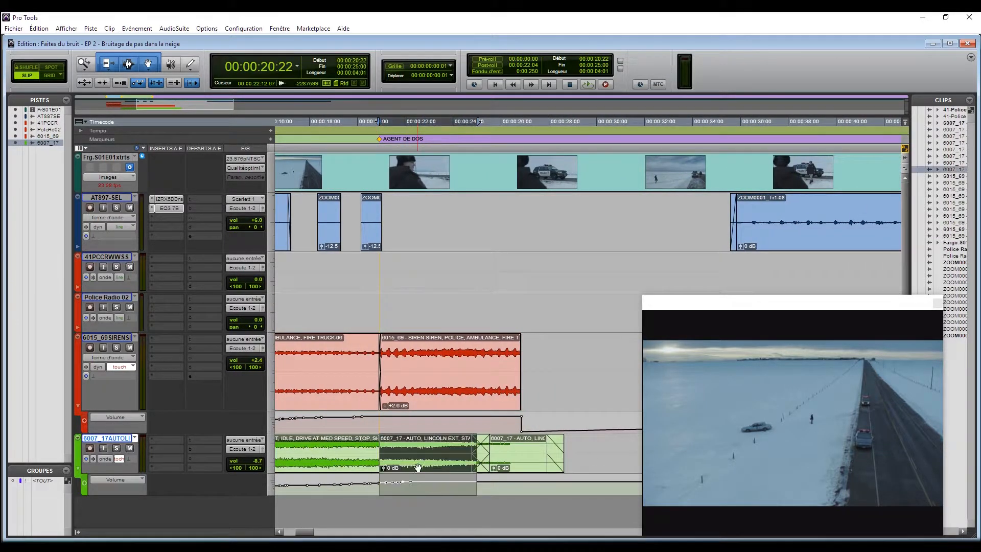
shift+click(508, 464)
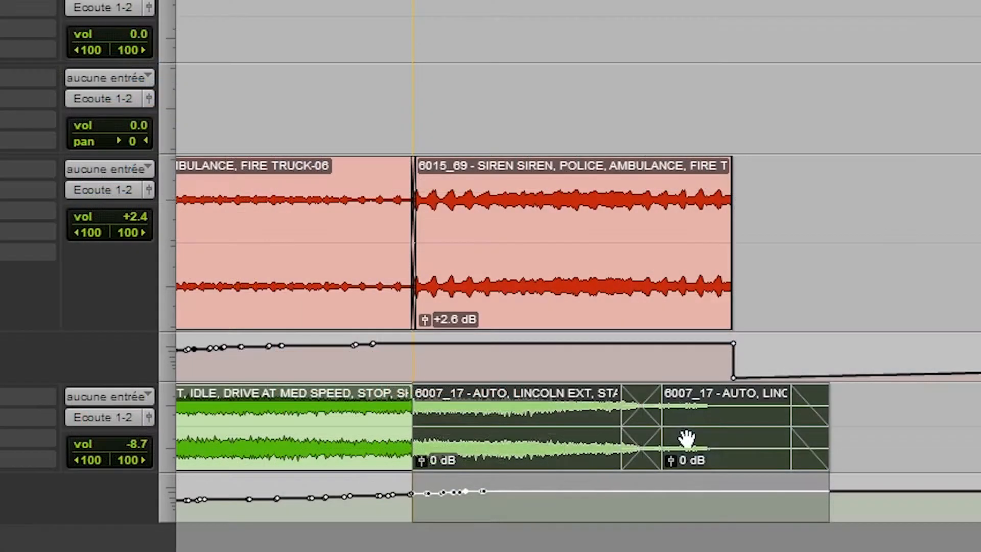
key(ctrl+shift+Up)
key(ctrl+shift+Up)
key(ctrl+shift+Up)
key(ctrl+shift+Up)
key(ctrl+shift+Up)
key(ctrl+shift+Up)
key(ctrl+shift+Up)
key(ctrl+shift+Up)
key(ctrl+shift+Up)
key(ctrl+shift+Up)
key(ctrl+shift+Up)
key(ctrl+shift+Up)
key(ctrl+shift+Up)
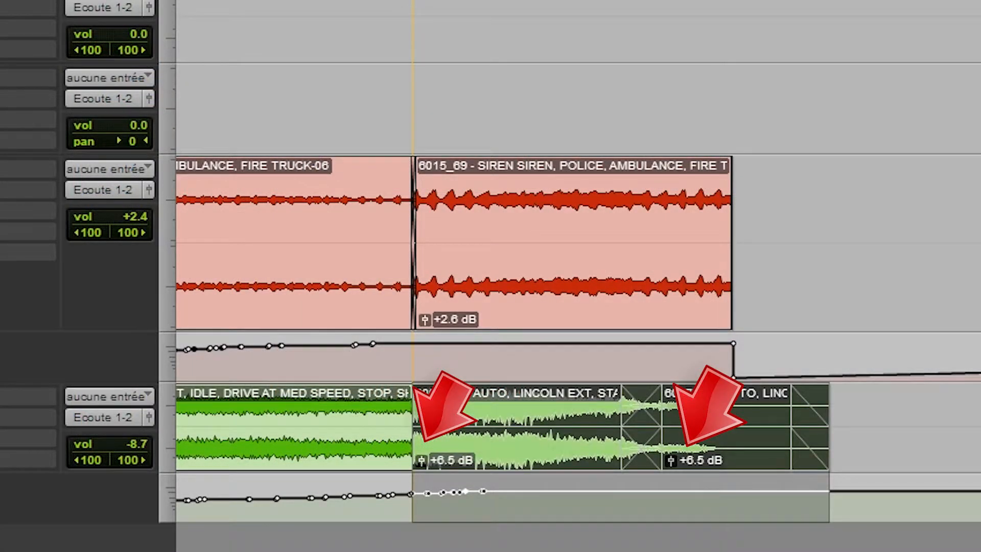
- Play back the passage after the AGENT DE DOS marker and set the final car clip's gain to +9.5 dB
click(316, 426)
key(space)
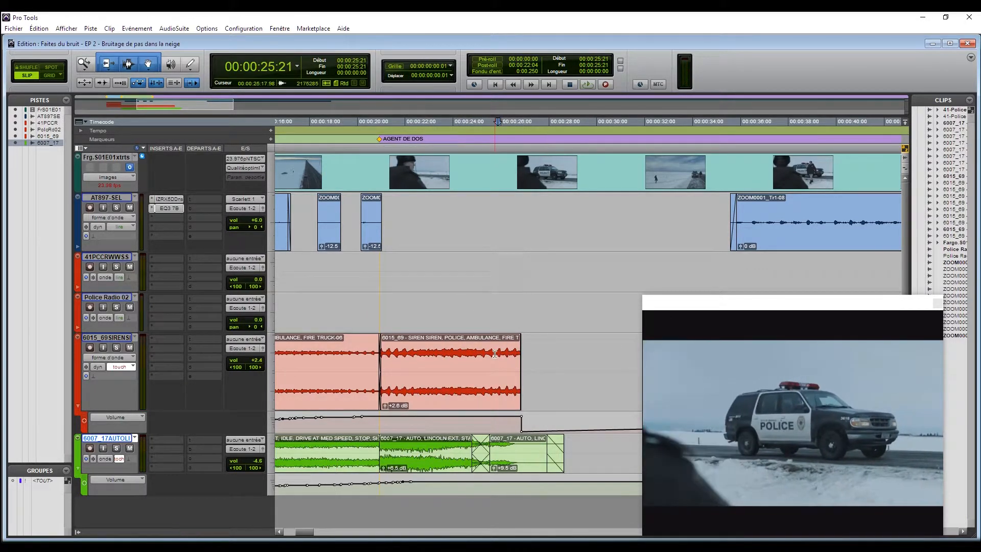
key(t)
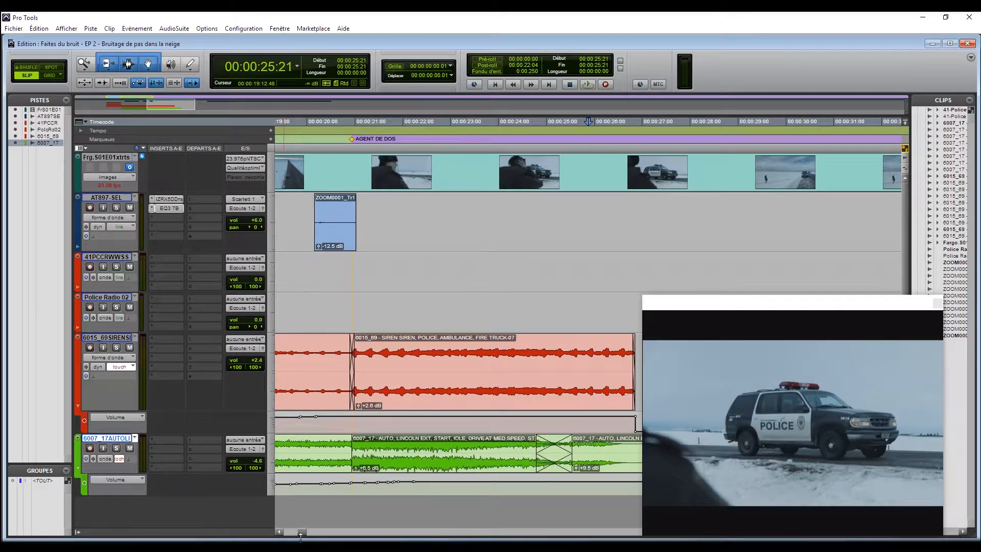
drag(301, 535, 304, 535)
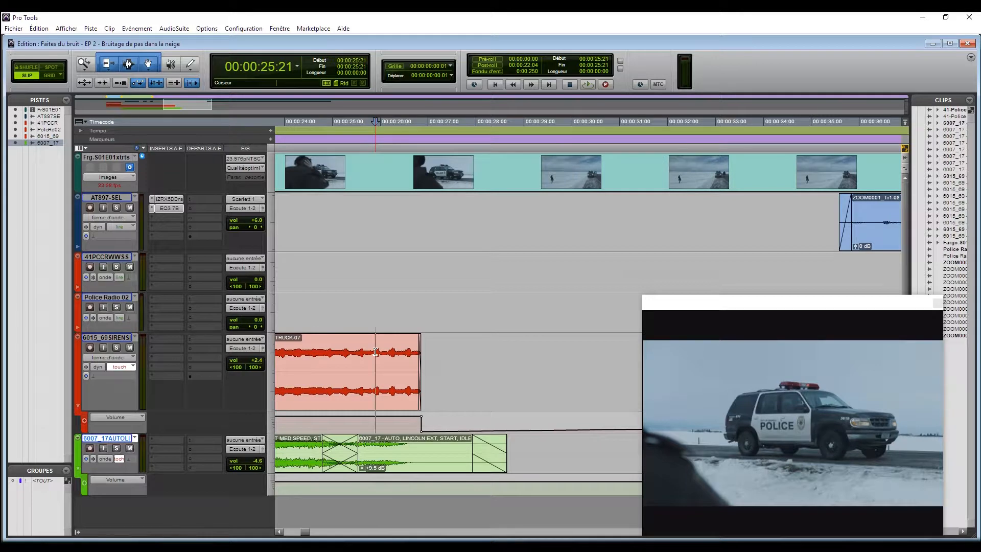
key(space)
key(space)
- Render MannyM Reverb over the siren's end from 00:00:26:17 to 00:00:29:13, with the Ambience type and a low reverb amount
drag(550, 355, 412, 373)
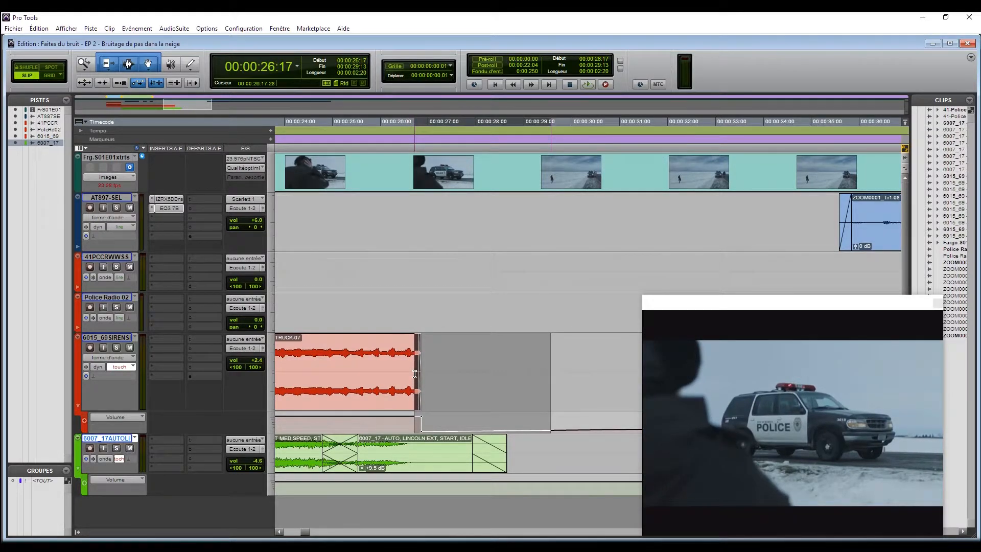
click(234, 505)
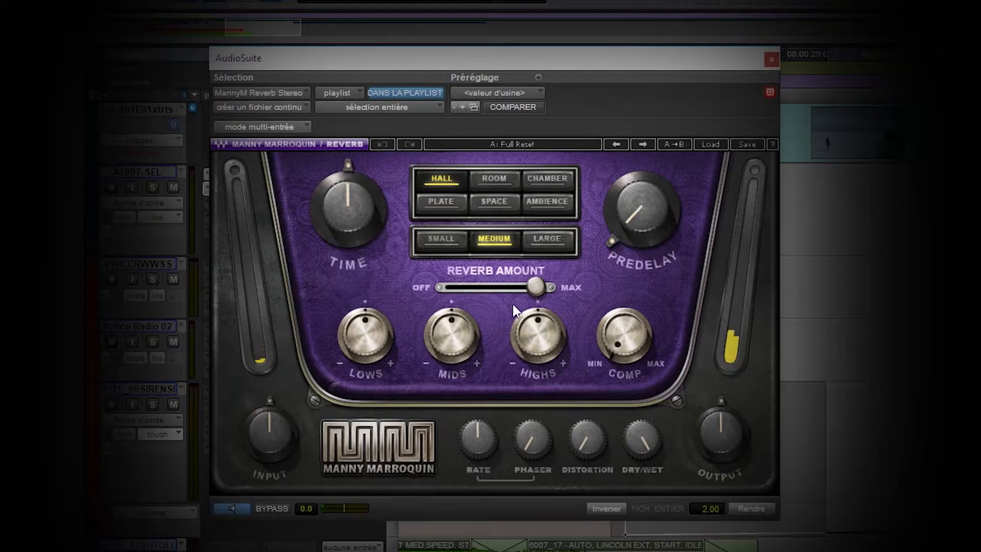
drag(535, 287, 466, 287)
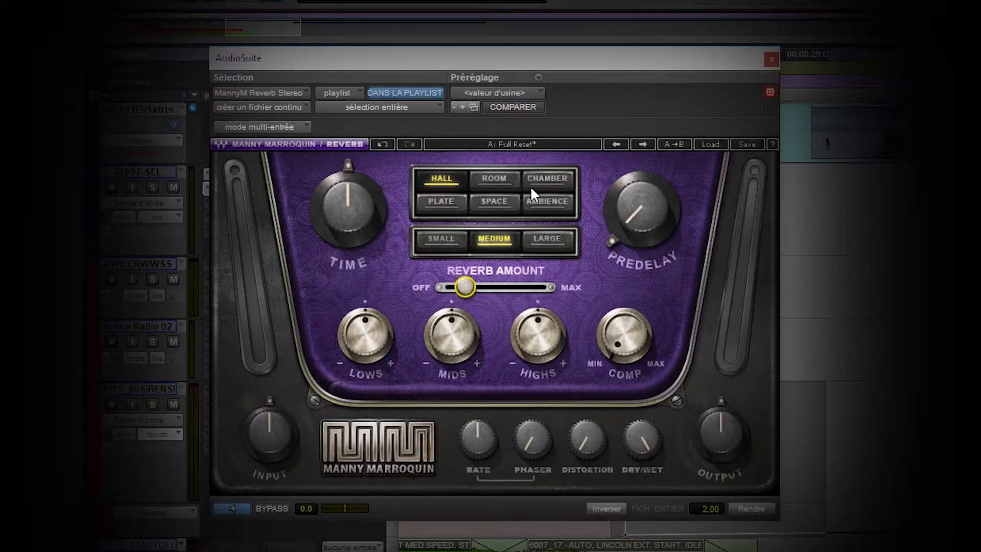
click(551, 200)
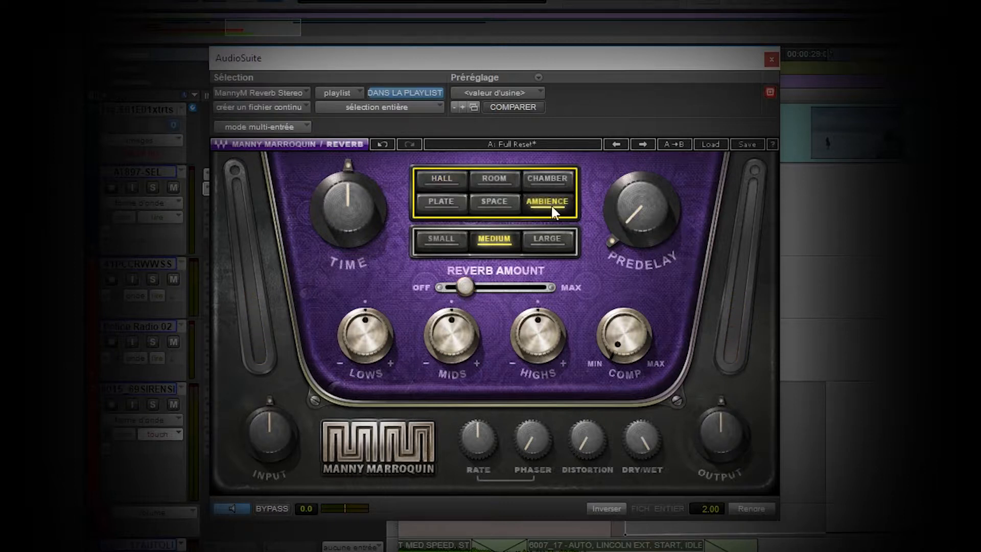
click(465, 287)
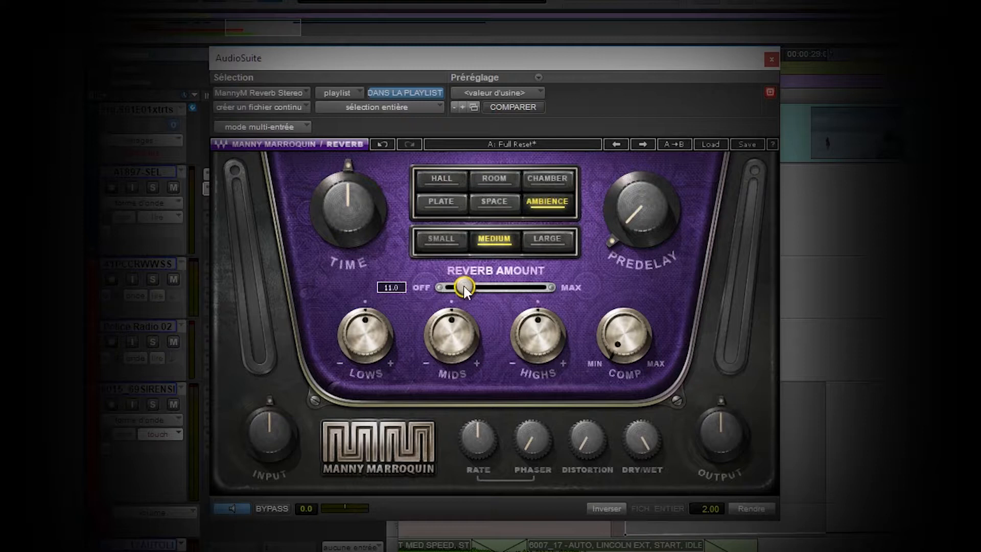
drag(464, 287, 462, 287)
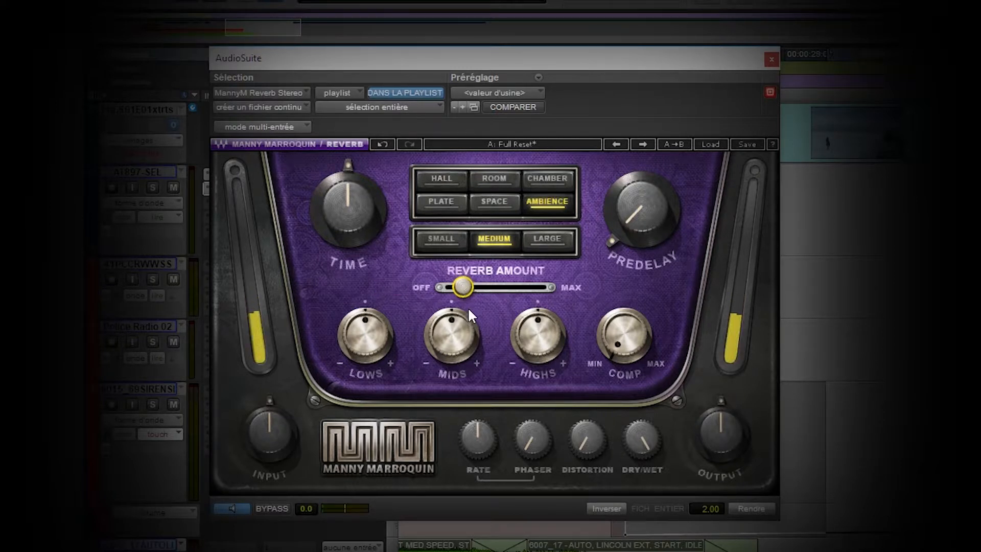
click(735, 509)
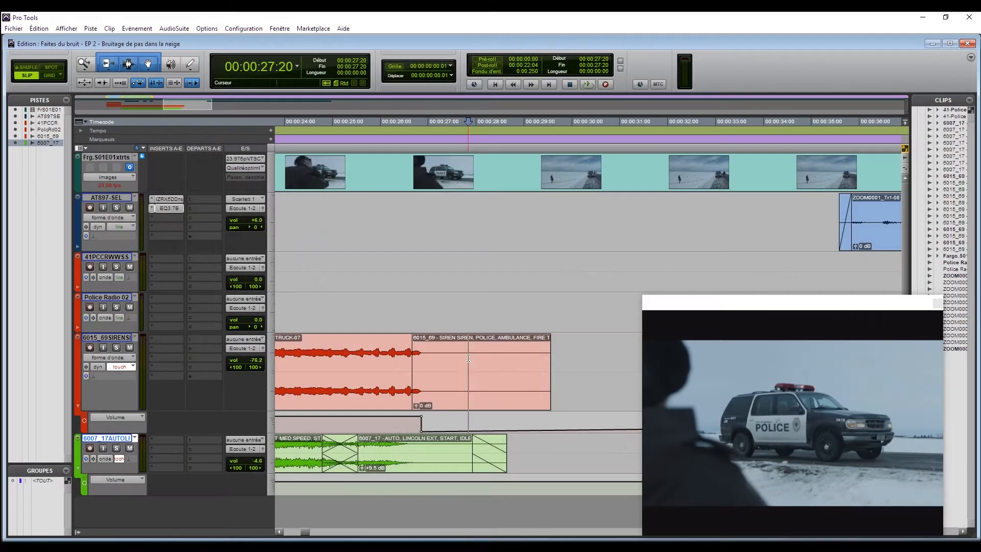
- Fade out the siren's reverb tail from 00:00:27:03 and crossfade its start with the preceding siren clip
drag(463, 356, 436, 373)
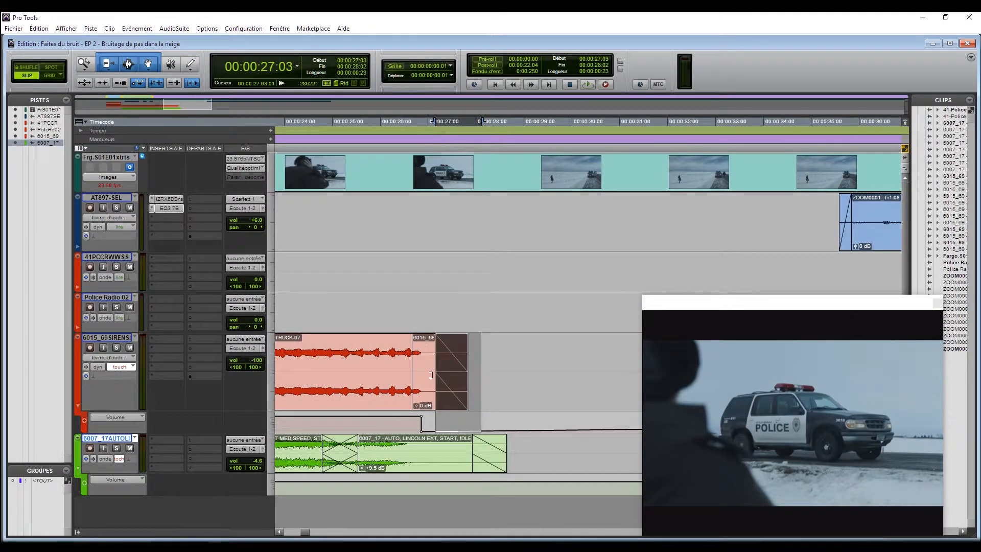
click(409, 304)
key(t)
key(t)
key(t)
key(n)
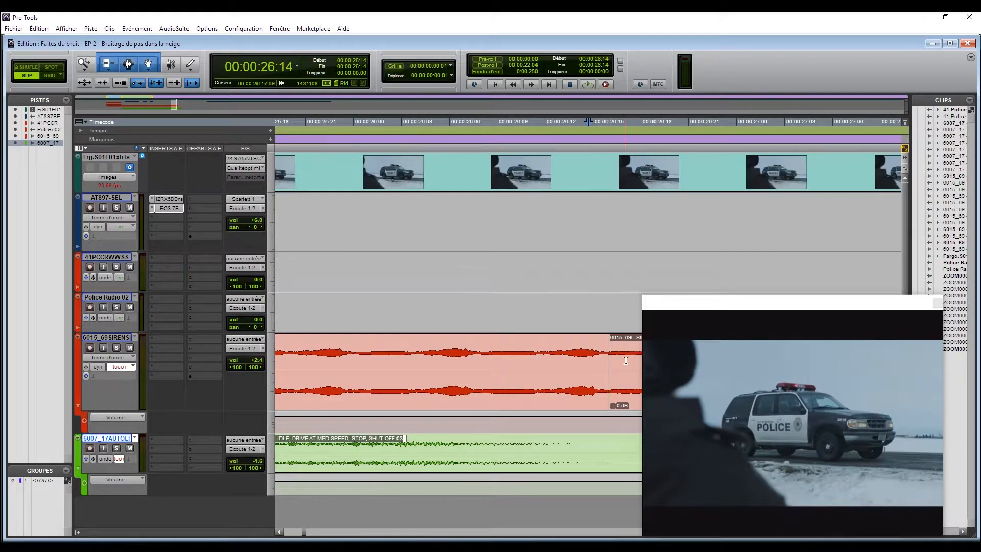
drag(626, 366, 596, 366)
key(f)
key(r)
key(r)
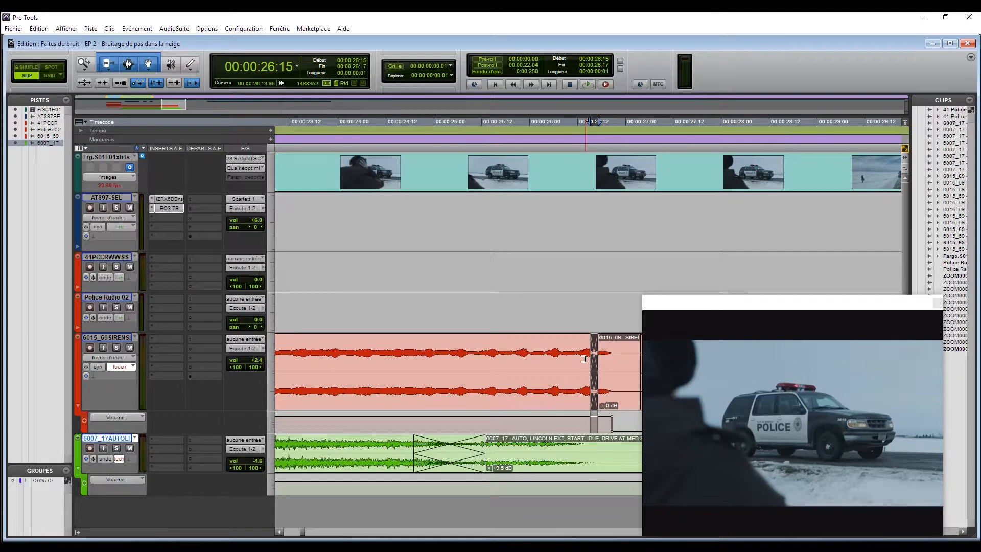
- Play back the siren's end and delete the volume automation drop beneath its reverb tail
click(578, 358)
click(573, 358)
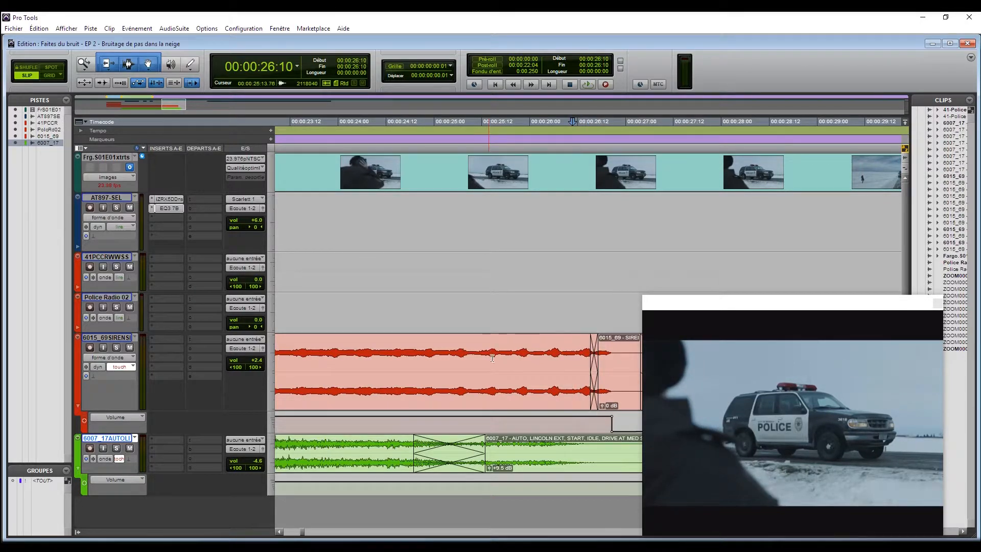
click(475, 358)
key(space)
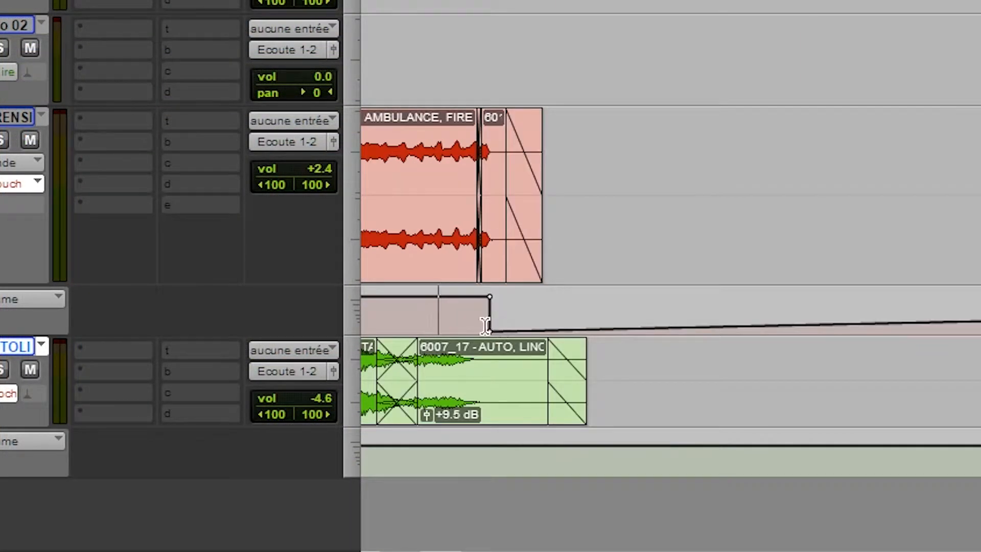
drag(485, 325, 635, 309)
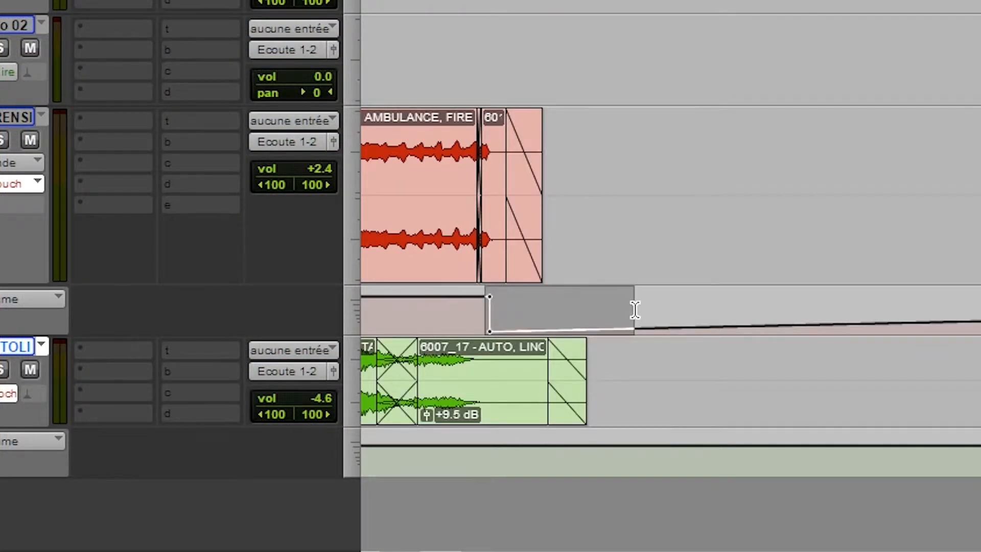
key(Delete)
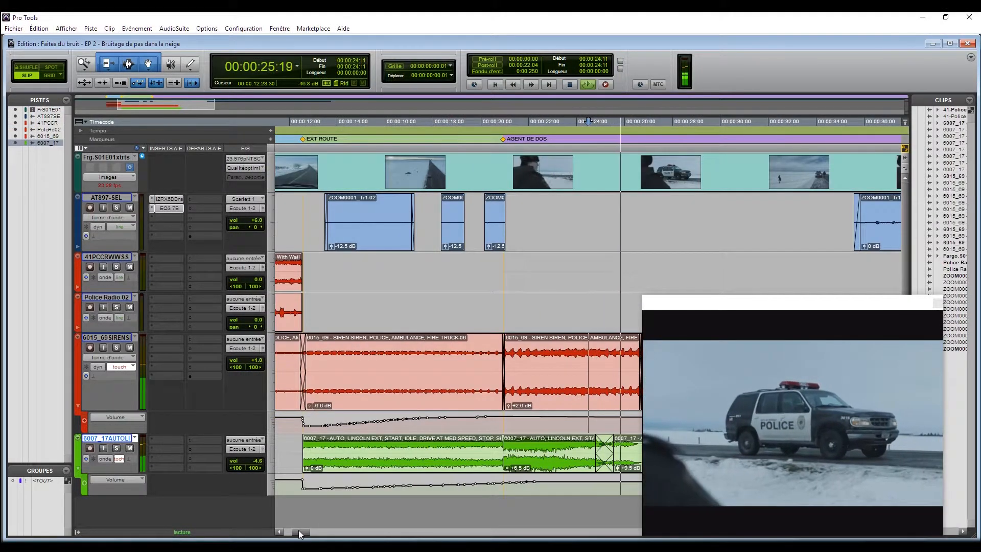
- Shorten the siren's reverb tail to end near 00:00:27:03 with a brief fade-out, and check it in playback
drag(298, 530, 303, 530)
click(468, 394)
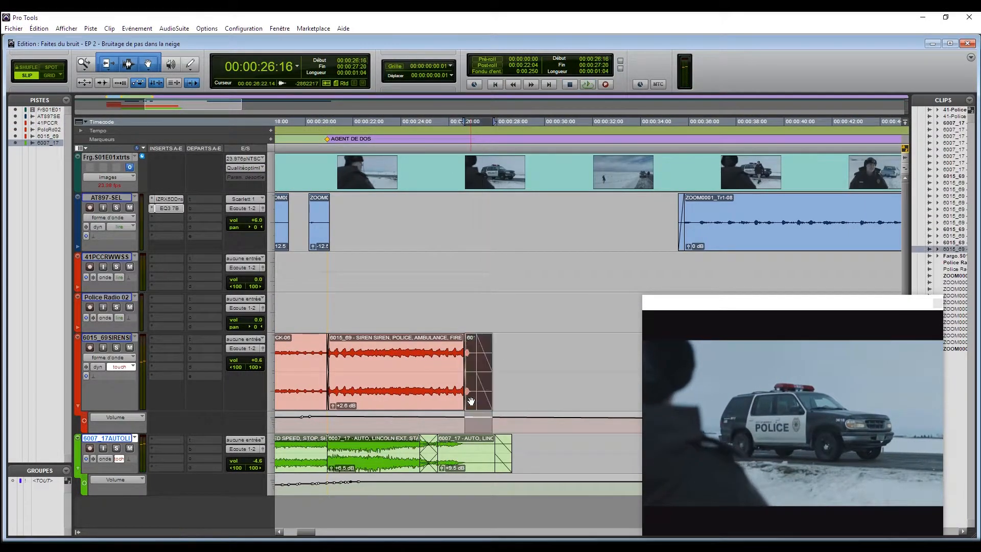
click(445, 352)
key(space)
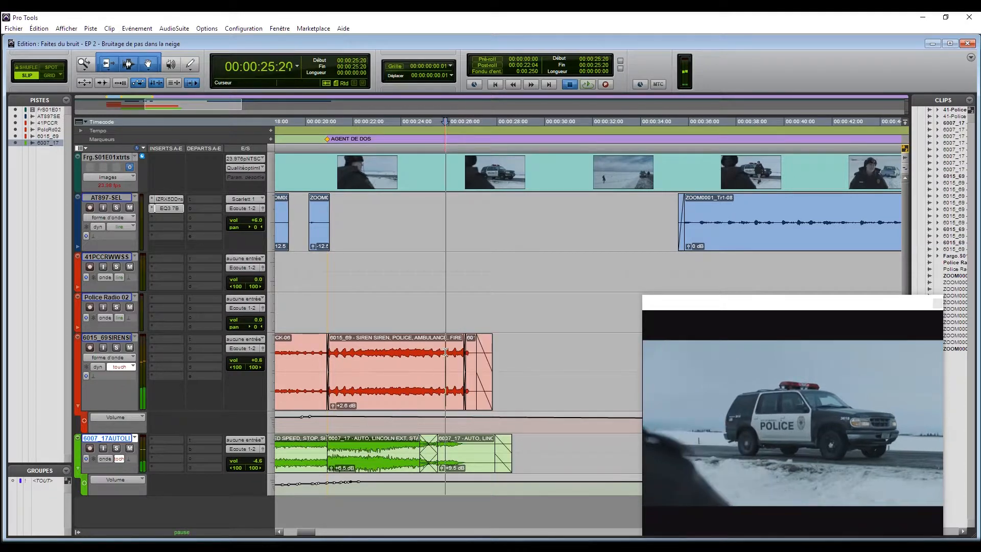
key(ctrl+z)
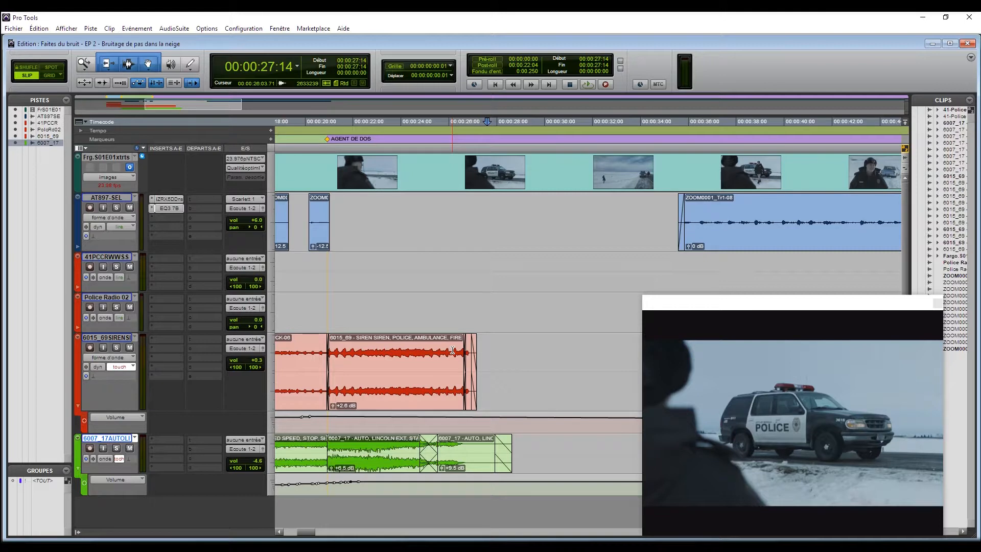
double_click(453, 350)
click(449, 362)
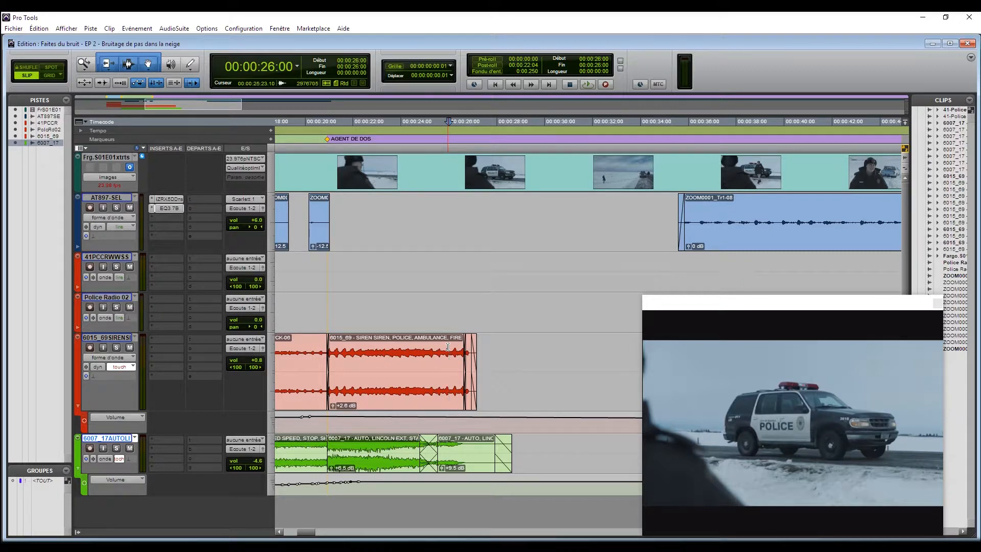
key(space)
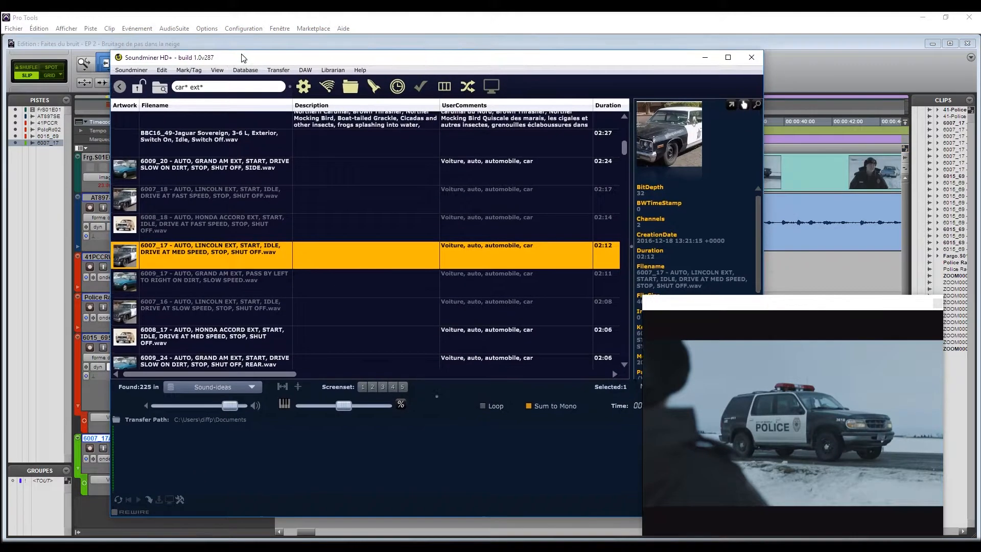
- Search the Soundminer library for an exterior ambience using "ext birds"
click(231, 89)
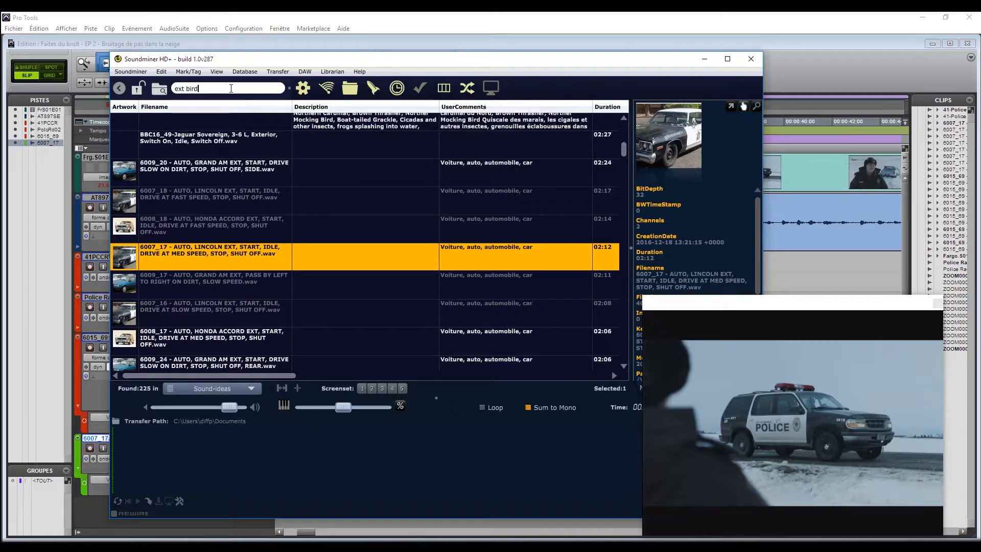
text(ext birds)
key(Return)
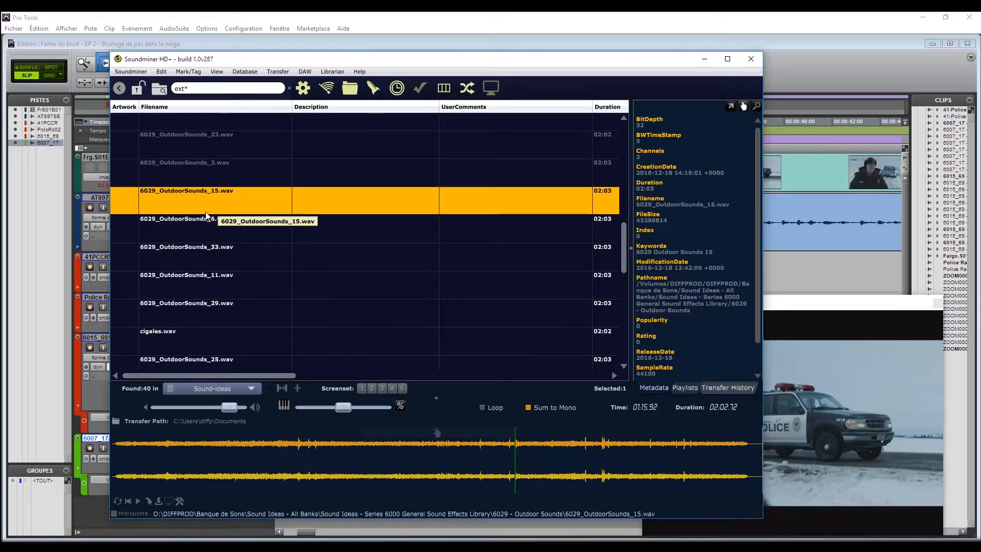
- Import 6029_OutdoorSounds_15 from Soundminer onto a new track and place the clip at 00:00:00:00 in Pro Tools
drag(207, 210, 103, 497)
drag(294, 516, 82, 511)
click(468, 55)
drag(419, 465, 276, 461)
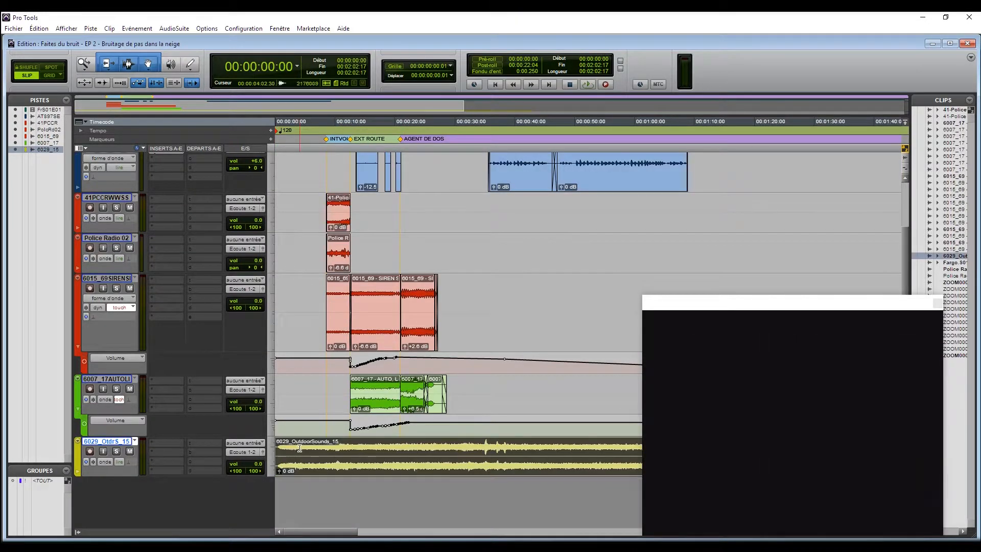
- Trim the outdoor ambience clip around the INT VOITURE section with a short fade-in, and play it from 00:00:06:04
click(299, 448)
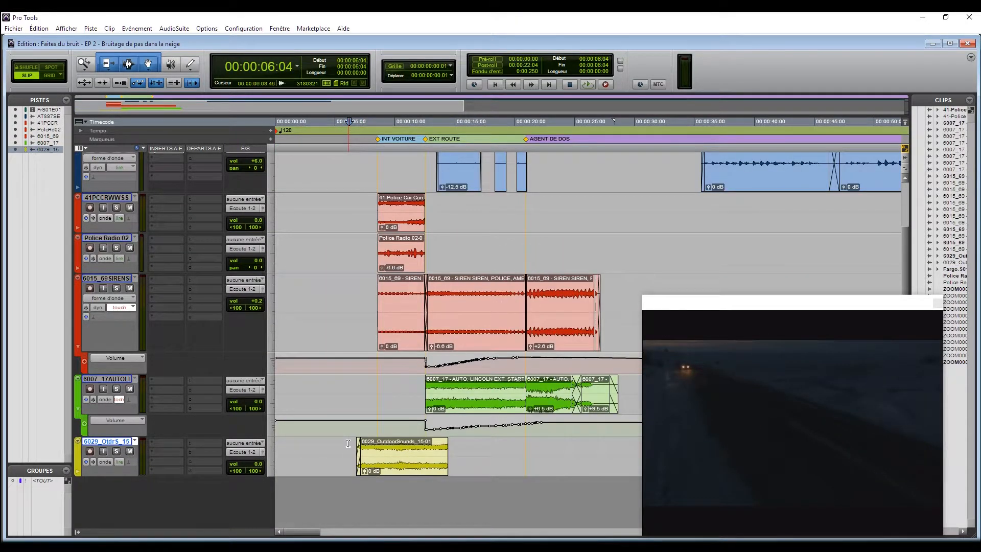
key(space)
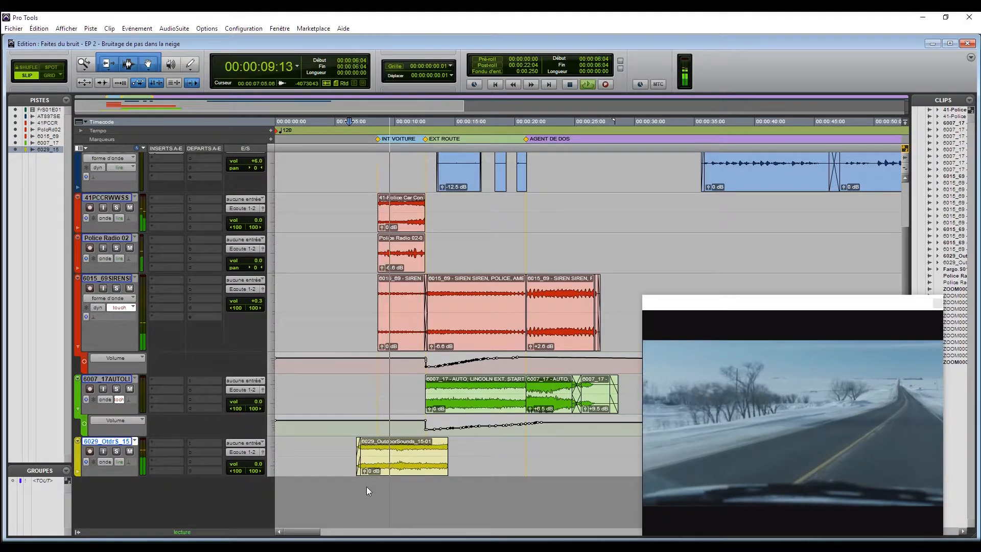
- Extend the outdoor ambience clip through the rest of the scene, up to the end of the last ZOOM0001 clip
scroll(351, 502, right, 3)
drag(355, 457, 462, 462)
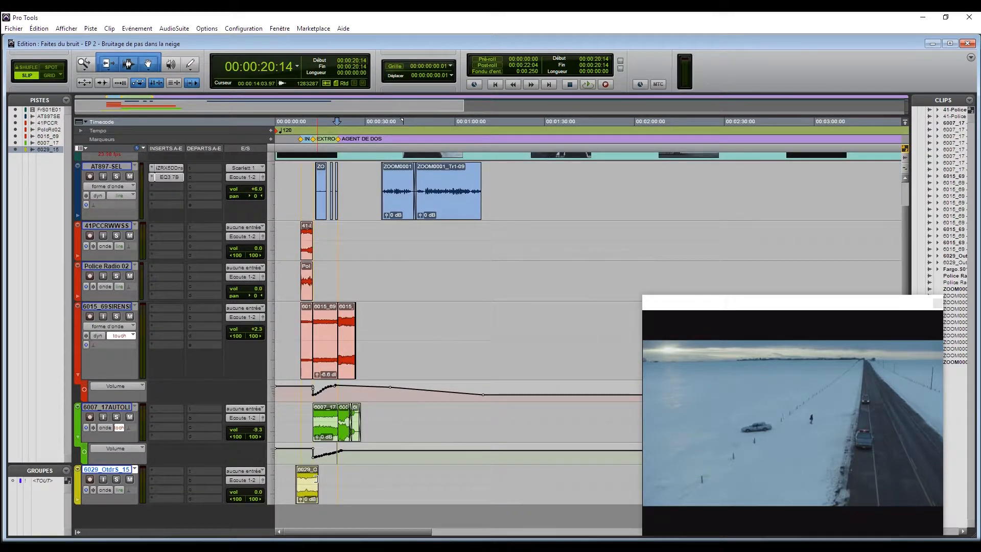
drag(316, 479, 481, 485)
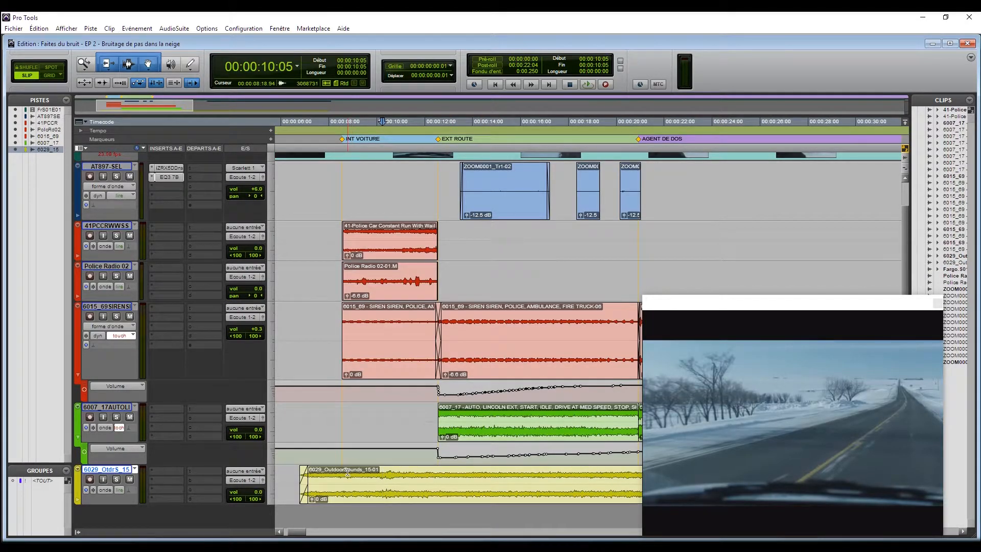
- Split the outdoor ambience clip at the INT VOITURE and EXT ROUTE markers, from 00:00:08:13 to 00:00:12:13
click(339, 475)
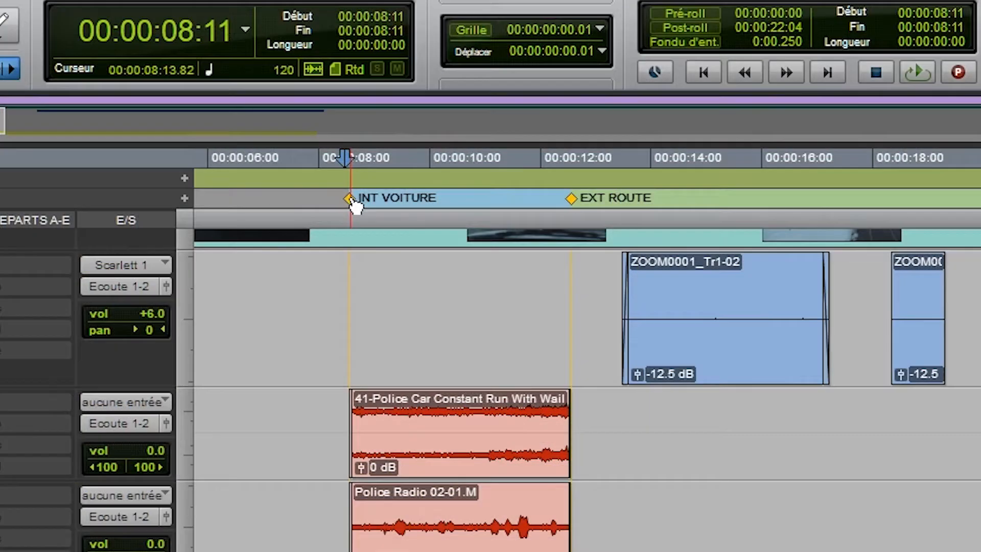
click(343, 139)
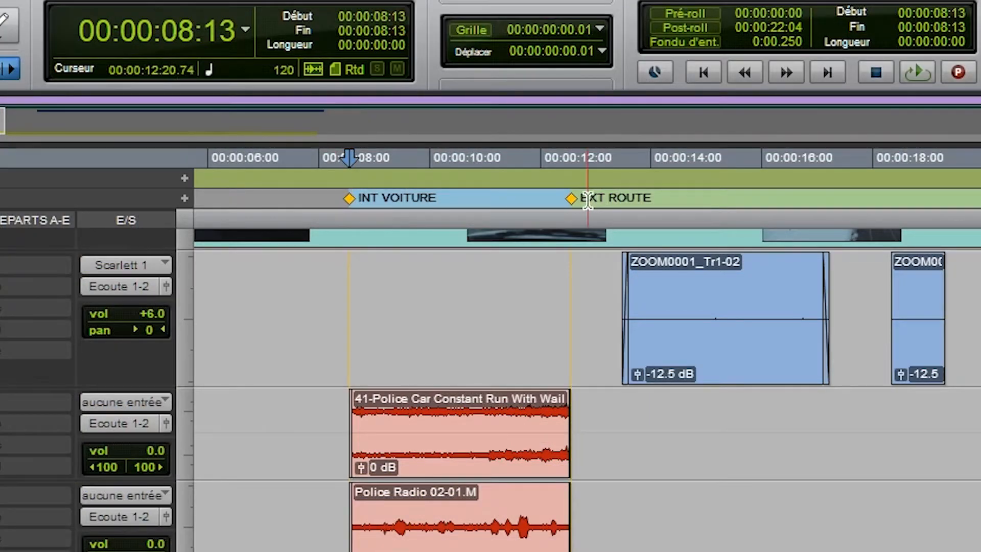
shift+click(572, 199)
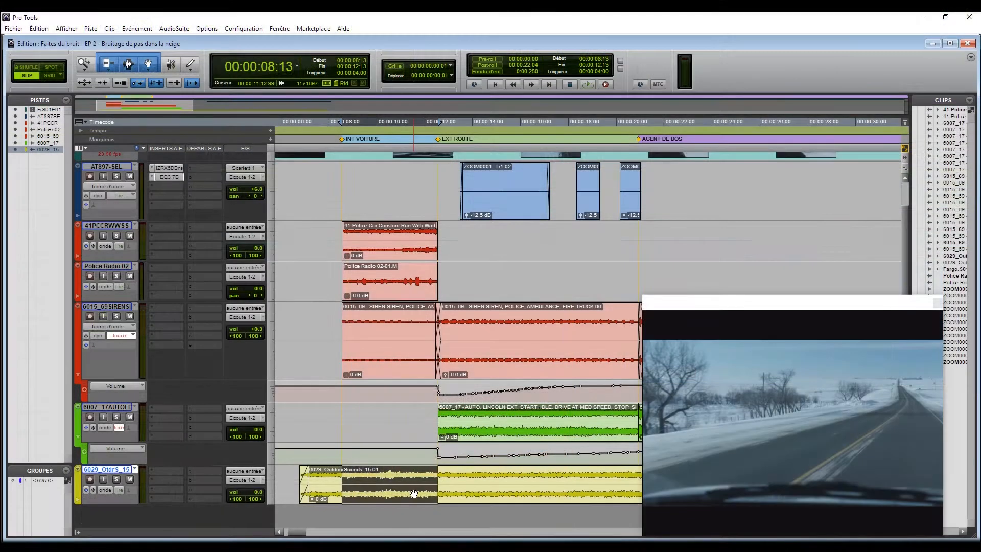
key(ctrl+e)
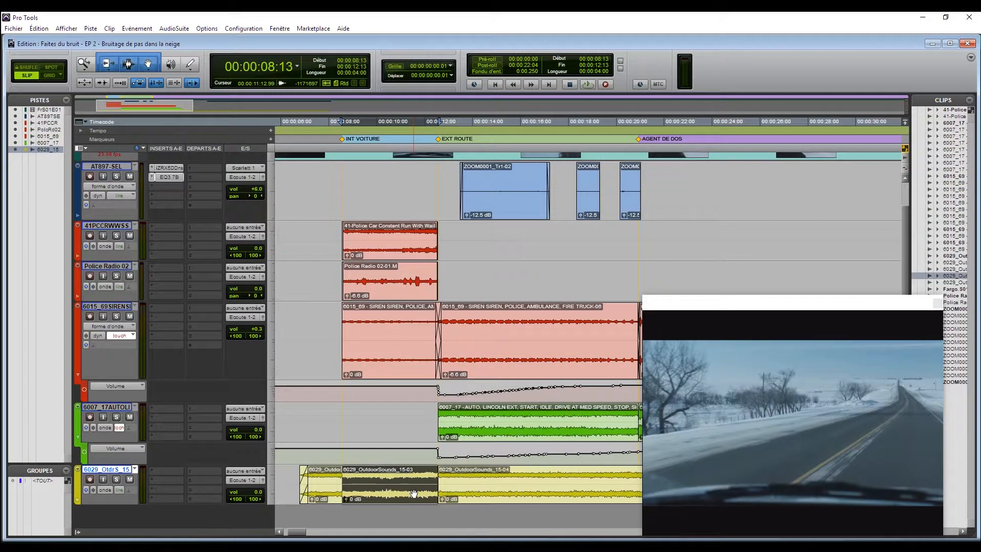
- Open the AudioSuite EQ3 7-Band for the car interior ambience, load the Outside The Club - 7 Band preset and start the preview
click(207, 28)
mouse_move(174, 28)
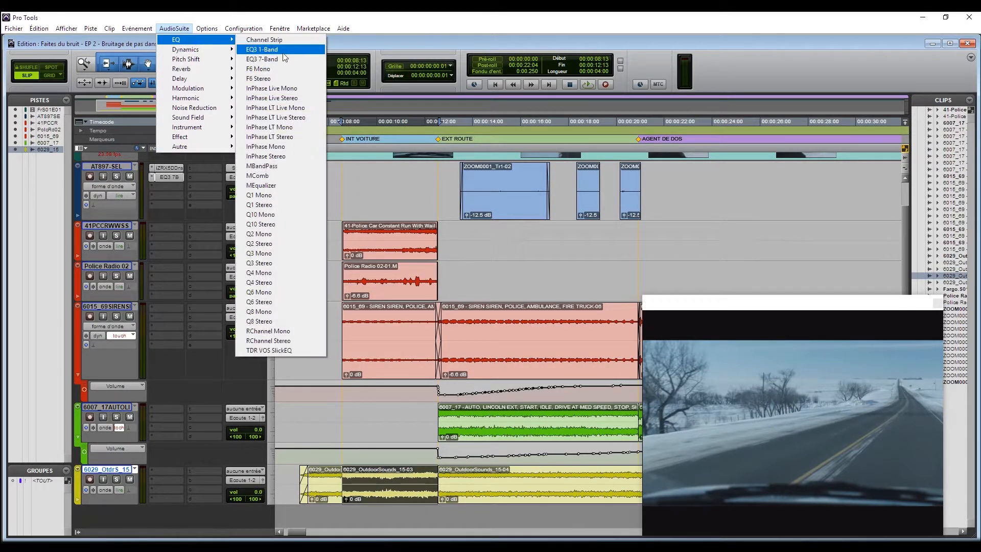
click(285, 59)
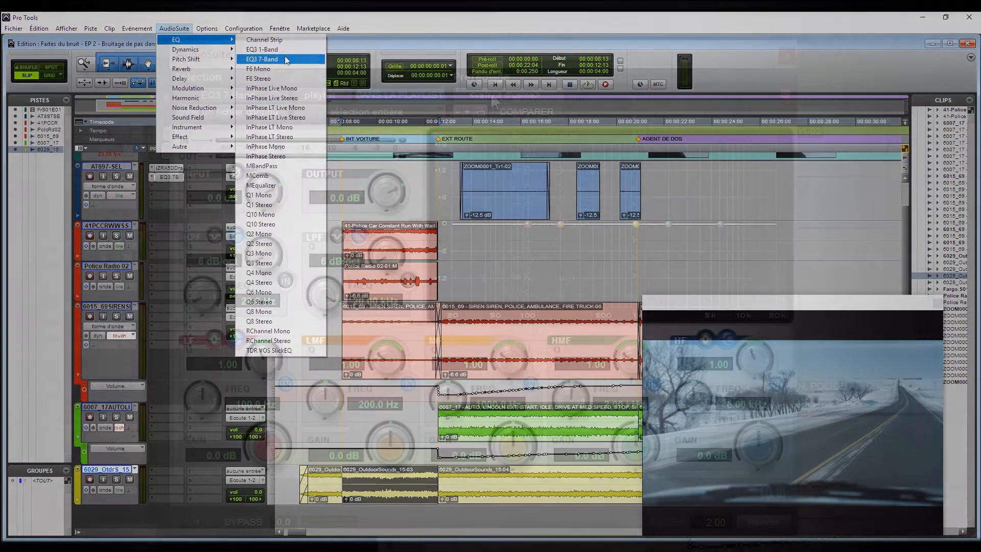
click(491, 95)
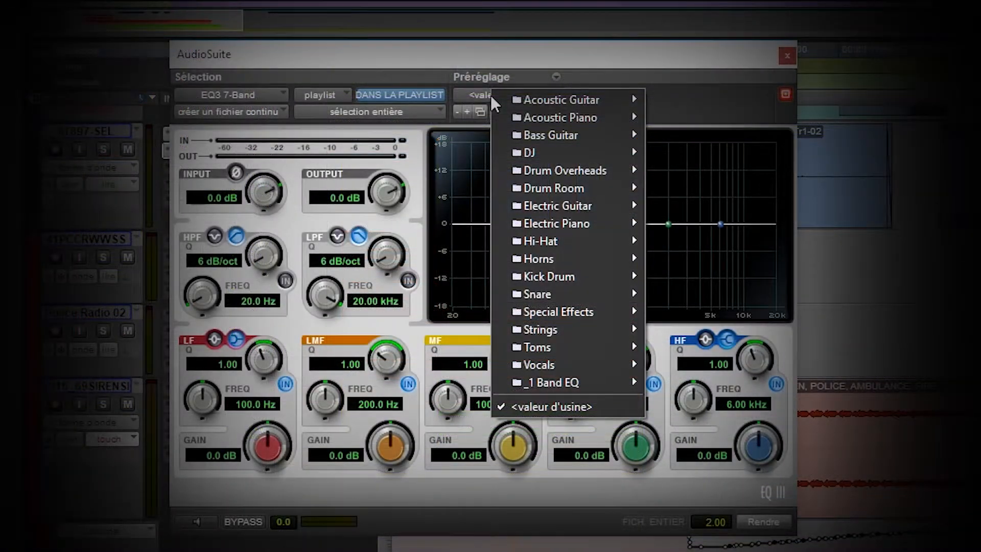
mouse_move(575, 309)
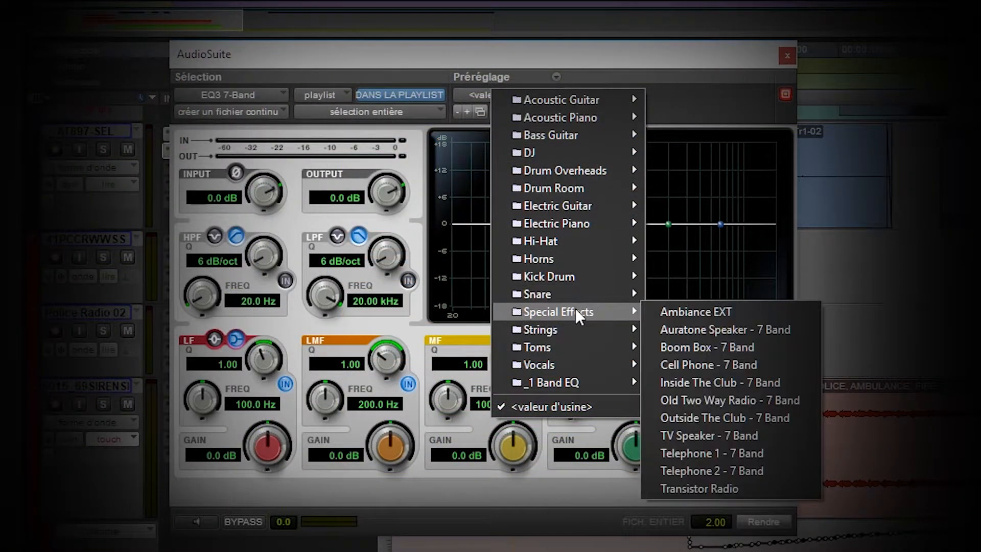
click(724, 417)
click(204, 519)
- Set LF to -3.4 dB at 85.2 Hz, LMF to -5.6 dB at 74.1 Hz and MF to -10.7 dB at 460.4 Hz, and render
mouse_move(527, 224)
mouse_down()
mouse_move(531, 254)
mouse_move(520, 239)
mouse_up()
drag(526, 194, 513, 248)
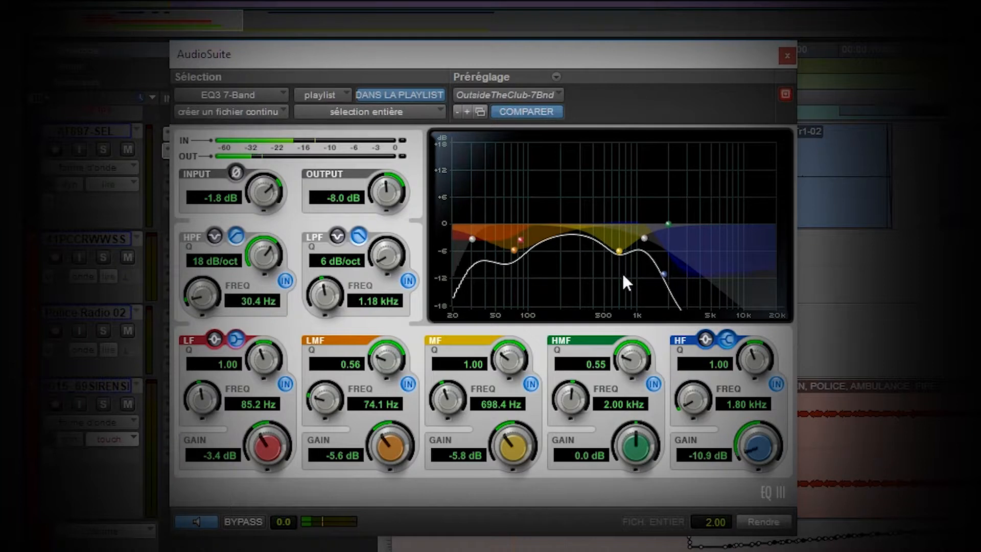
drag(627, 248, 599, 274)
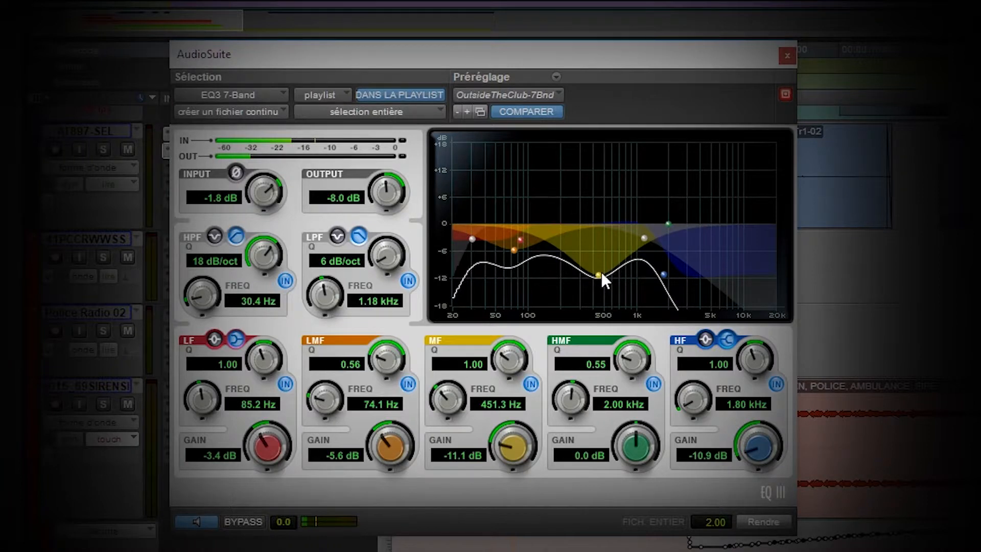
drag(600, 271, 596, 274)
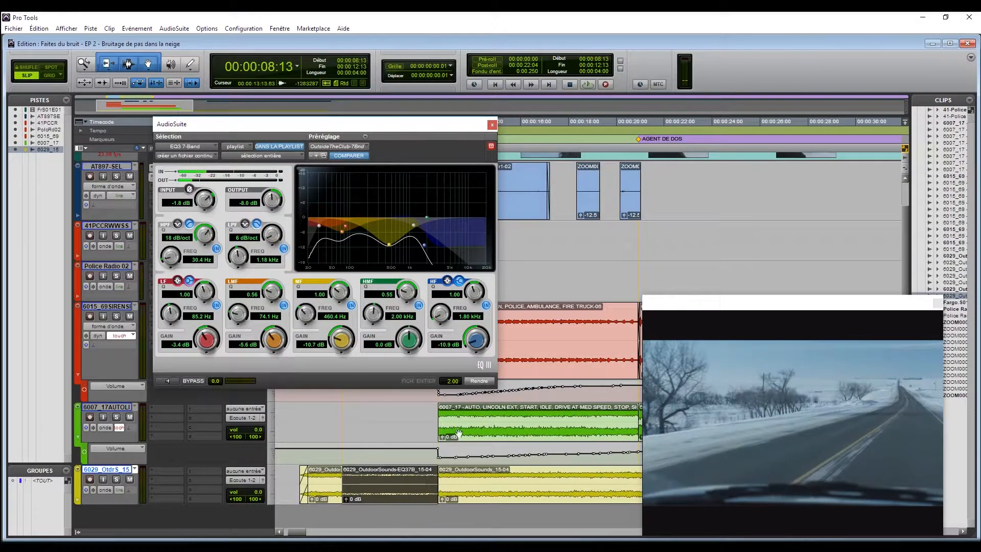
- Close the EQ plug-in and check the filtered ambience and its transitions in playback from 00:00:06:12
drag(446, 477, 330, 485)
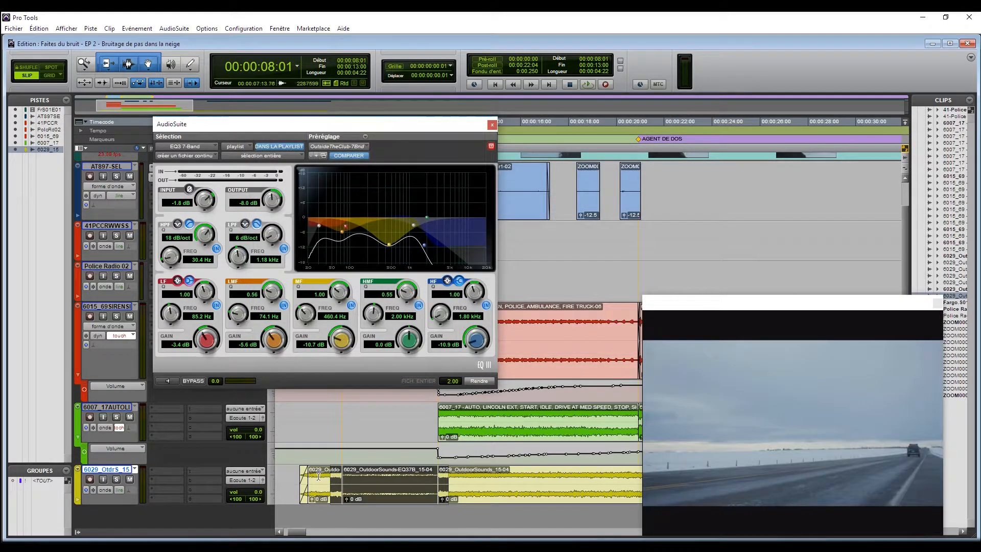
click(292, 486)
click(491, 125)
key(space)
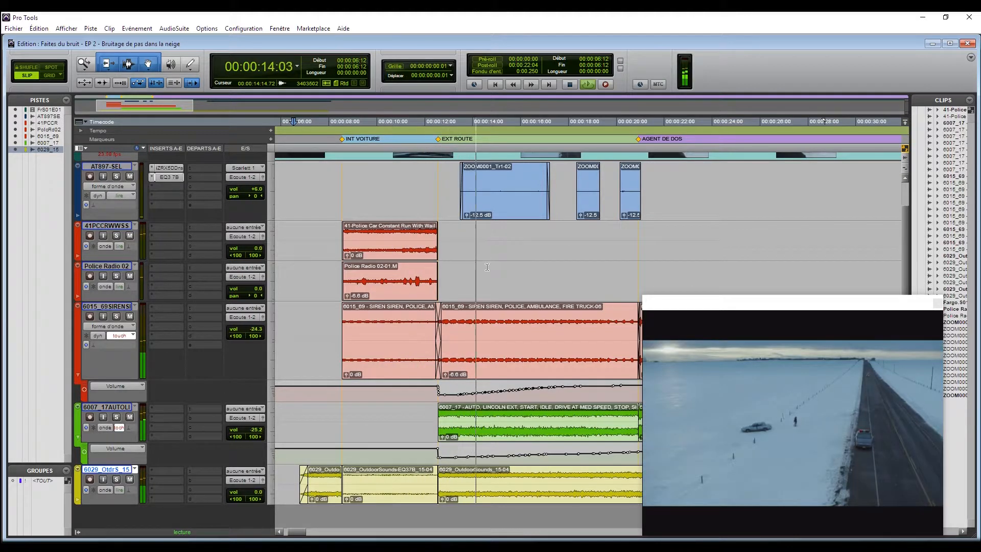
key(r)
key(r)
key(space)
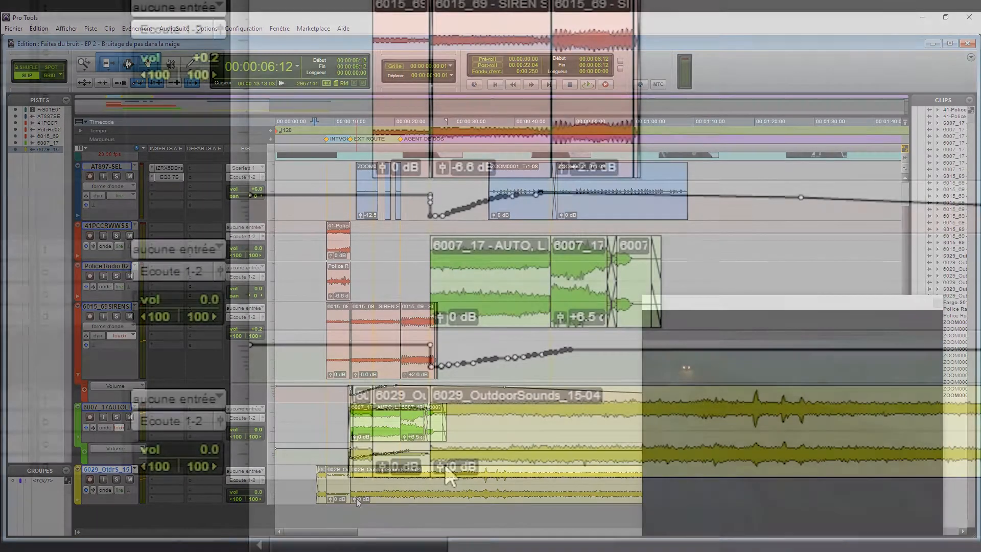
- Lower the clip gain of the outdoor ambience after the EXT ROUTE marker to -12.3 dB while listening to it
drag(356, 499, 355, 501)
key(space)
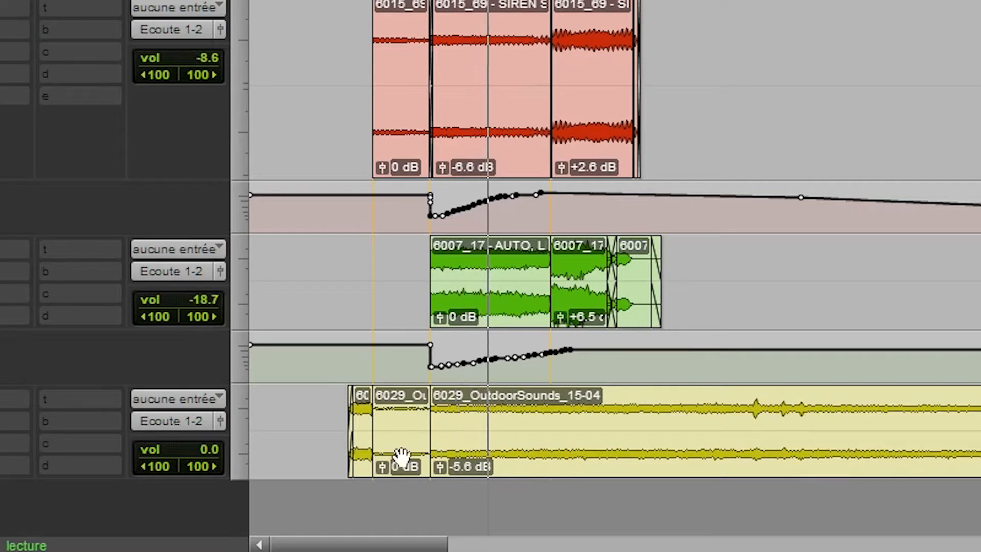
drag(441, 465, 436, 476)
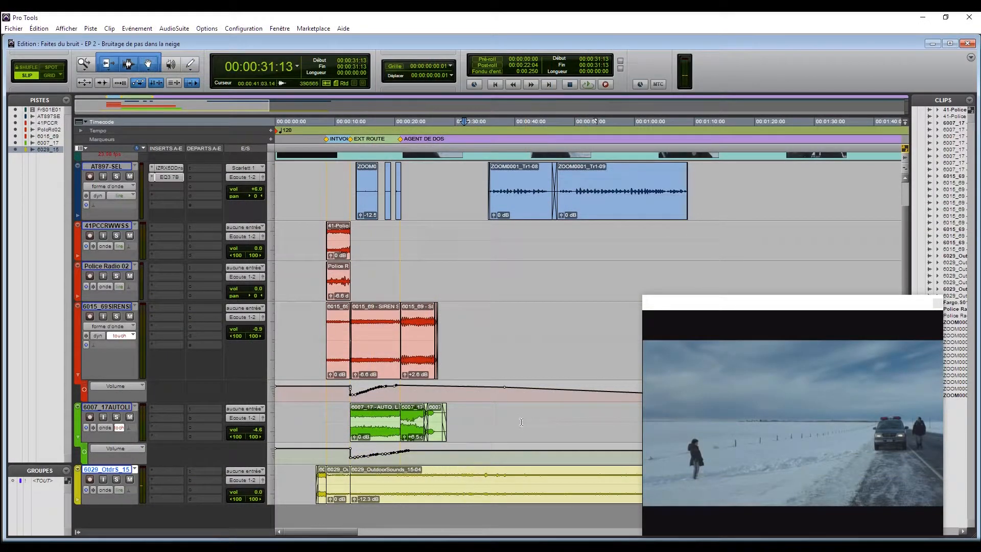
drag(429, 483, 467, 485)
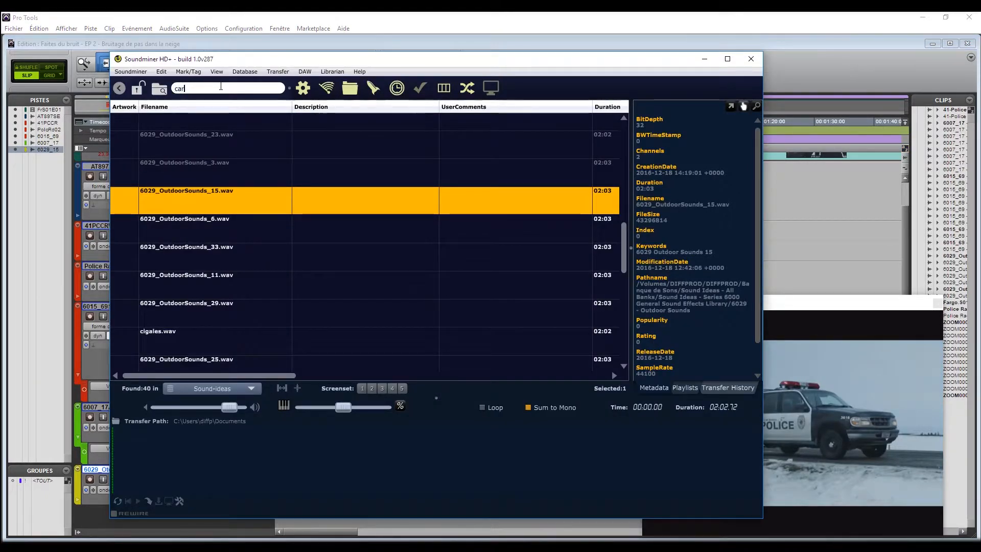
- Search the Soundminer library for "car* door*" and audition the car door sounds, ending with Vehicle Door Town Car Ext.wav
text(or)
key(Return)
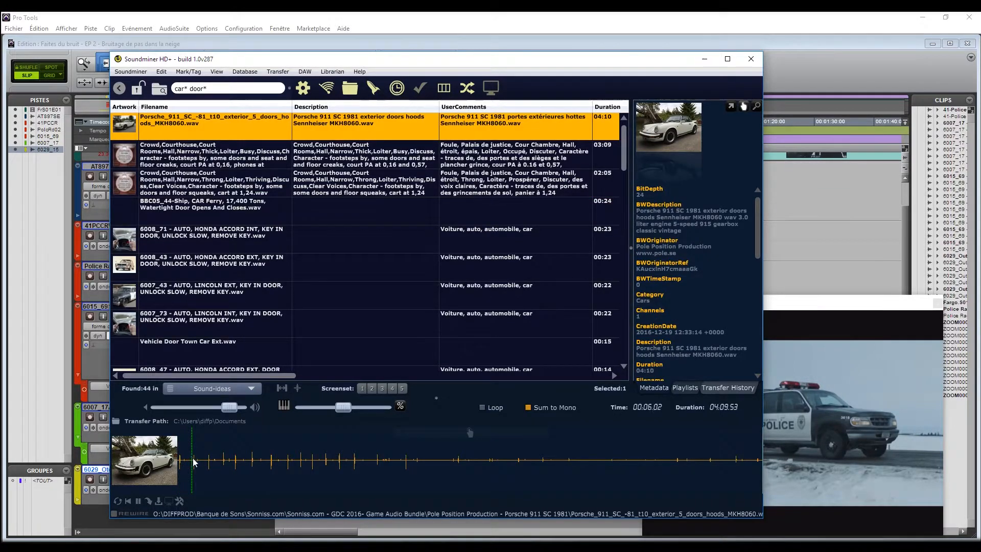
click(189, 161)
click(201, 234)
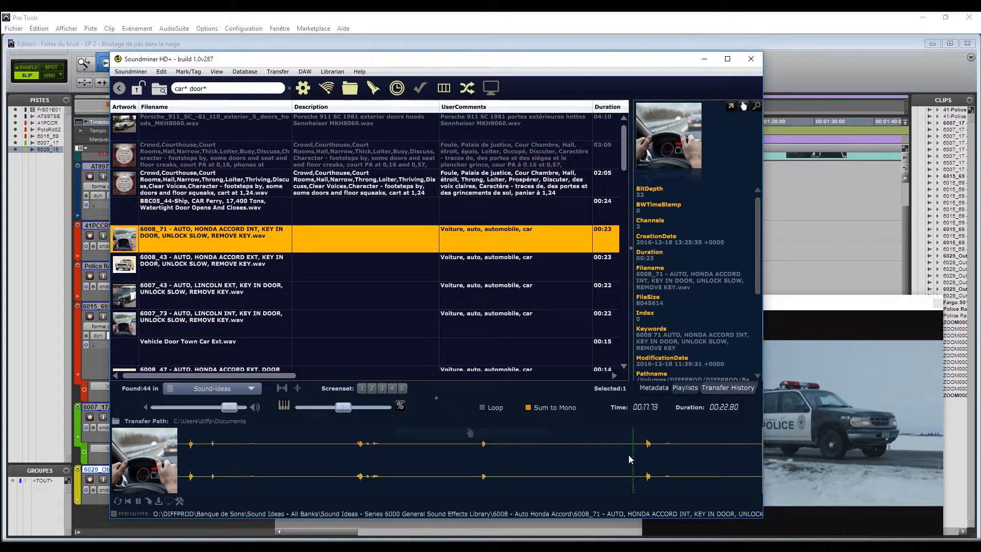
click(205, 264)
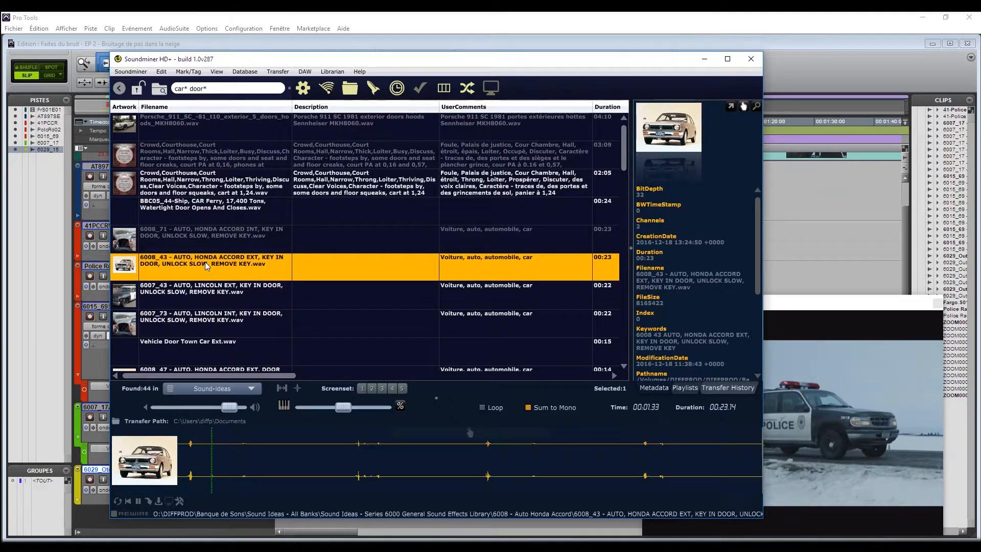
click(169, 350)
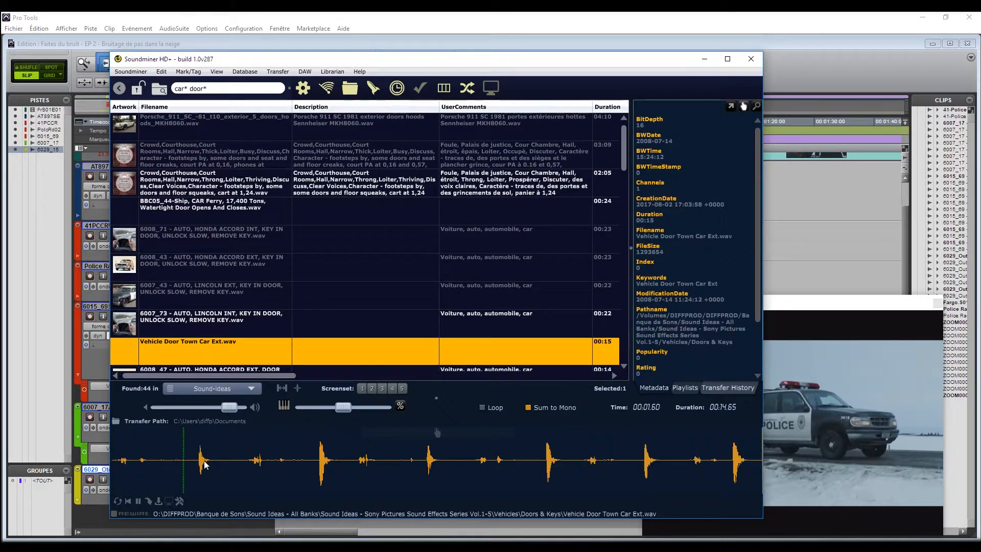
- Import the second door opening and closing, about 2.71 seconds of Vehicle Door Town Car Ext, into Pro Tools on a new track named porte
drag(228, 466, 350, 474)
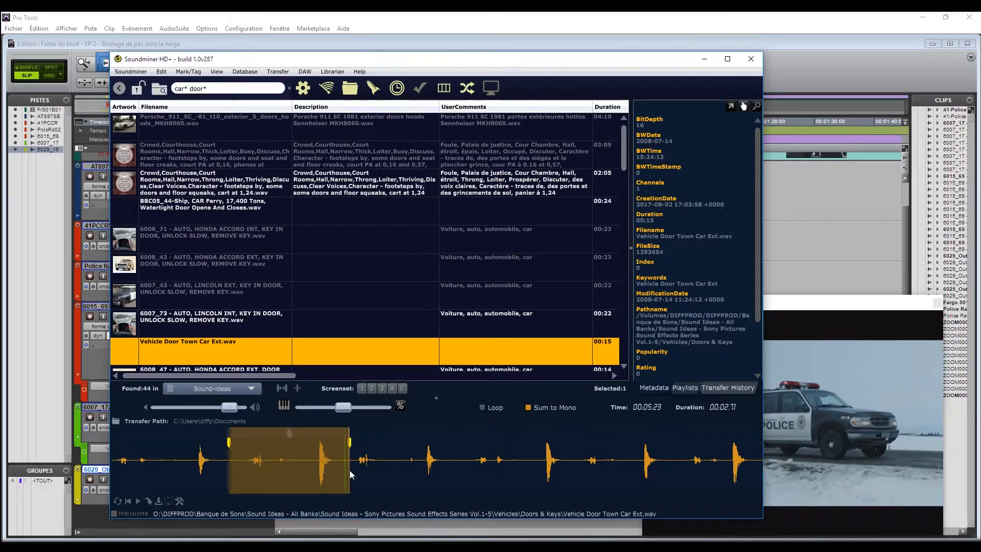
drag(302, 432, 820, 255)
click(91, 28)
click(102, 37)
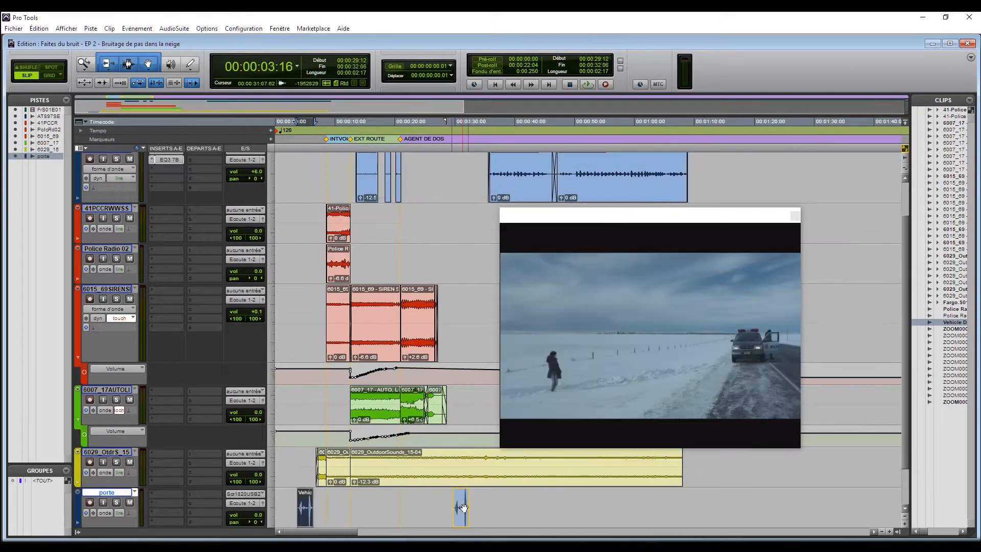
- Position the car door clip near 00:00:27:15 on the porte track and check its sync in playback from 00:00:27:07
drag(461, 508, 472, 507)
click(465, 503)
key(t)
key(t)
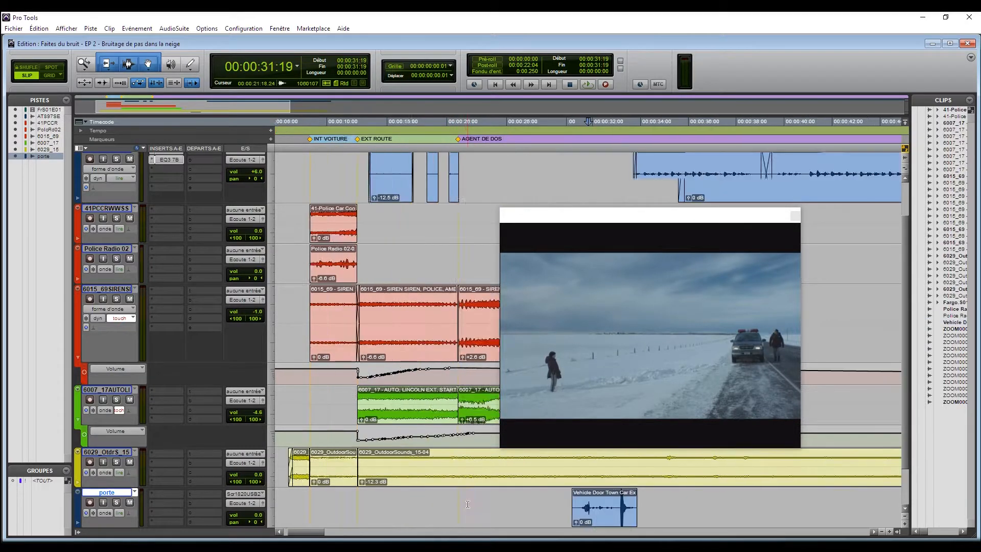
click(377, 493)
key(space)
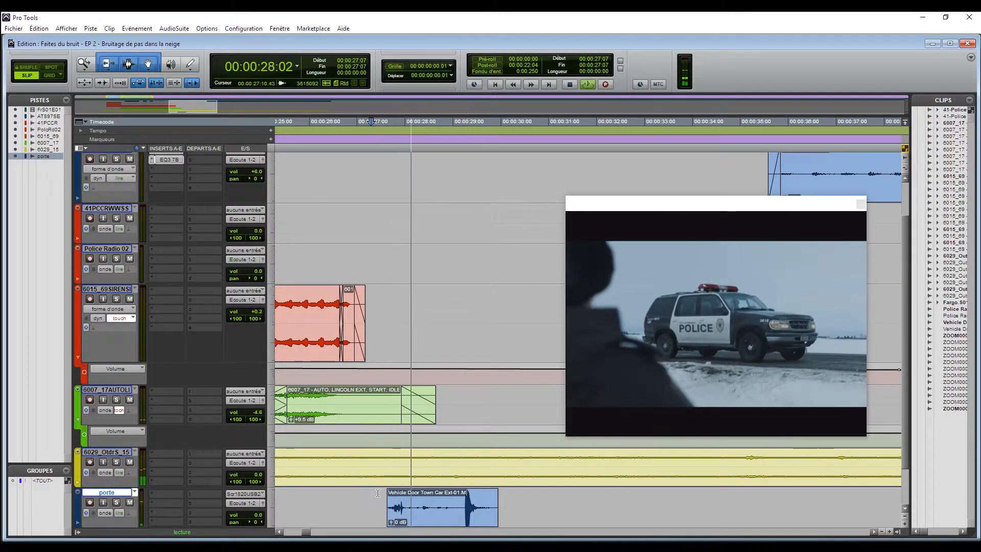
- Split the door clip at 00:00:29:01 between opening and closing, and trim the closing sound's start to 00:00:29:06
click(455, 495)
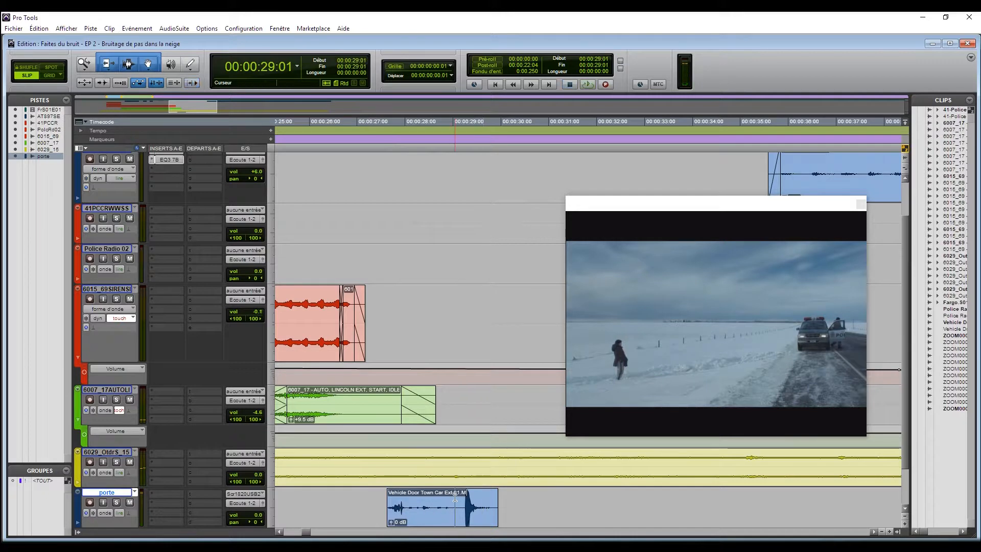
key(b)
click(466, 507)
key(t)
key(t)
key(t)
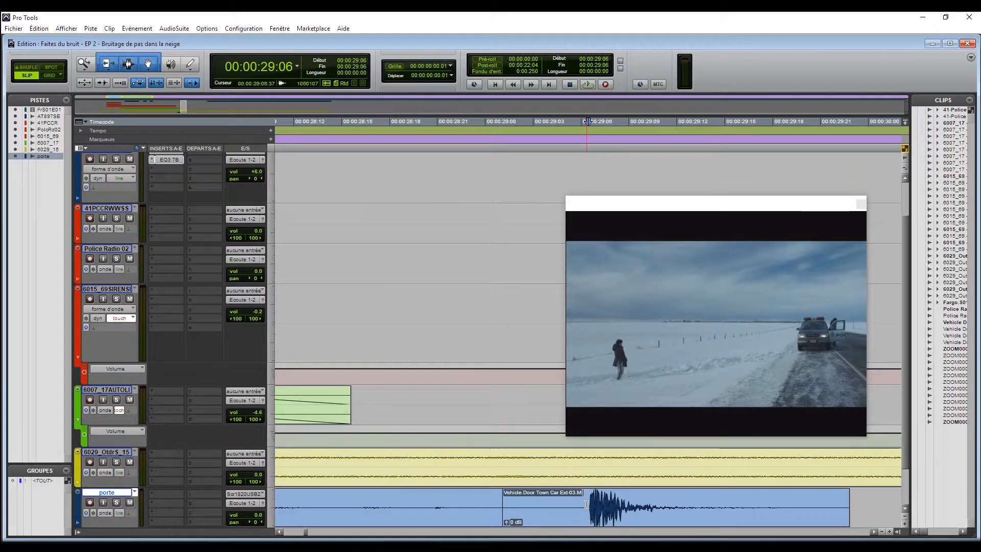
key(a)
- Move the door-closing clip to about 00:00:31:00 to match the picture, and play the door sounds
key(r)
key(r)
click(606, 521)
drag(605, 521, 757, 506)
click(476, 501)
key(space)
- Add a short fade-in to the door-opening clip, lower its clip gain to -10.3 dB and play it
click(416, 502)
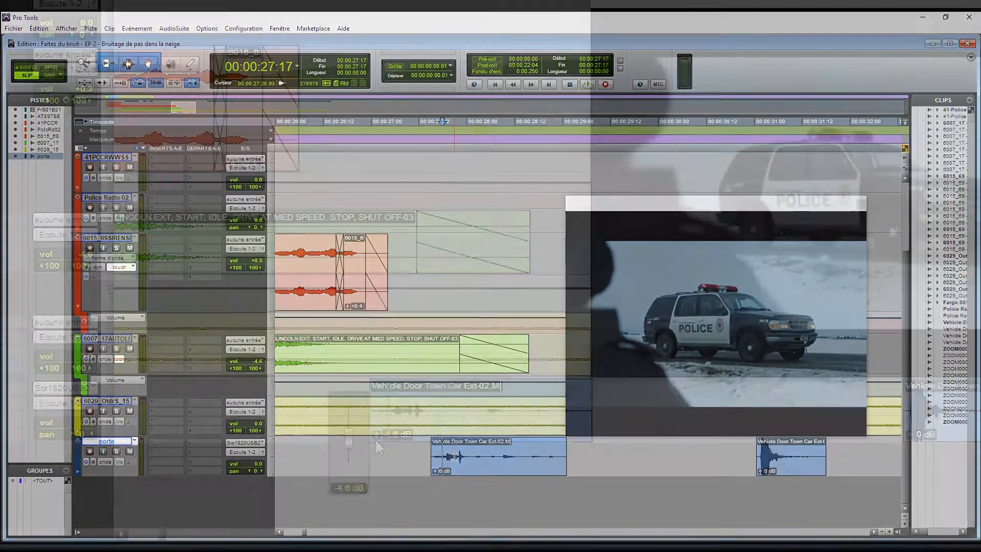
drag(434, 471, 434, 475)
key(space)
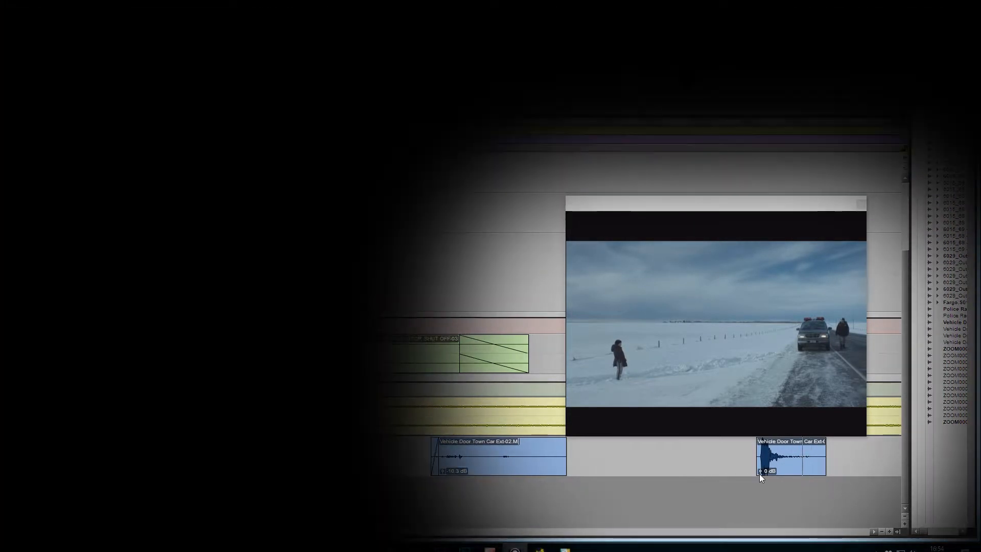
- Lower the door-closing clip's gain to -14.1 dB and listen to the result
drag(760, 470, 762, 478)
click(738, 450)
click(728, 449)
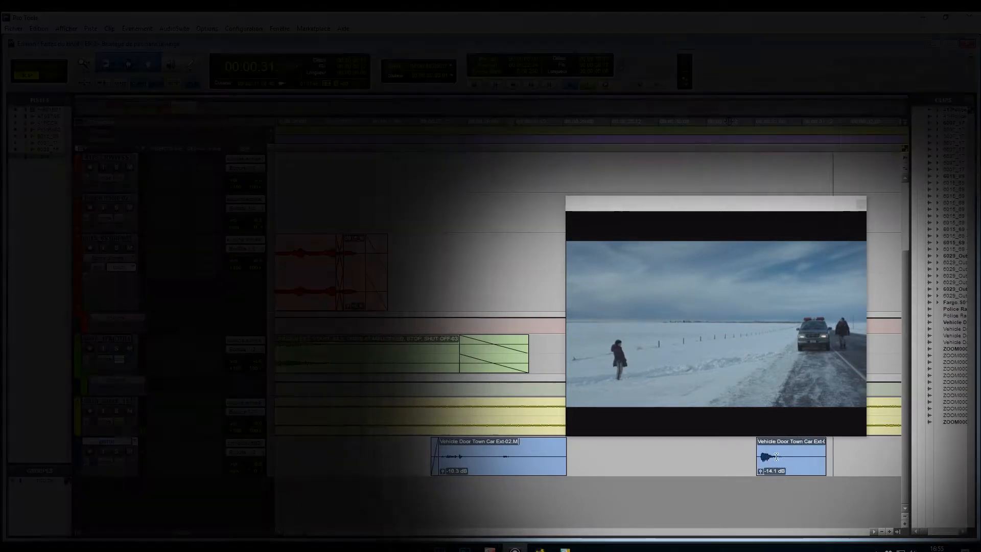
key(space)
- Fade out the end of the door-closing clip and check it in playback from 00:00:30:14, then replay the door sequence
drag(808, 450, 839, 451)
key(f)
click(715, 455)
key(space)
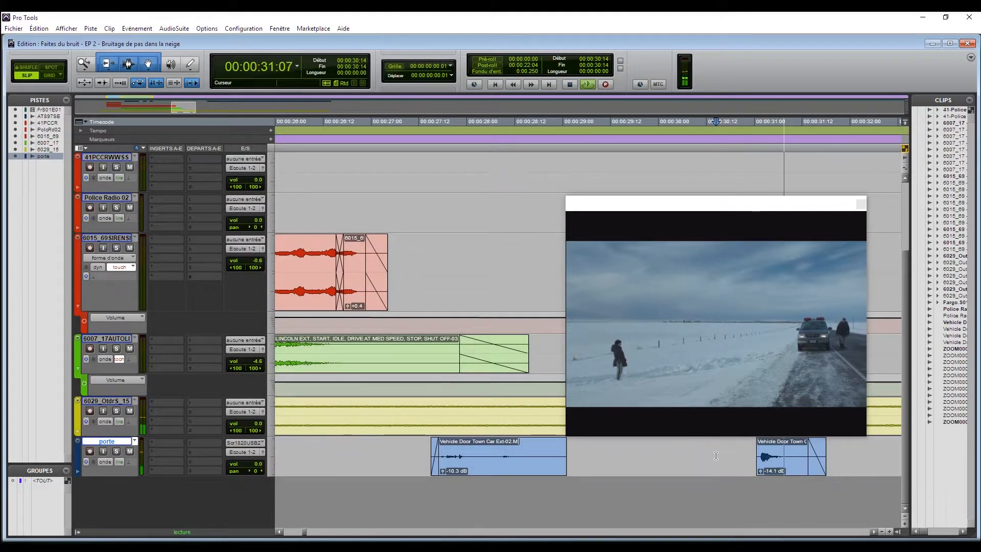
key(r)
key(r)
key(space)
click(518, 449)
key(space)
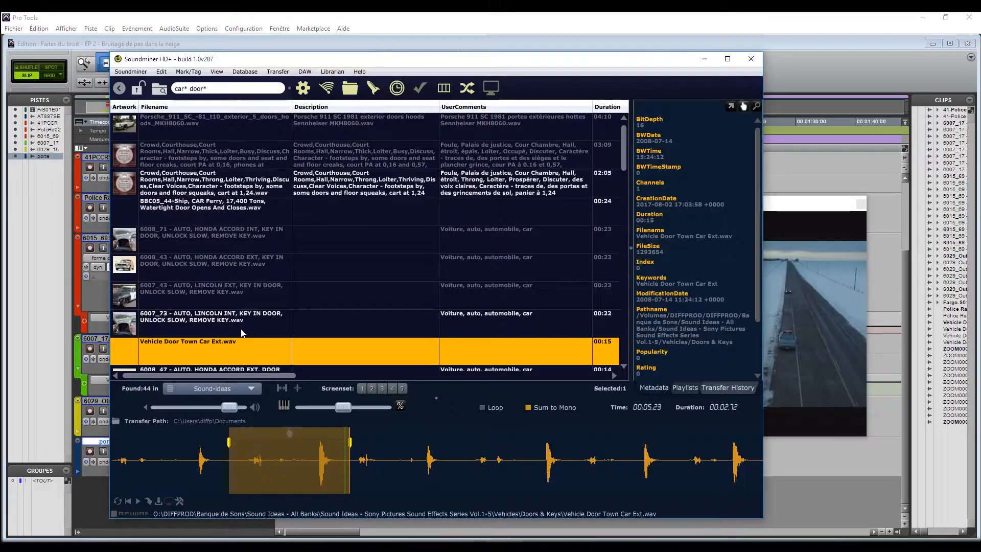
- Browse the sound library to the Sound Ideas Series 6000 folder 6036 - Weather (meteo)
click(229, 390)
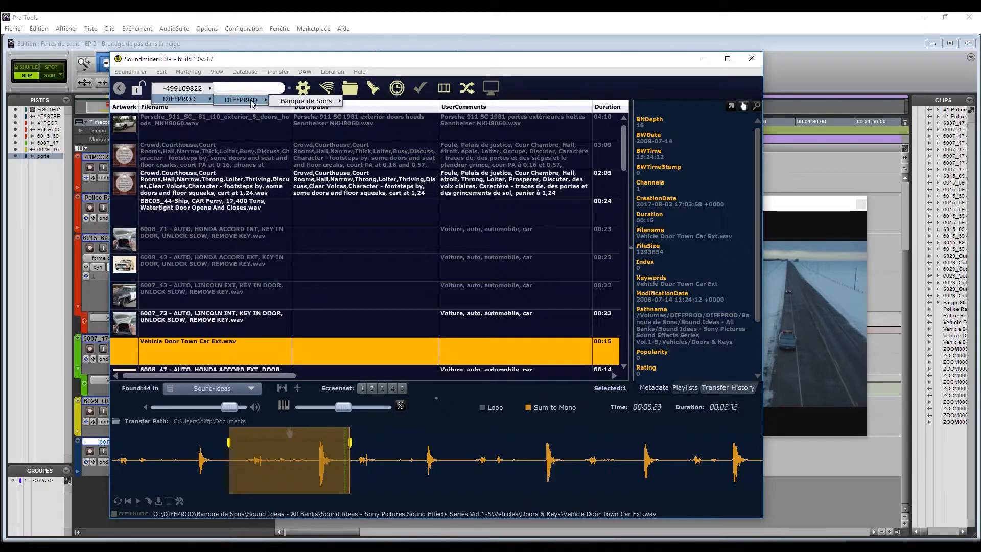
mouse_move(291, 104)
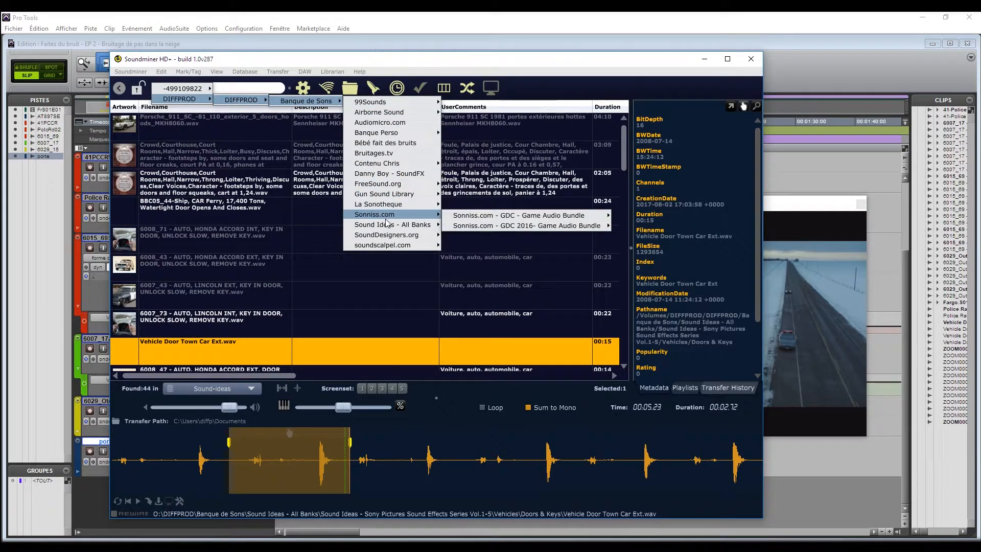
mouse_move(388, 224)
mouse_move(529, 310)
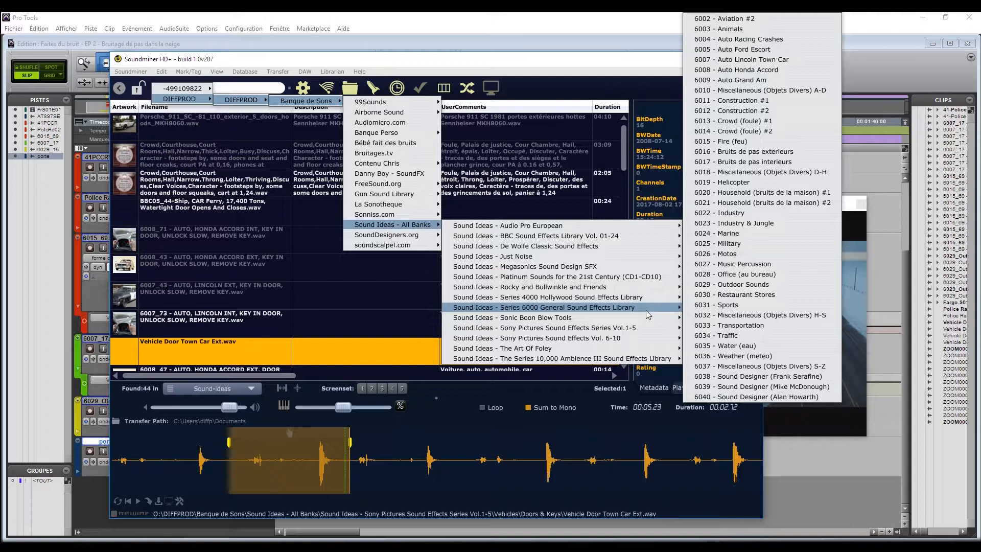
click(756, 357)
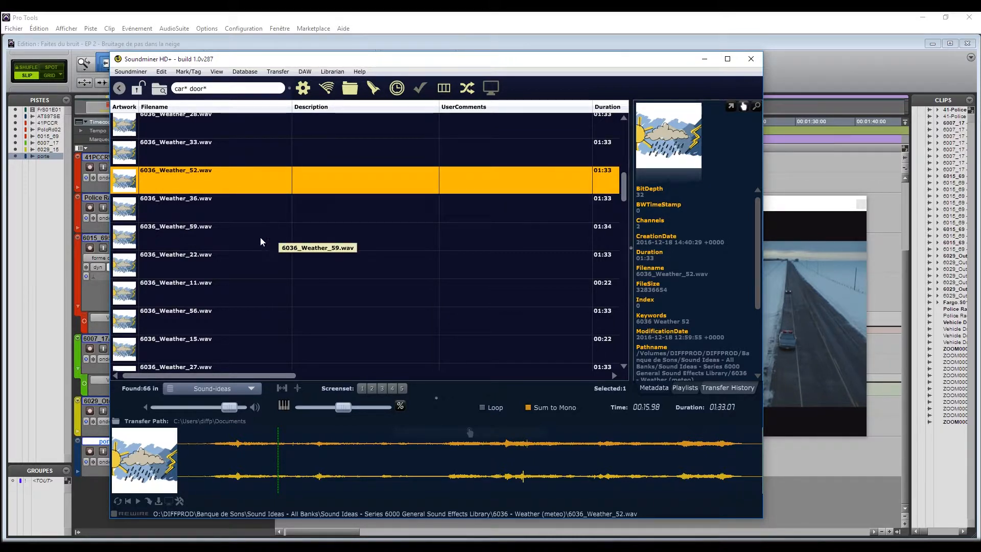
- Audition the 6036_Weather sounds, including 59, 27, 32, 29 and 44, for a winter wind ambience
click(244, 234)
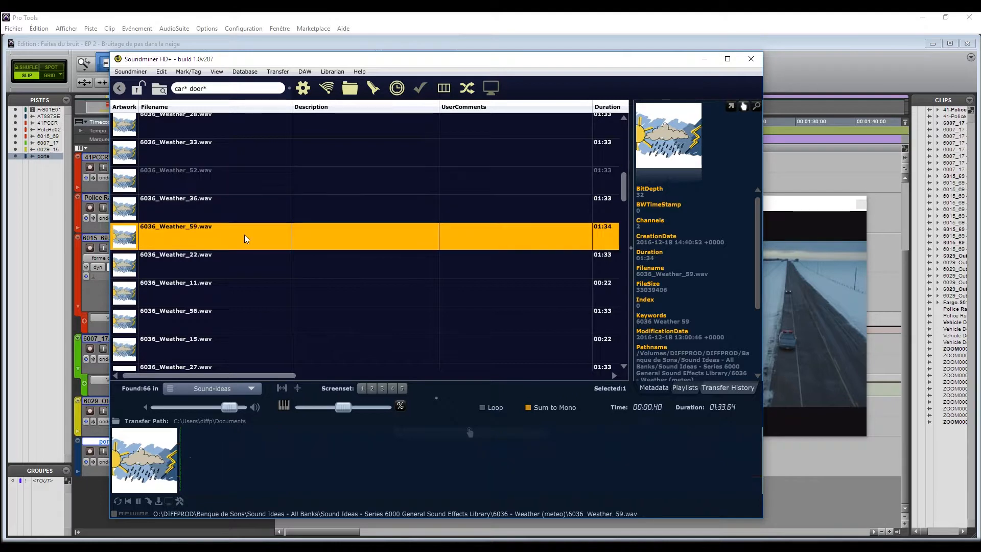
click(203, 304)
scroll(203, 304, down, 3)
click(207, 288)
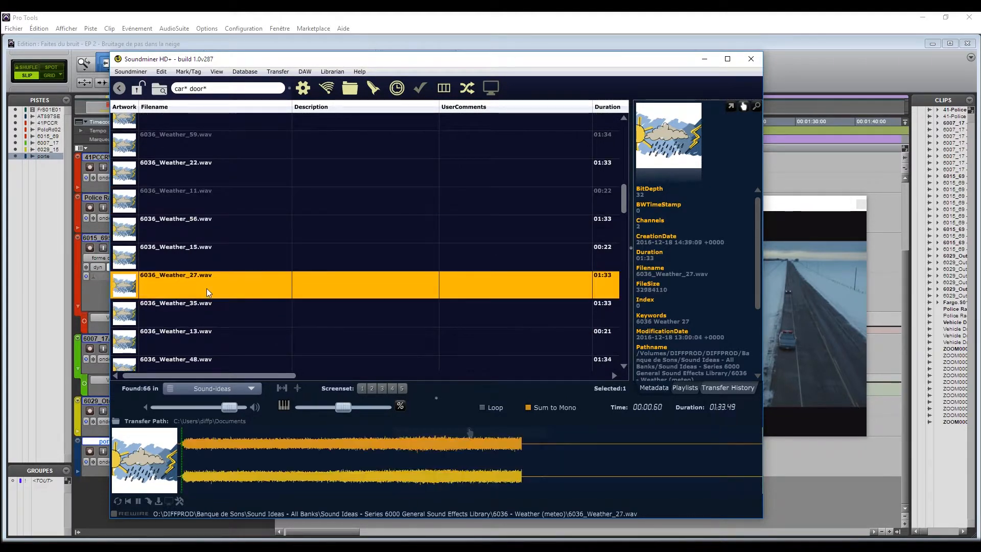
scroll(207, 287, down, 3)
click(207, 286)
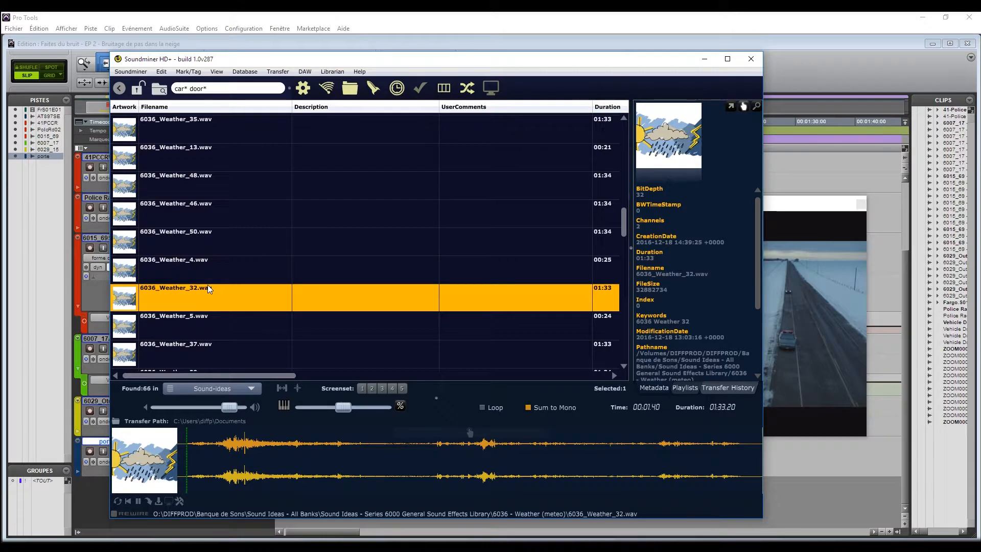
click(242, 461)
scroll(228, 258, down, 6)
scroll(205, 279, up, 3)
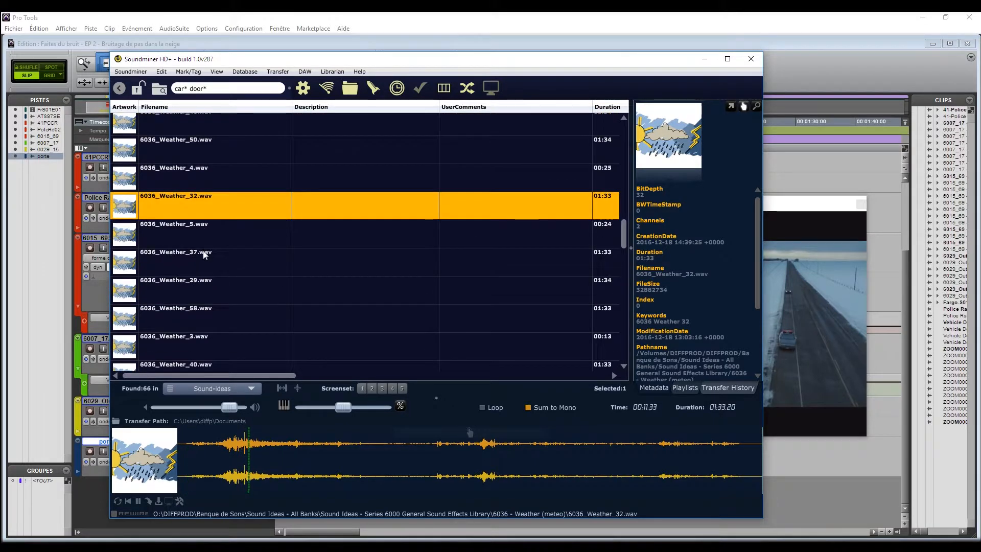
click(203, 290)
scroll(218, 331, down, 3)
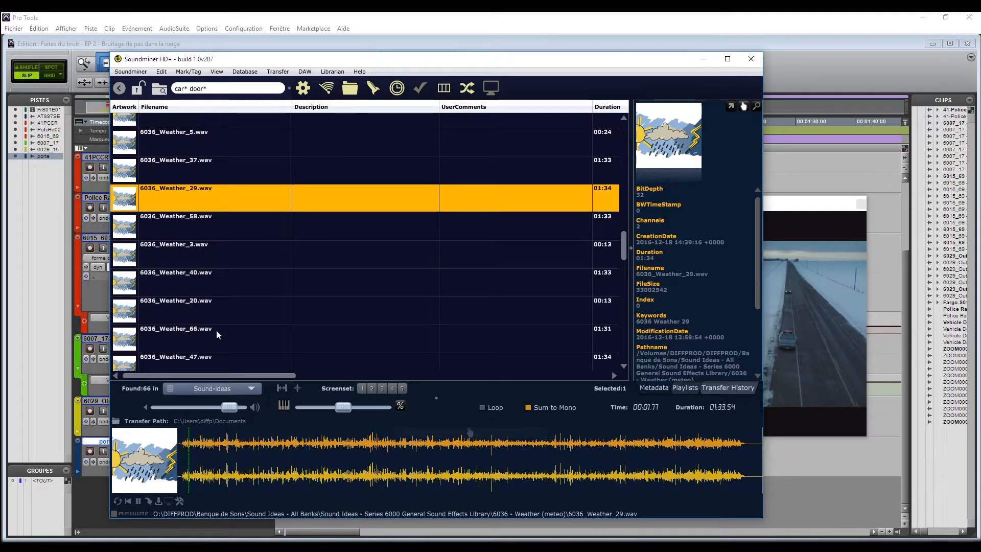
click(209, 309)
scroll(210, 309, down, 6)
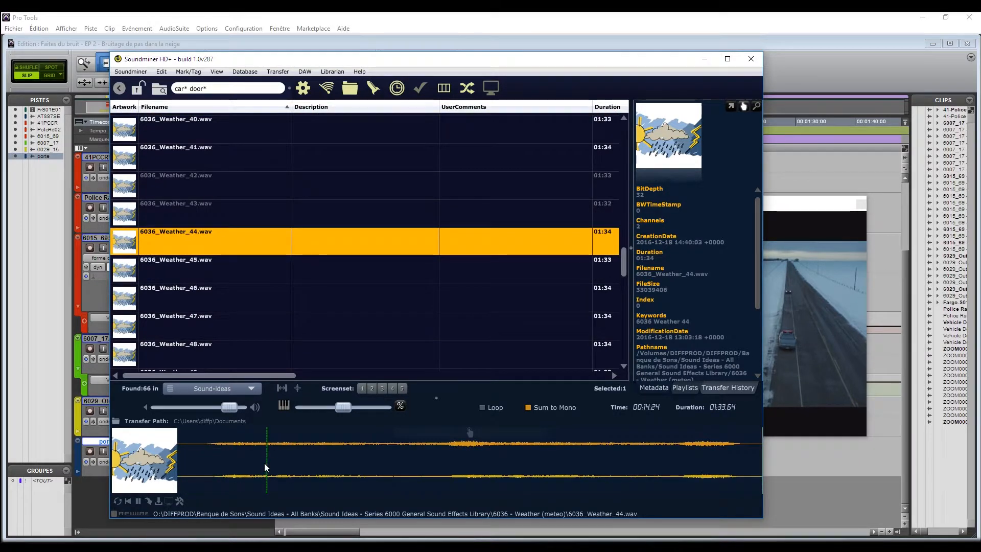
click(343, 456)
- Import 6036_Weather_44 onto a new track in Pro Tools, place it above the outdoor-sounds track and colour it yellow
drag(329, 242, 790, 492)
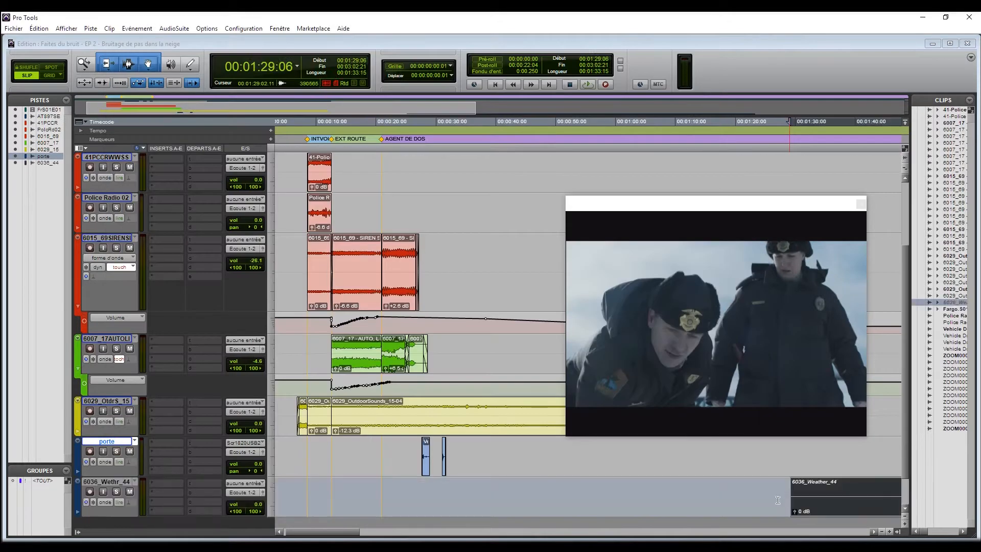
click(744, 495)
drag(94, 483, 114, 401)
double_click(78, 413)
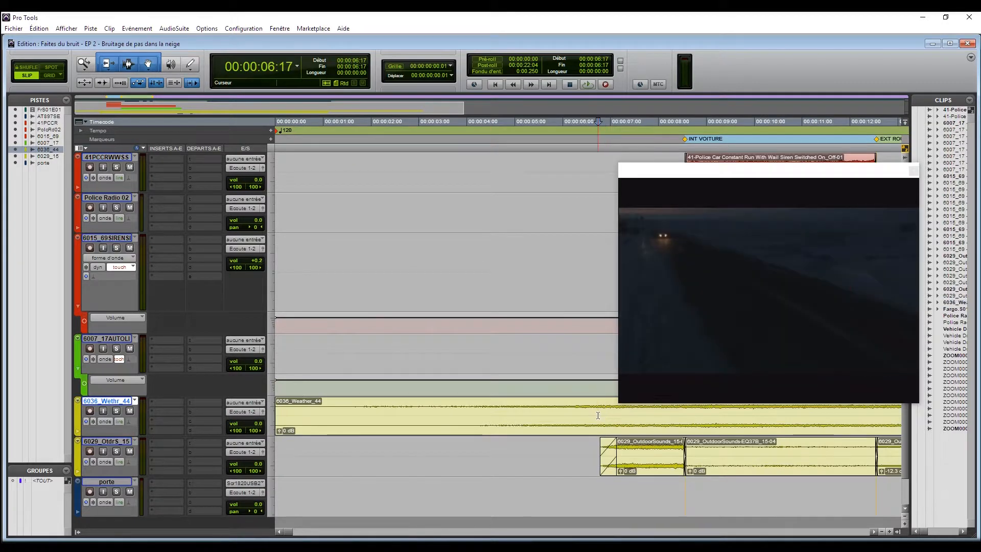
- Trim the weather clip's start to 00:00:06:16, fade it in until 00:00:07:03 and play the result
key(a)
drag(595, 412, 617, 411)
key(f)
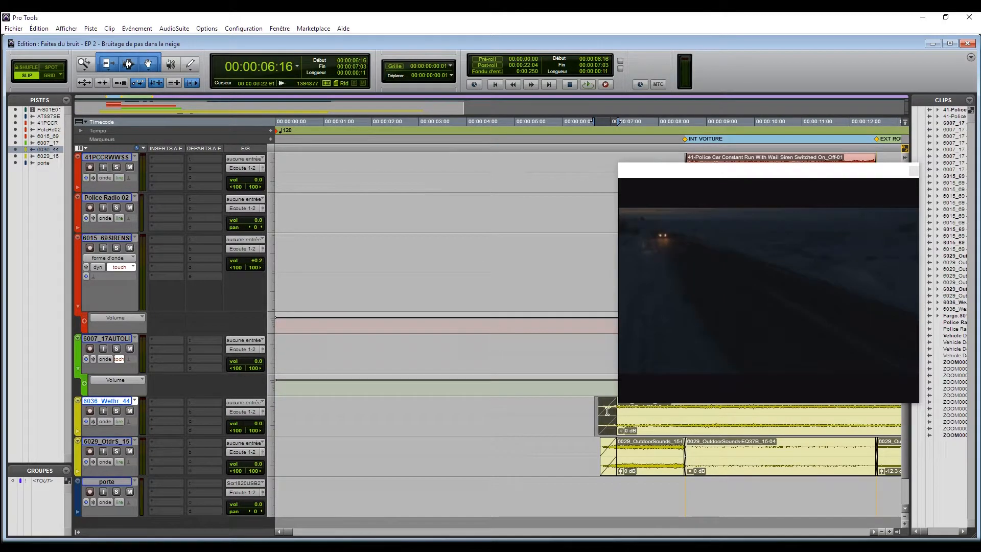
click(589, 410)
key(r)
key(space)
- Separate the weather clip at the INT VOITURE and EXT ROUTE markers
drag(290, 531, 296, 531)
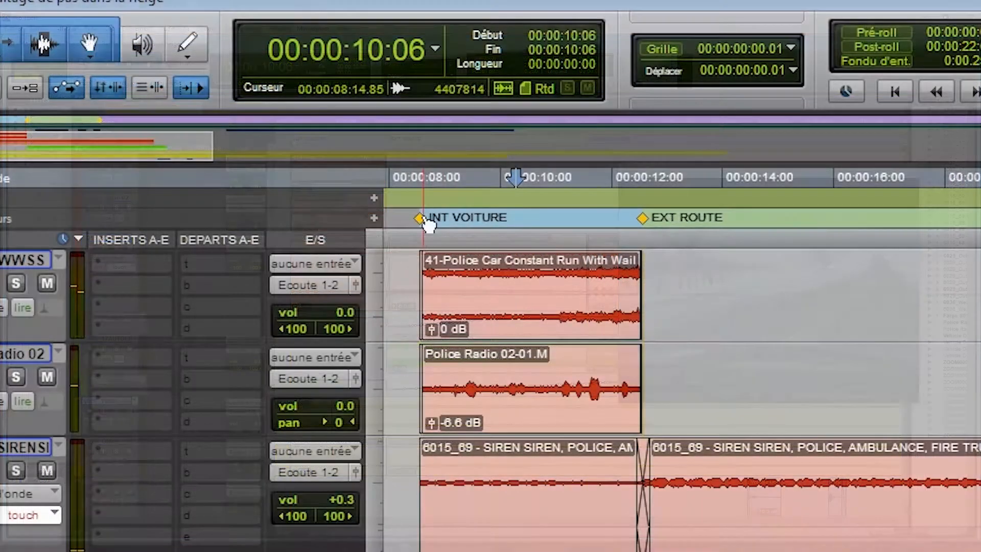
click(419, 219)
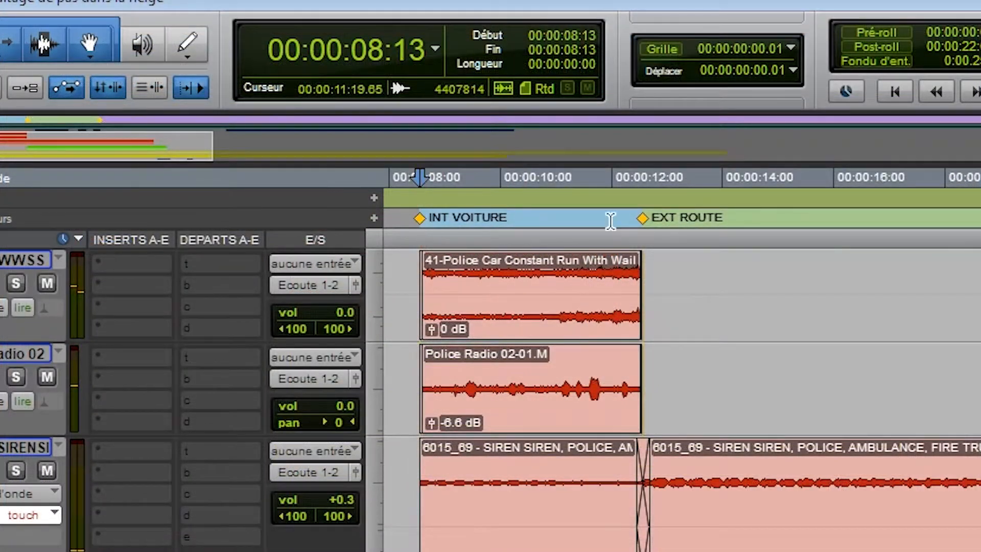
shift+click(644, 219)
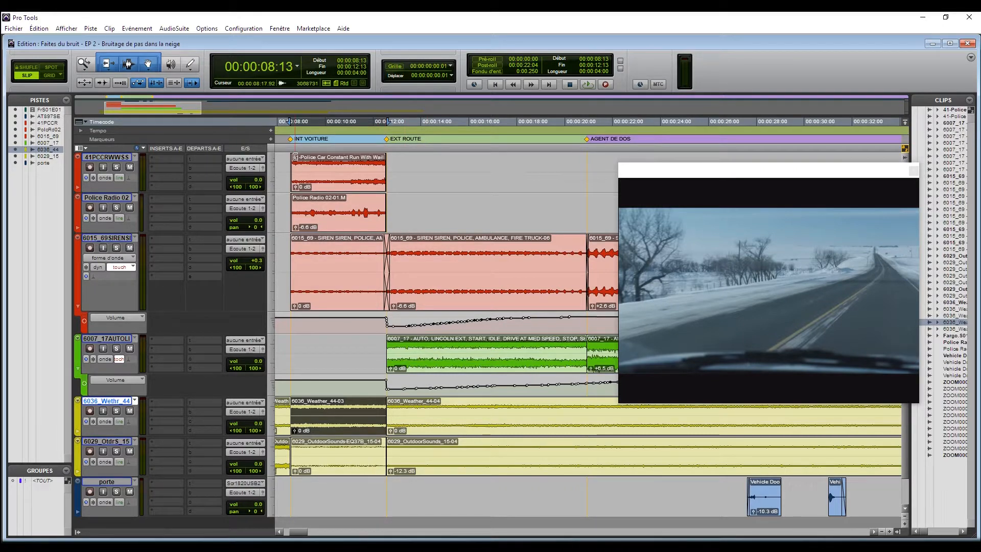
drag(289, 141, 395, 450)
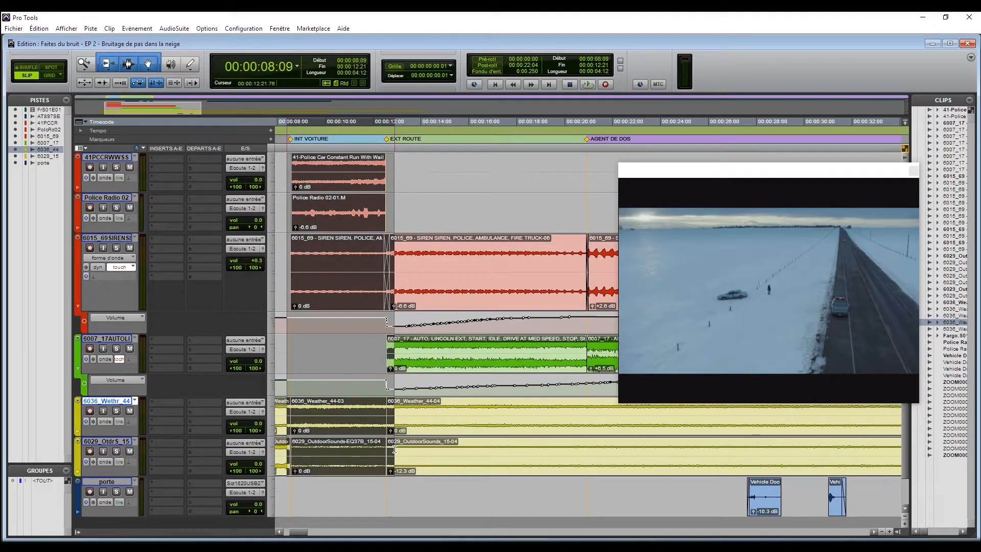
click(371, 450)
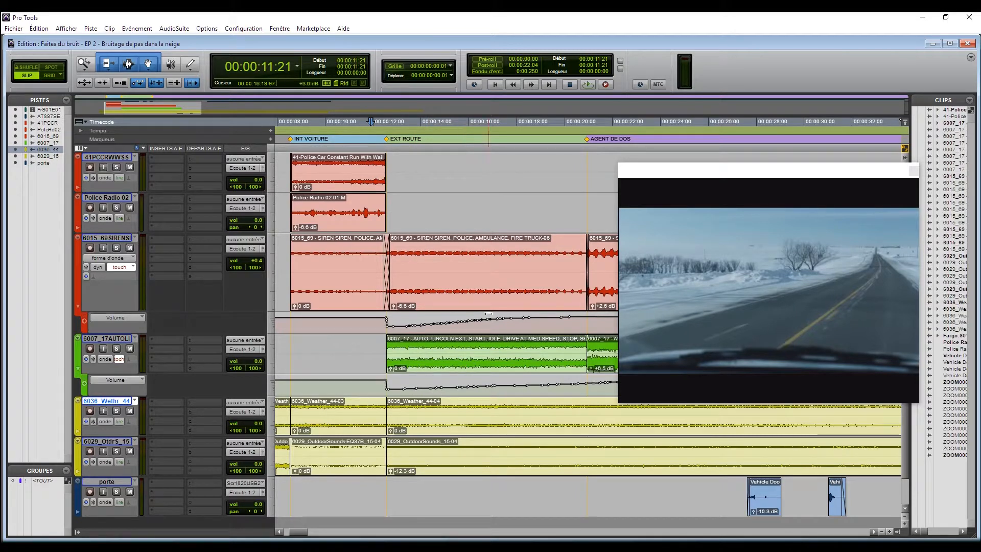
click(339, 342)
click(283, 494)
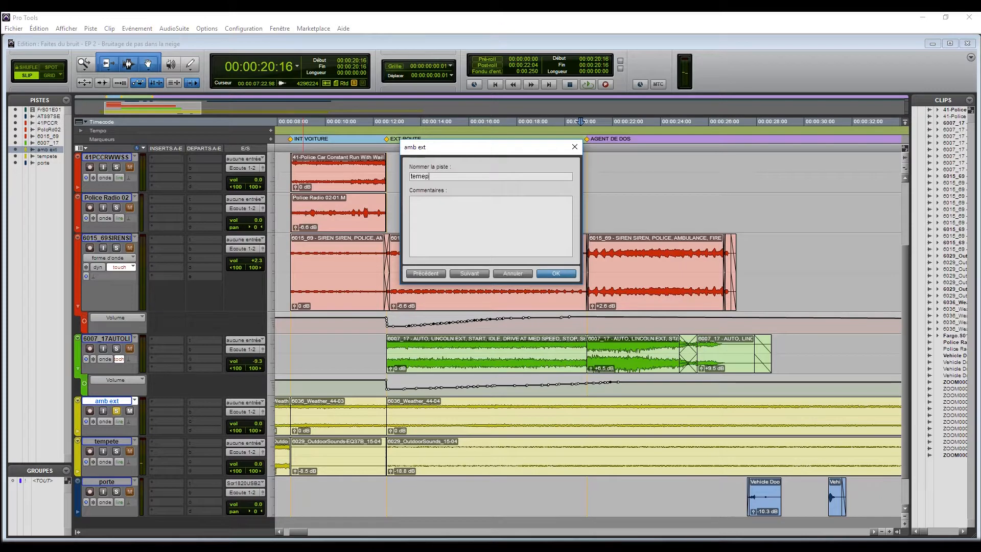
- Rename the weather track as tempete and the outdoor-sounds track as ext amb
text(ex)
key(Return)
double_click(105, 441)
text(ex)
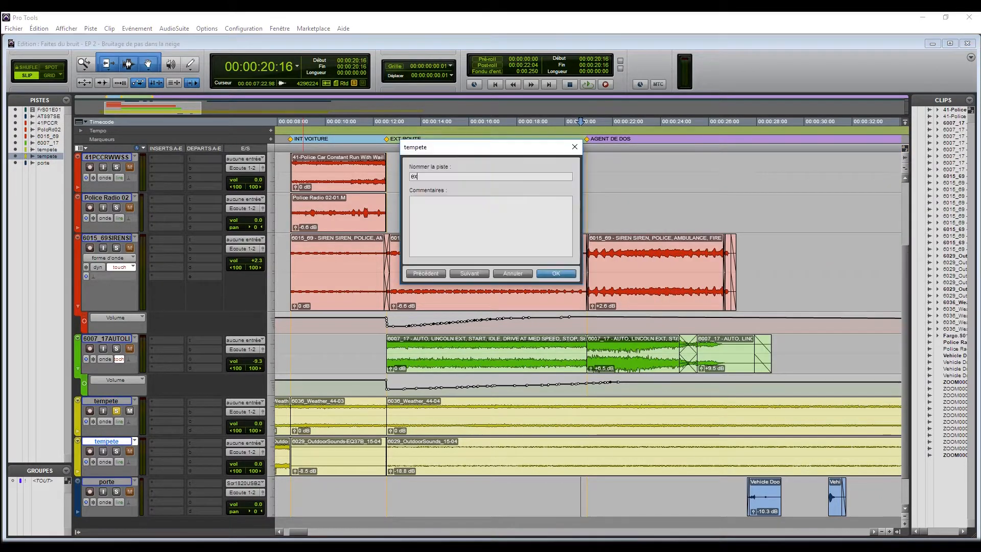
text(t amb)
key(Return)
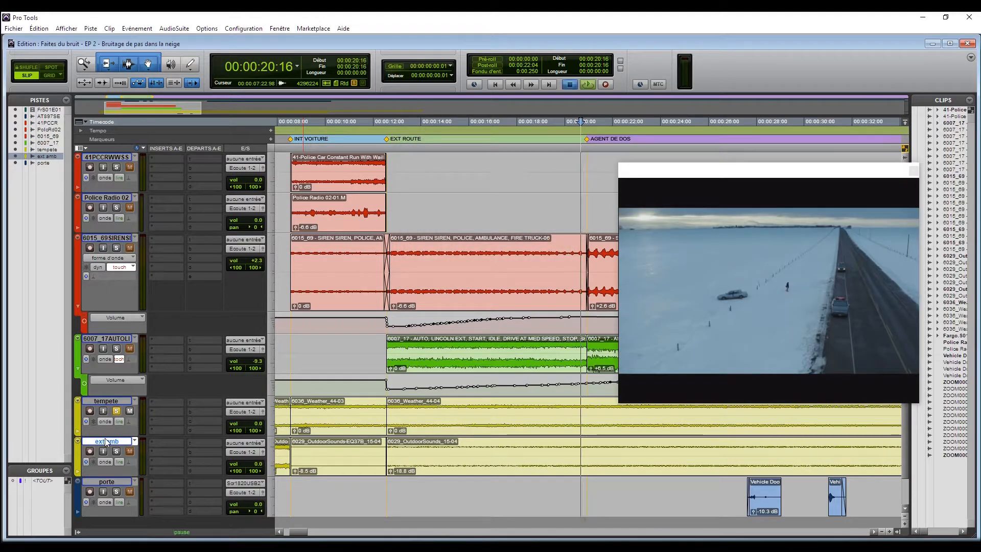
- Play the ambiences from 00:00:12:06, raise the ext amb clip's gain under INT VOITURE to +2.6 dB, and undo the last gain change
click(381, 490)
key(space)
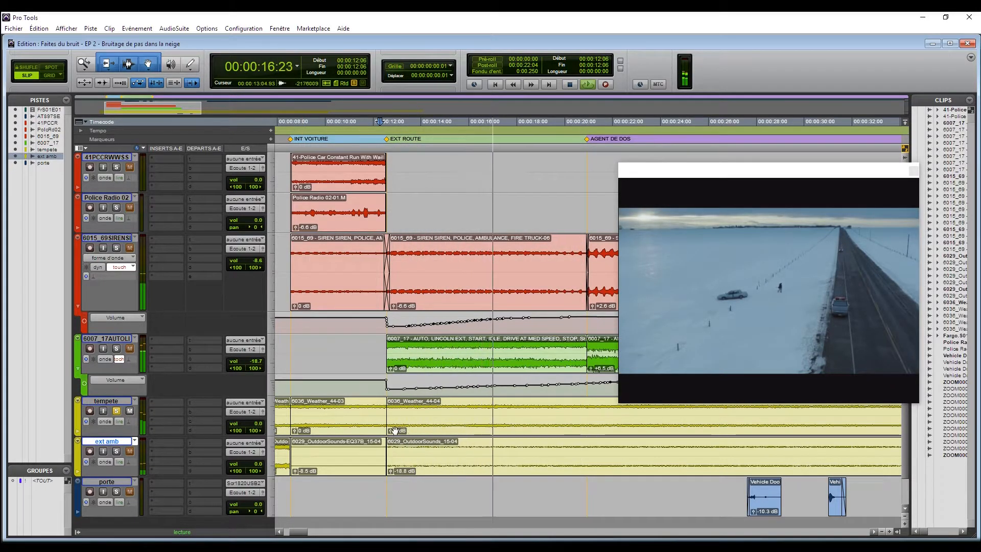
drag(296, 472, 295, 470)
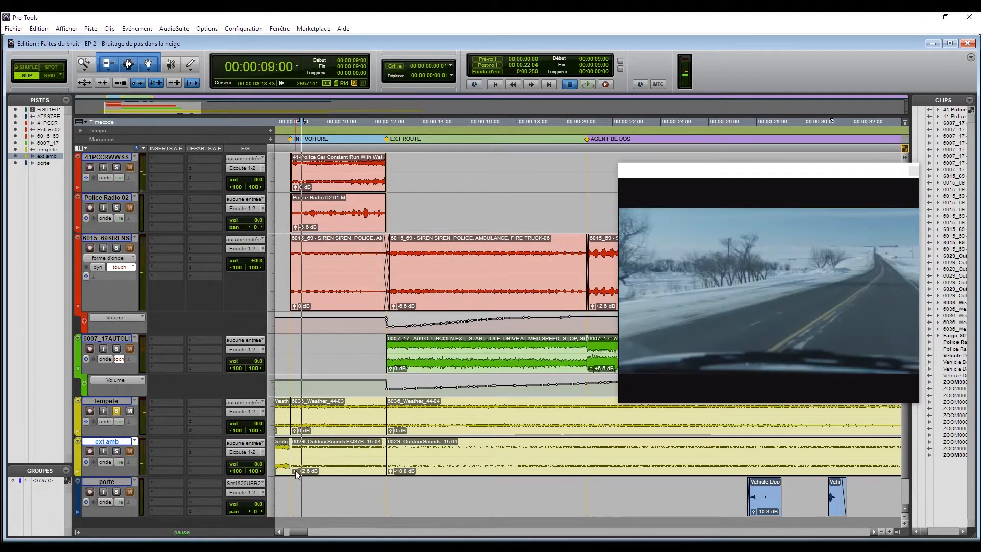
drag(302, 415, 295, 437)
key(ctrl+z)
key(space)
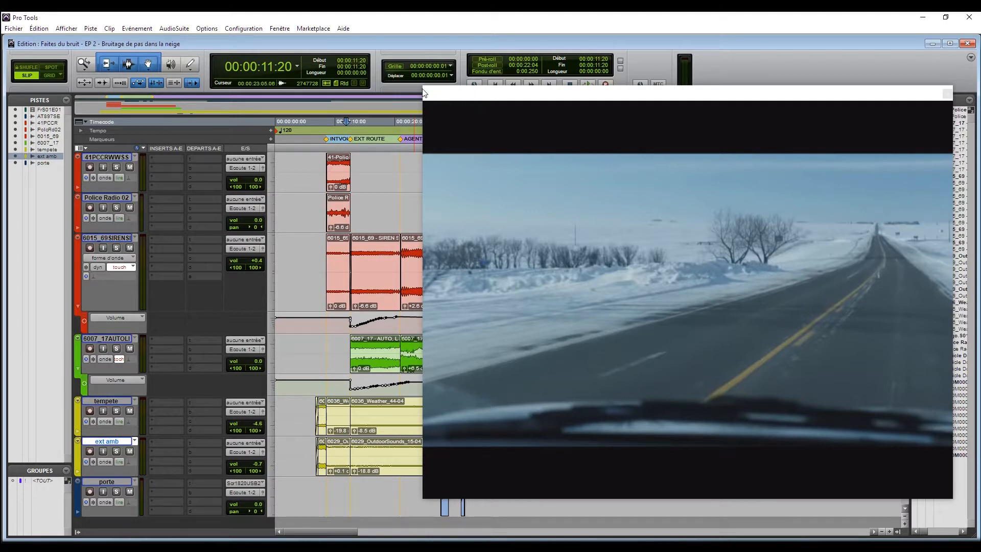
- Shrink and reposition the video window, and play the officer's scene from 00:00:32:10
drag(424, 87, 585, 208)
drag(648, 214, 634, 164)
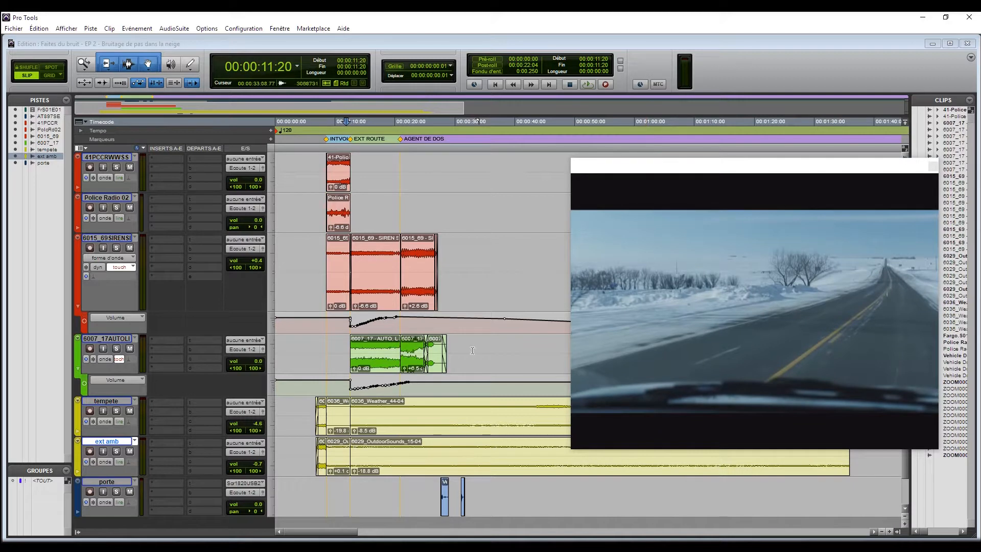
click(434, 347)
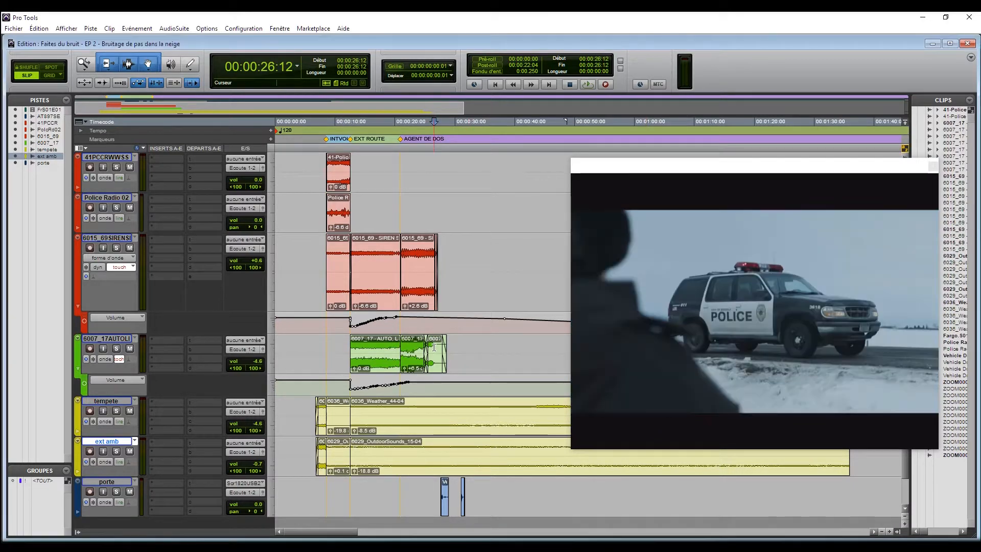
key(t)
drag(311, 532, 321, 533)
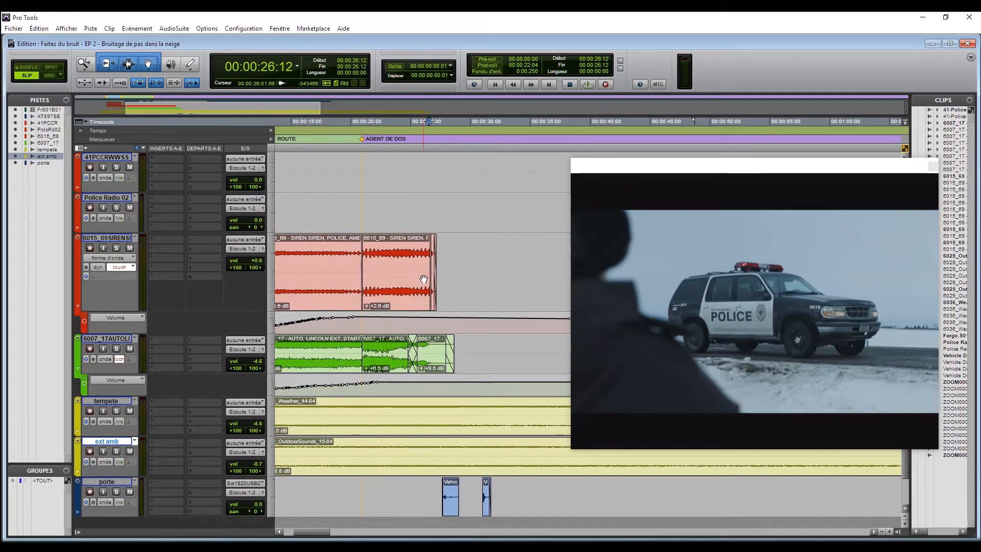
scroll(460, 270, up, 3)
click(500, 258)
key(space)
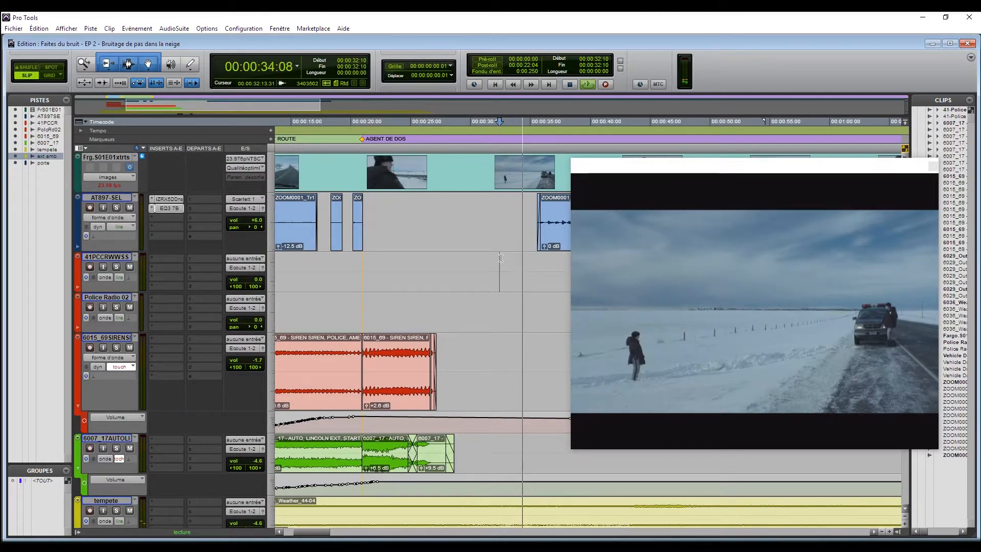
- Switch to Soundminer, search for "foley* ext*" and audition the 6016_Foleys_ext footstep sounds
key(alt+Tab)
click(223, 388)
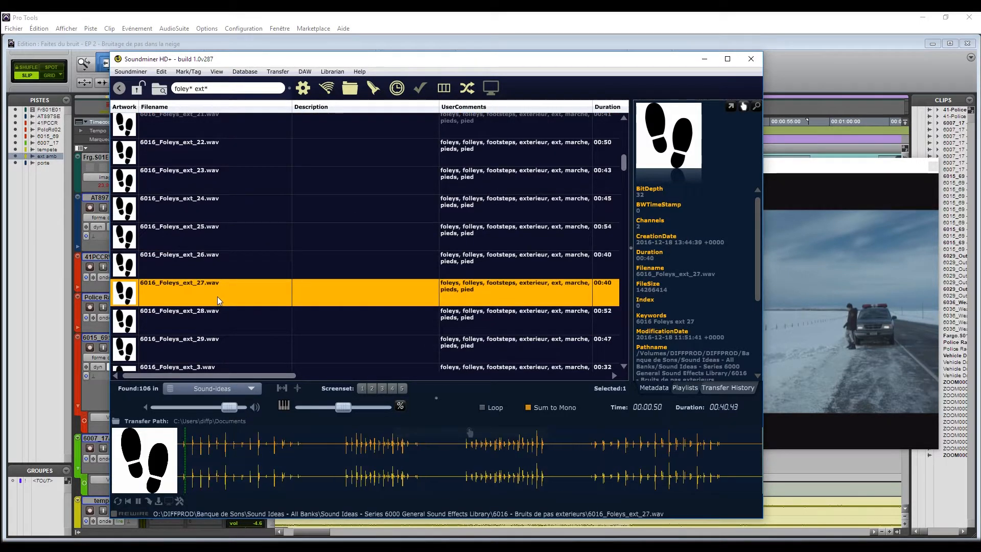
scroll(216, 296, down, 5)
click(216, 296)
scroll(217, 296, down, 1)
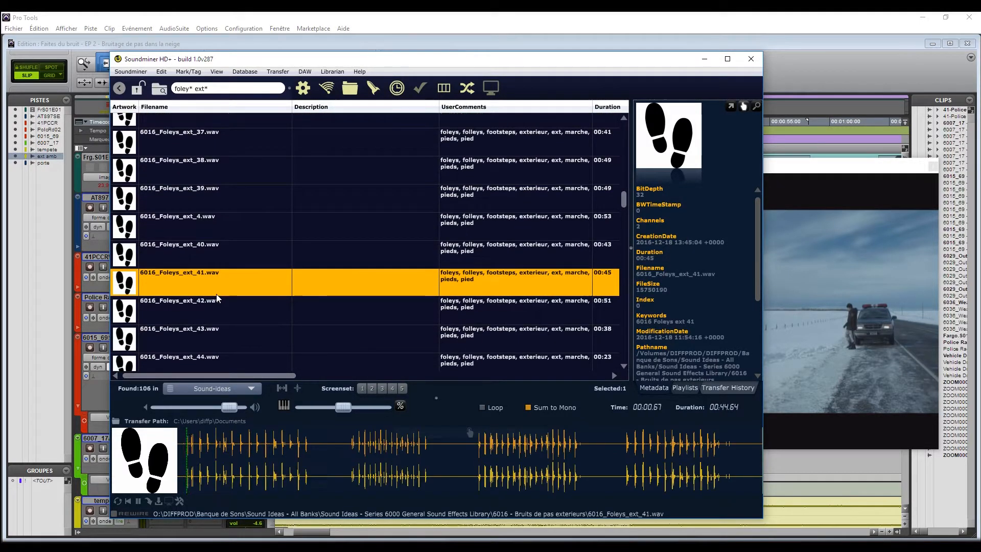
click(214, 310)
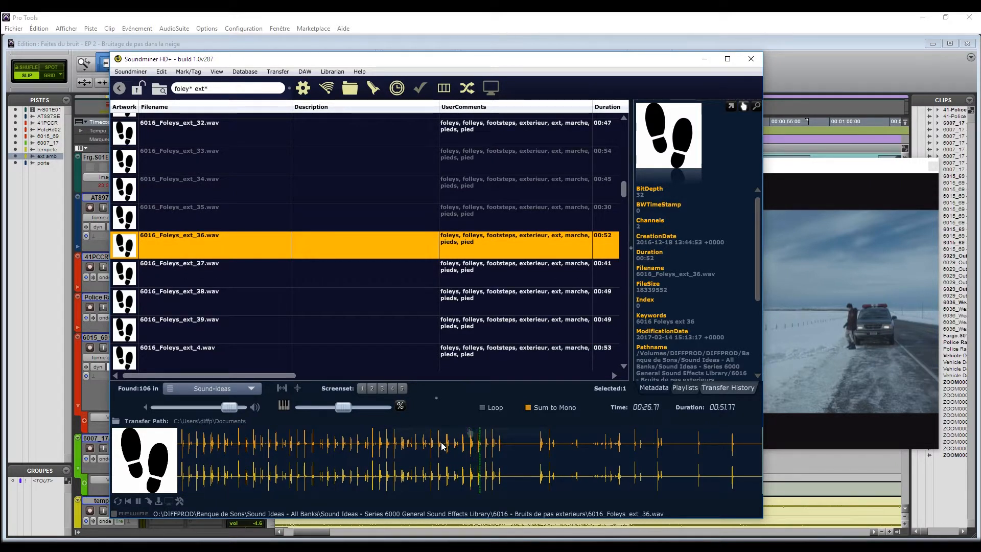
- Import a section of 6016_Foleys_ext_36 onto a new track, shift it to start around 00:00:28:20 and play it
drag(442, 445, 521, 454)
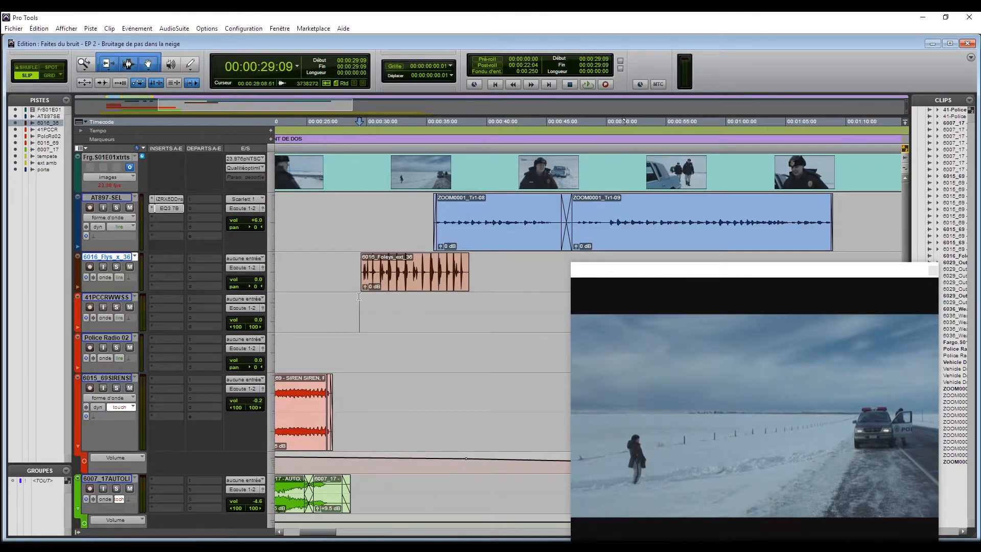
drag(317, 280, 305, 282)
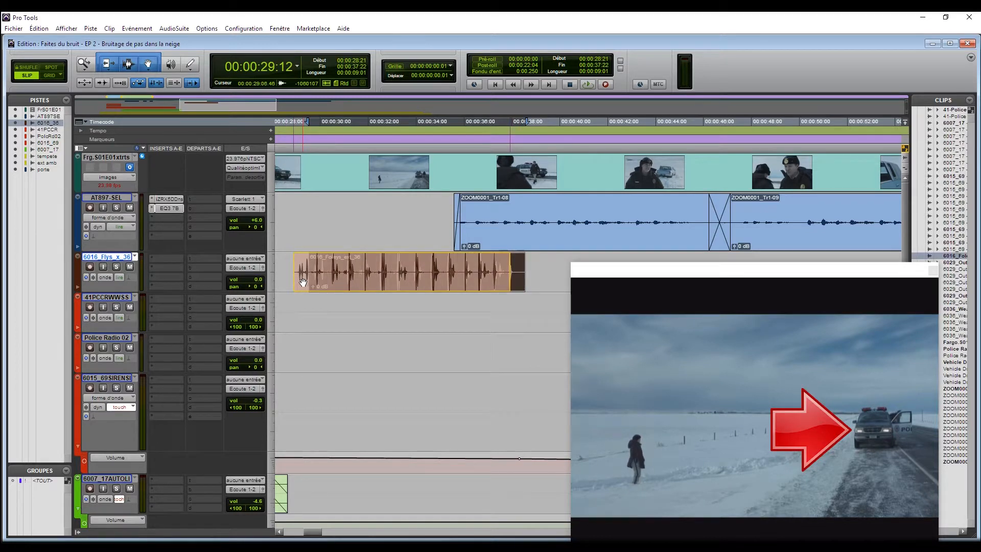
click(297, 304)
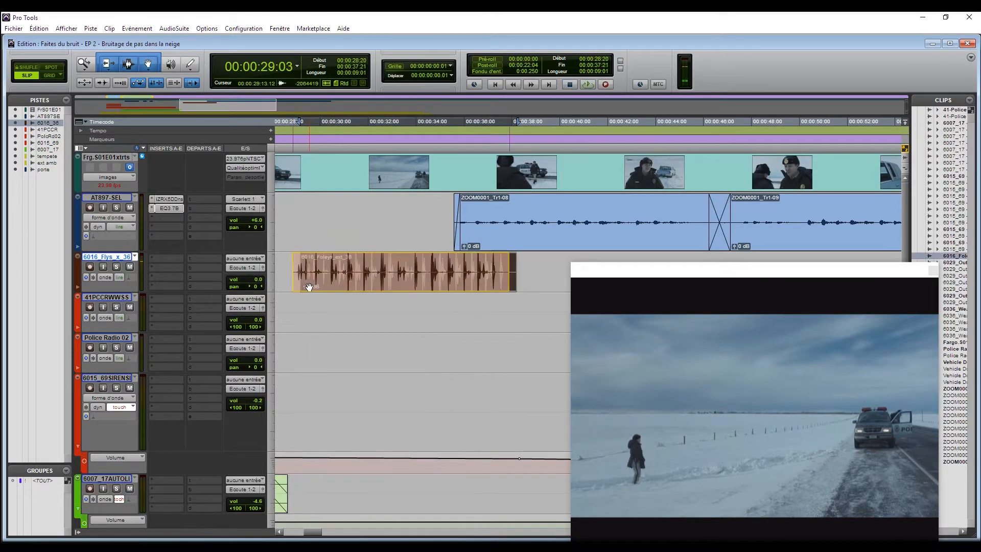
click(290, 302)
key(space)
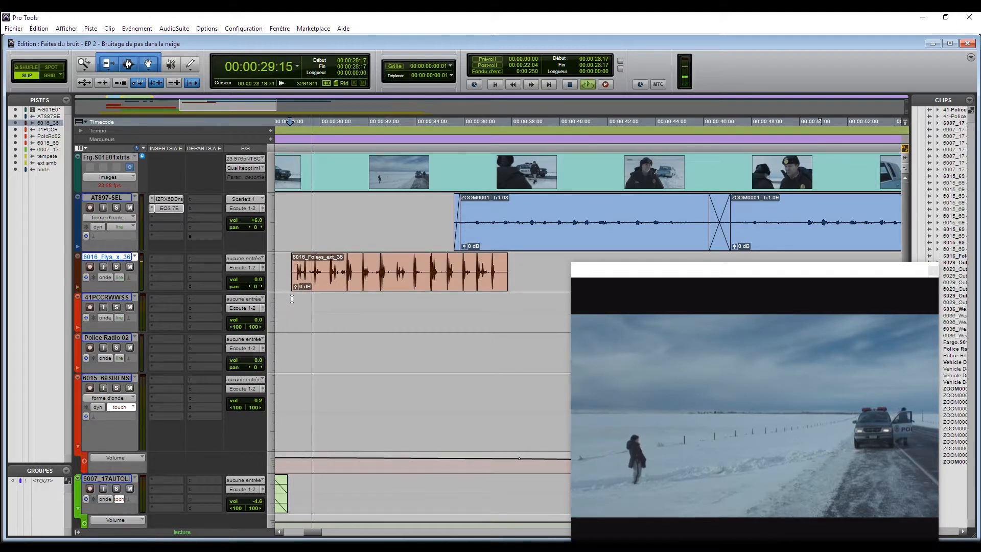
- Play the footsteps from 00:00:29:02, split the clip after the first steps, and shift its second part to start at 00:00:31:14
key(space)
click(299, 301)
key(space)
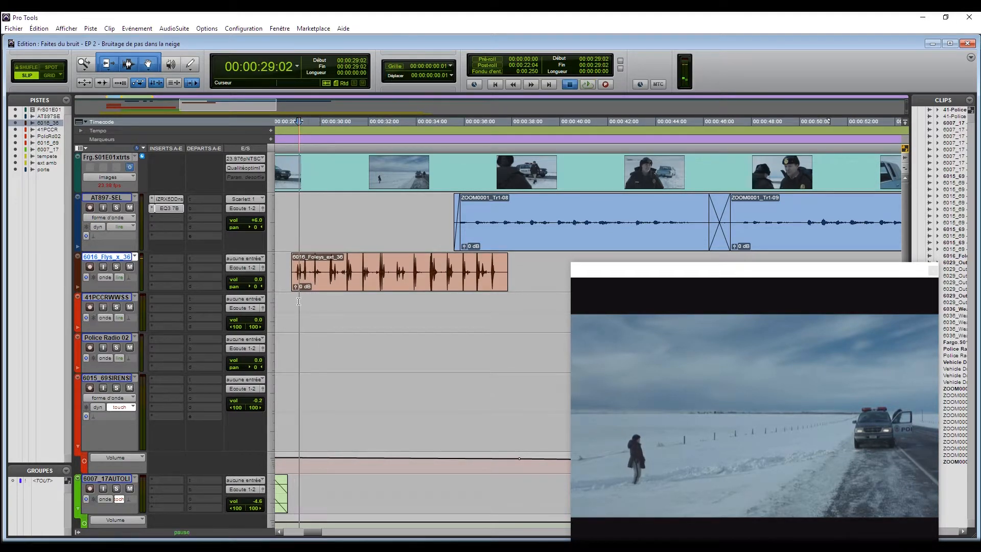
key(space)
click(326, 265)
key(b)
click(313, 304)
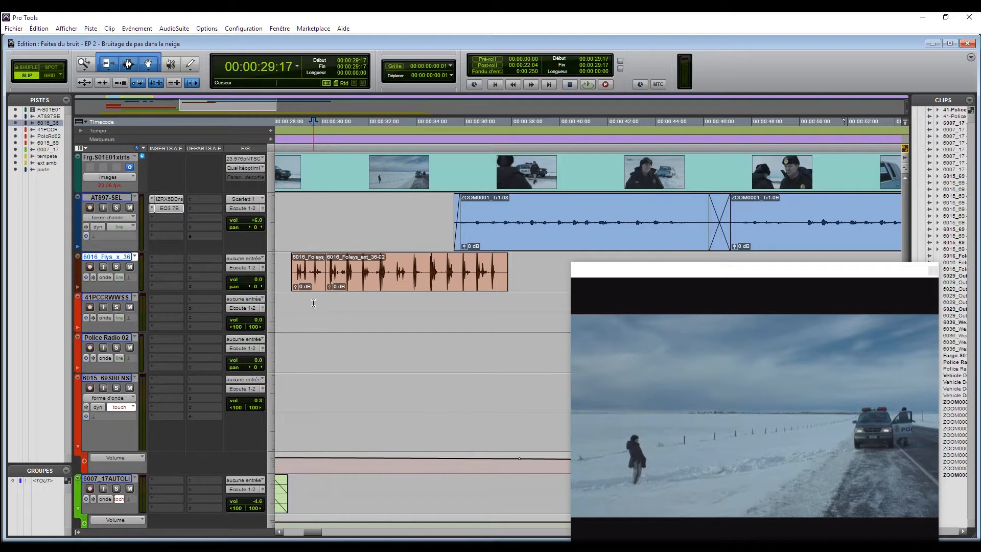
drag(341, 289, 377, 285)
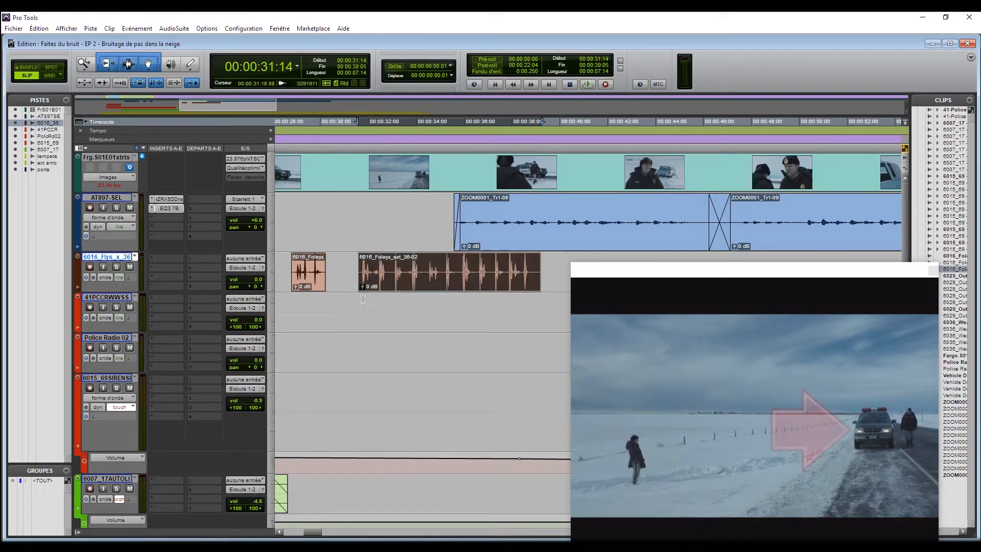
- Play the footsteps from 00:00:31:05, split the second part between steps, and nudge the pieces to match the officer's walk
click(358, 305)
click(349, 304)
key(space)
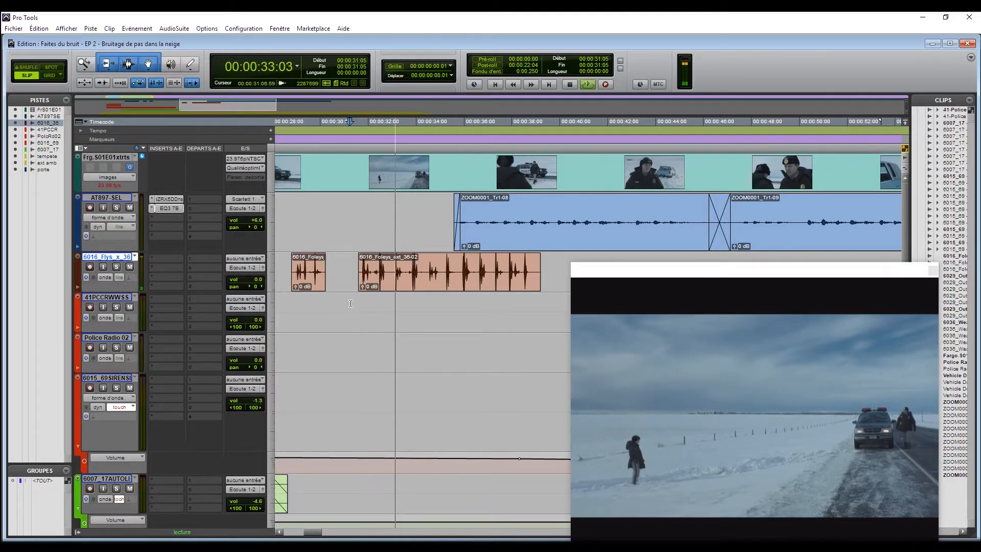
click(369, 302)
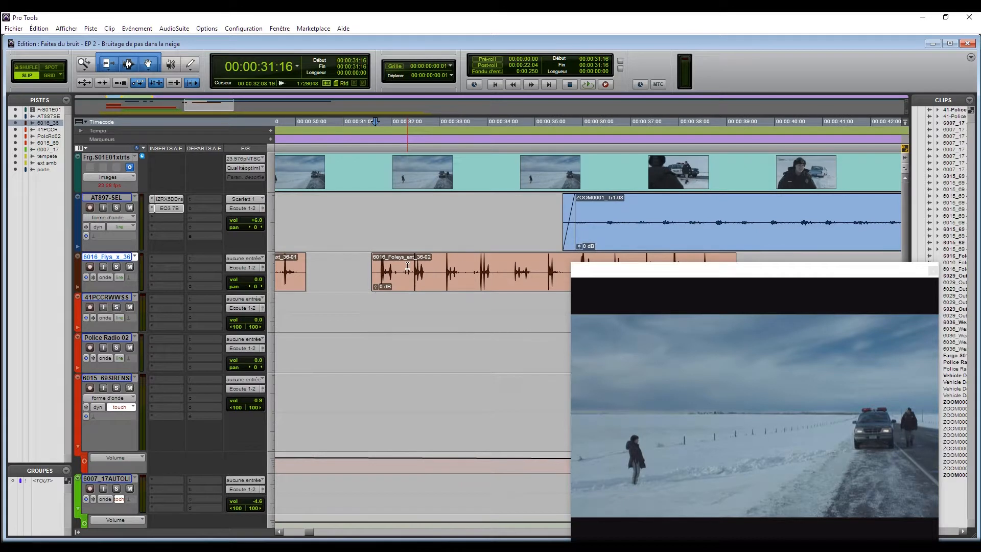
click(400, 266)
key(ctrl+e)
drag(414, 283, 428, 283)
drag(589, 284, 588, 284)
key(r)
click(546, 302)
- Select all the footstep clips on the 6016 track and lower their clip gain to -12.5 dB
drag(397, 266, 619, 271)
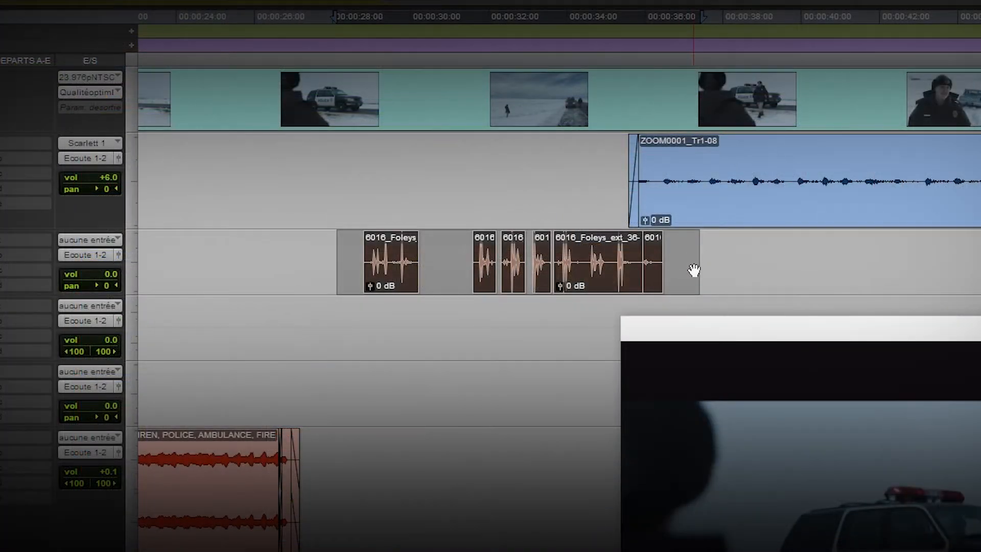
scroll(616, 276, down, 5)
scroll(693, 271, down, 7)
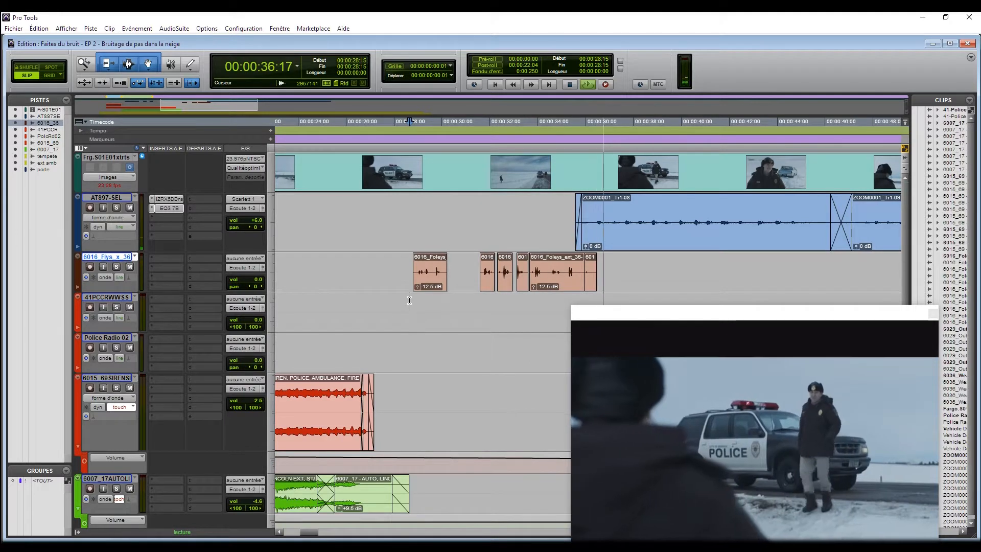
- Insert an EQ3 7-Band on the 6016 footsteps track and cut the low-frequency band to about -12 dB
click(411, 300)
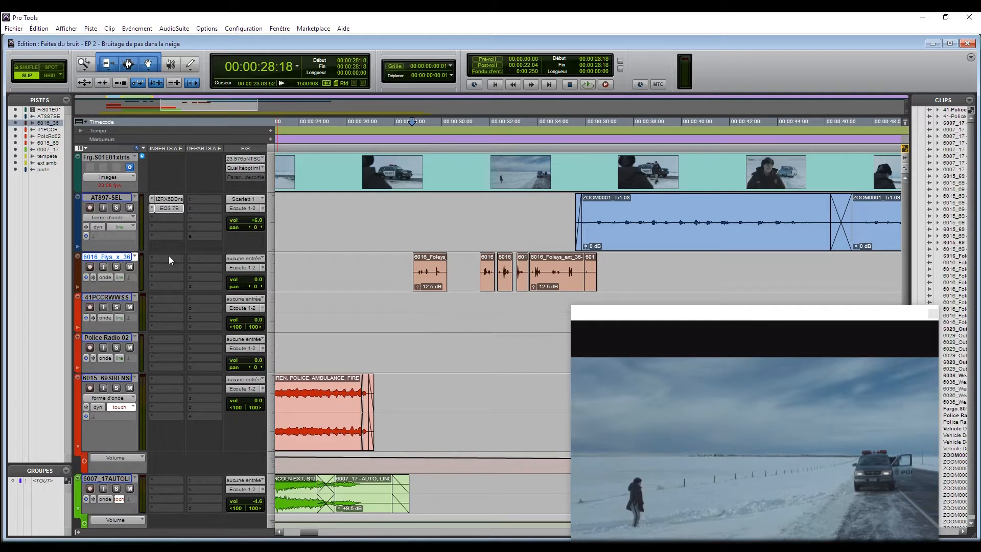
click(170, 260)
mouse_move(205, 274)
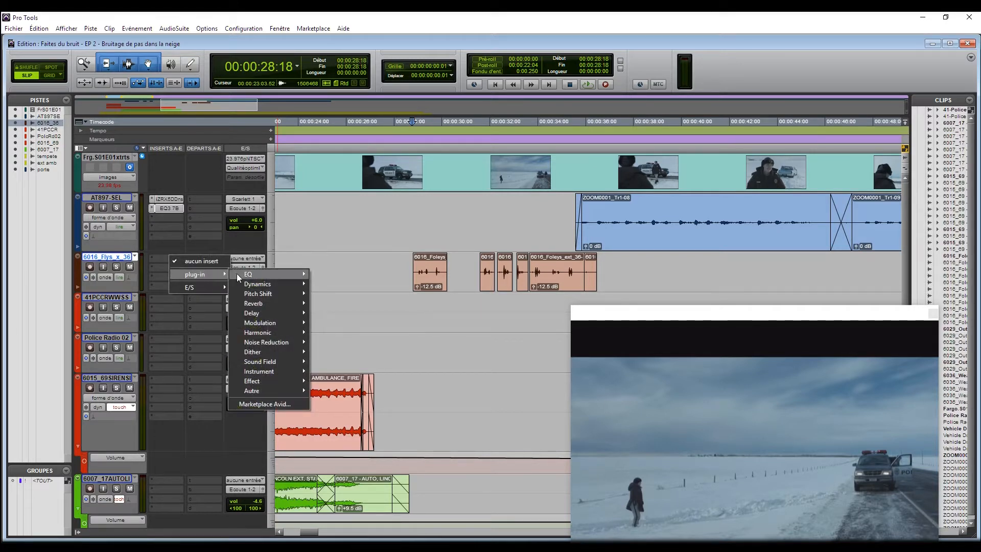
mouse_move(248, 275)
click(345, 303)
drag(321, 275, 228, 186)
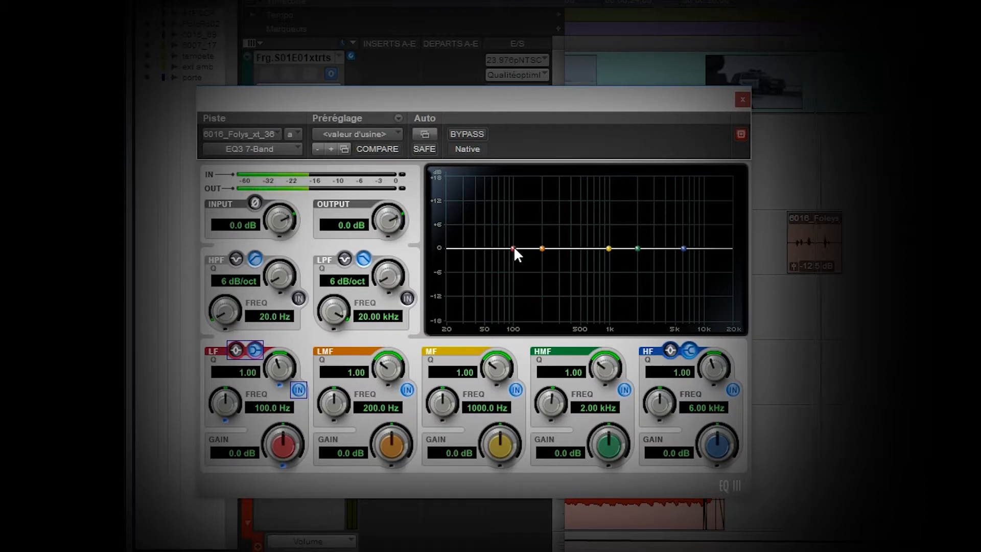
drag(513, 248, 534, 296)
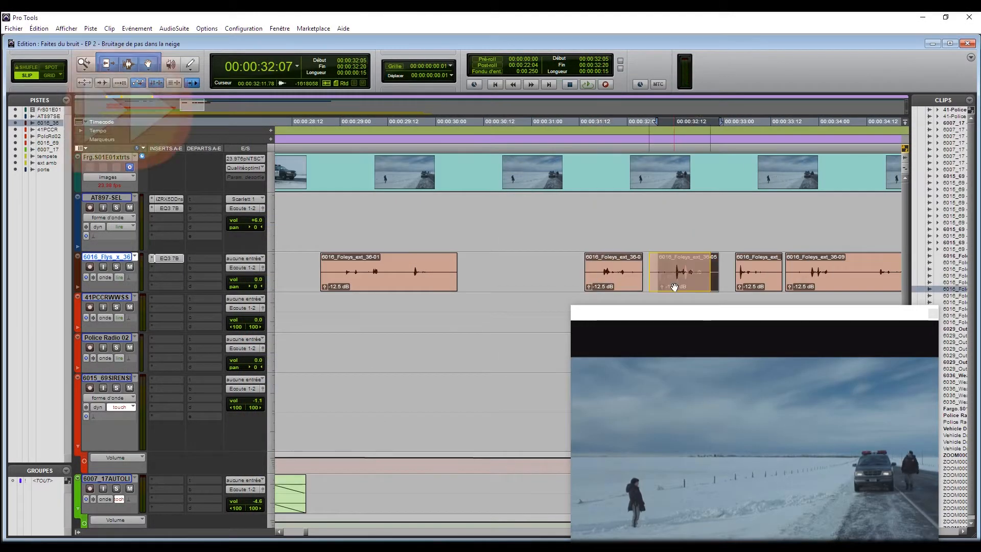
- Shift the footstep clip near 00:00:32:05 slightly earlier and play the adjusted steps
drag(674, 285, 654, 285)
click(580, 265)
key(space)
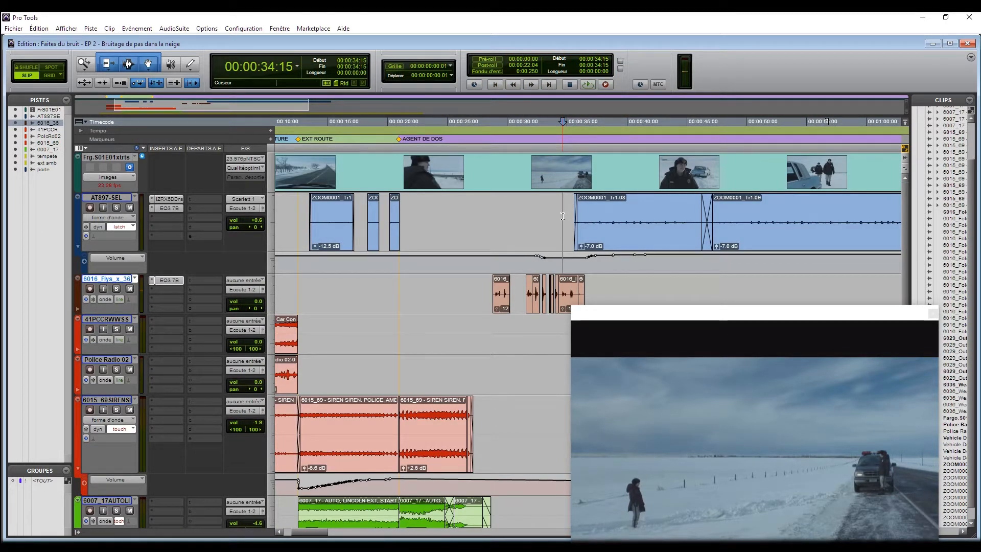
- Play the scene from 00:00:34:15, and raise the clip gain of the three early AT897-SEL clips to -10.0 dB
key(space)
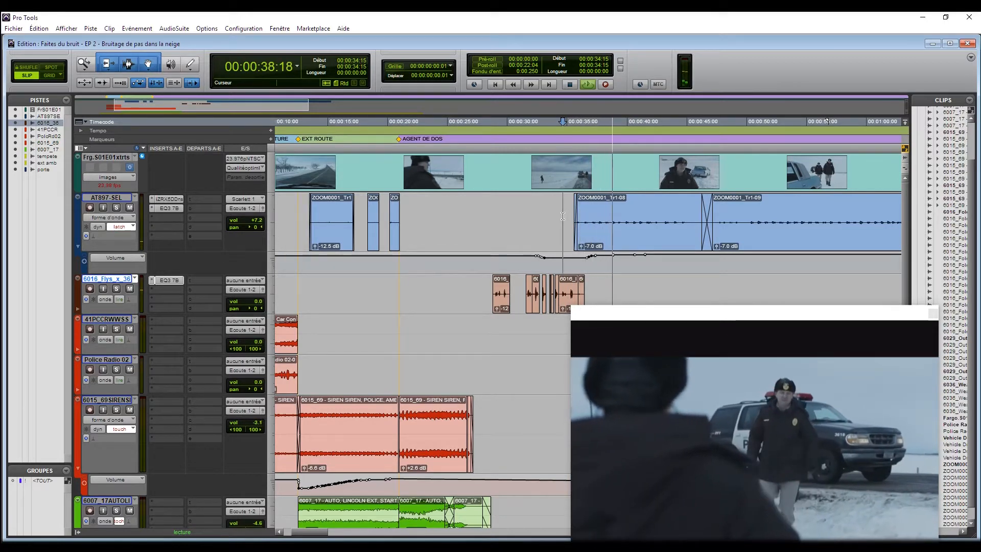
drag(412, 224, 299, 213)
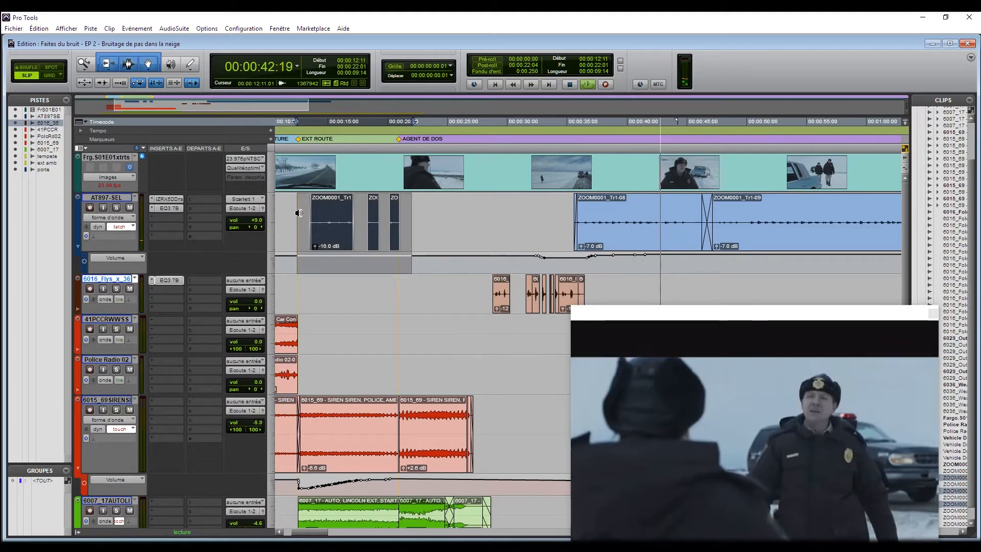
click(411, 266)
- Play the whole excerpt from 00:00:05:23 with the video window enlarged
click(310, 301)
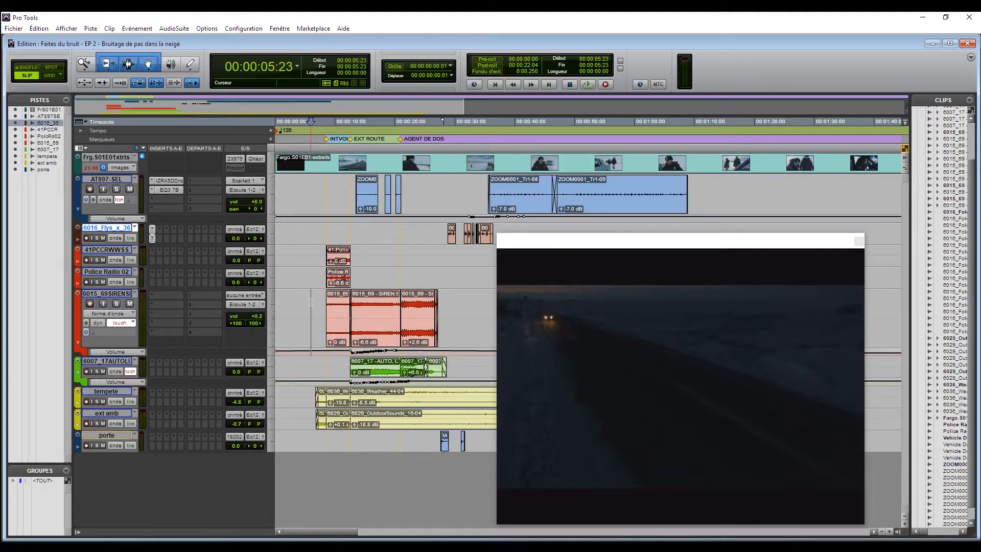
key(space)
drag(500, 240, 281, 75)
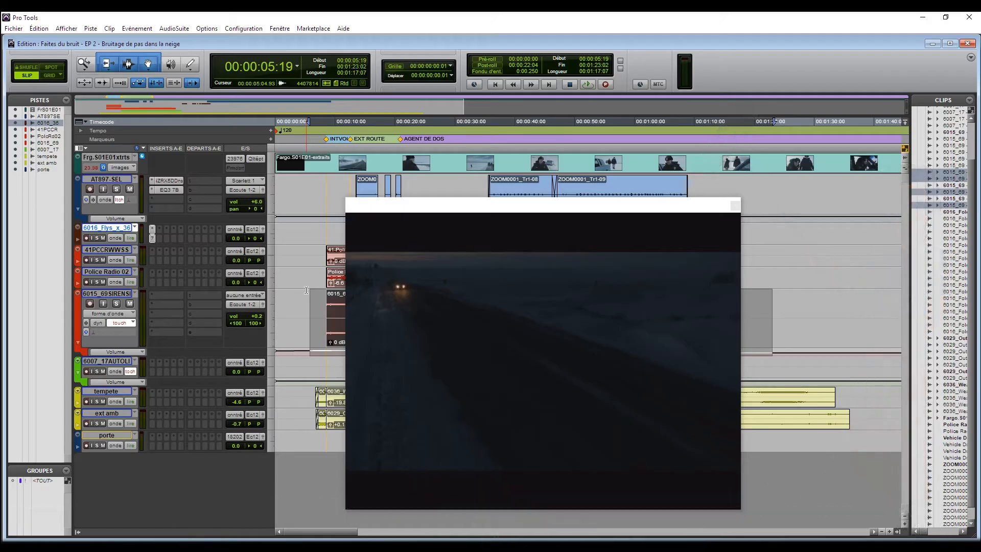
- Move the video window clear of the siren clips and place the edit cursor at 00:00:16:03
drag(307, 301, 597, 310)
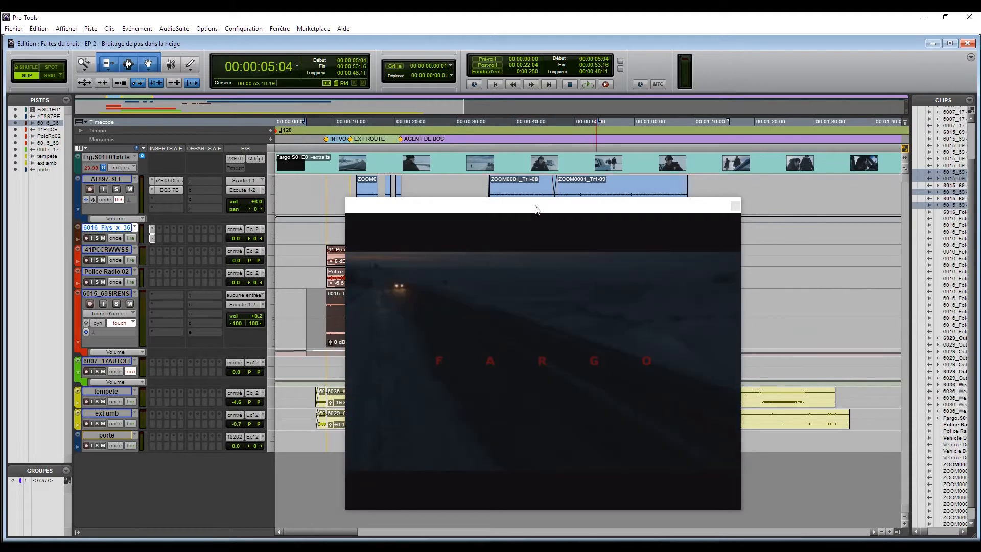
drag(535, 209, 666, 190)
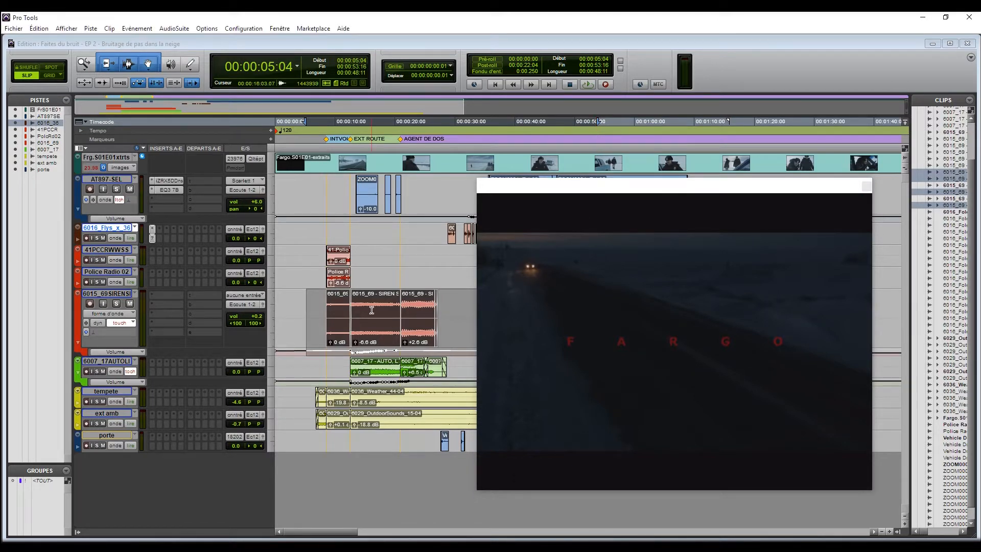
click(372, 309)
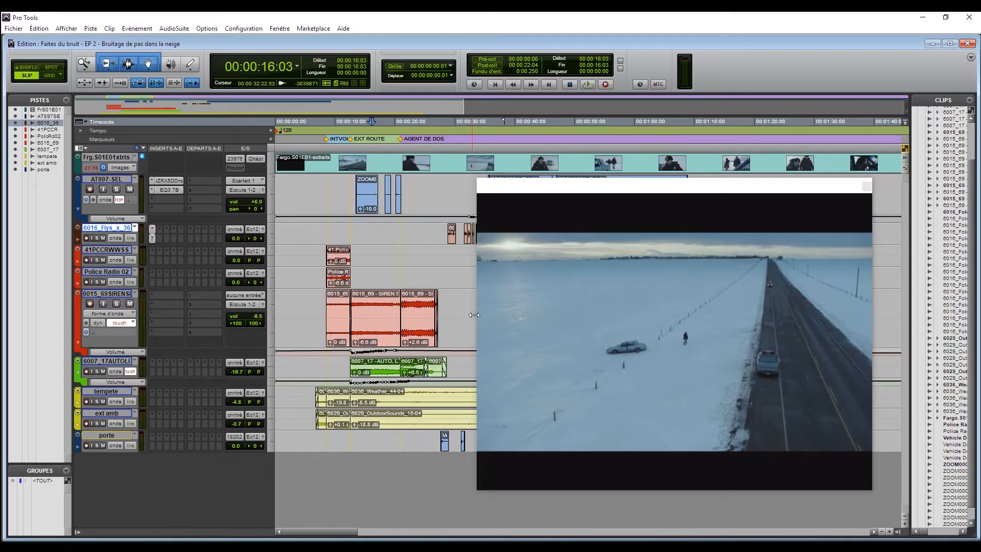
drag(508, 189, 501, 170)
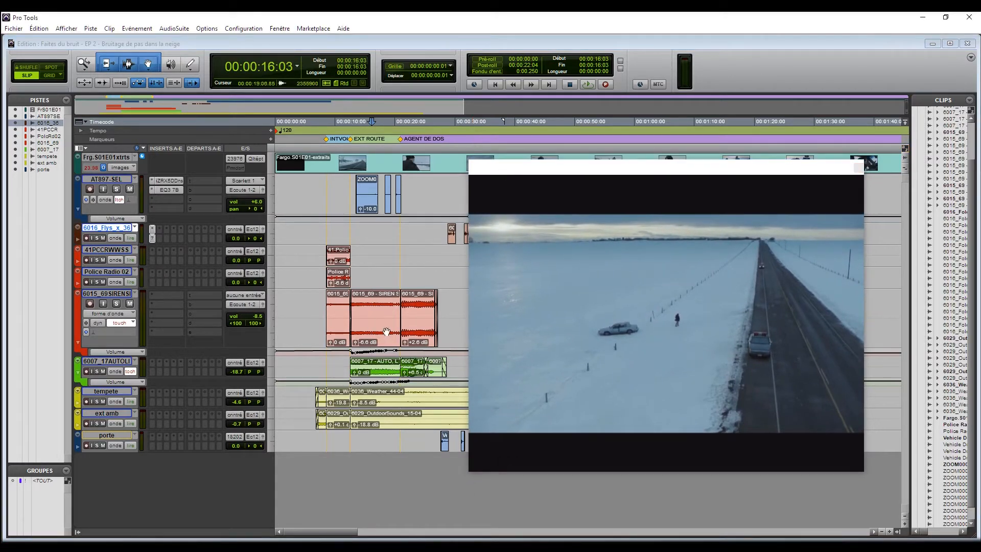